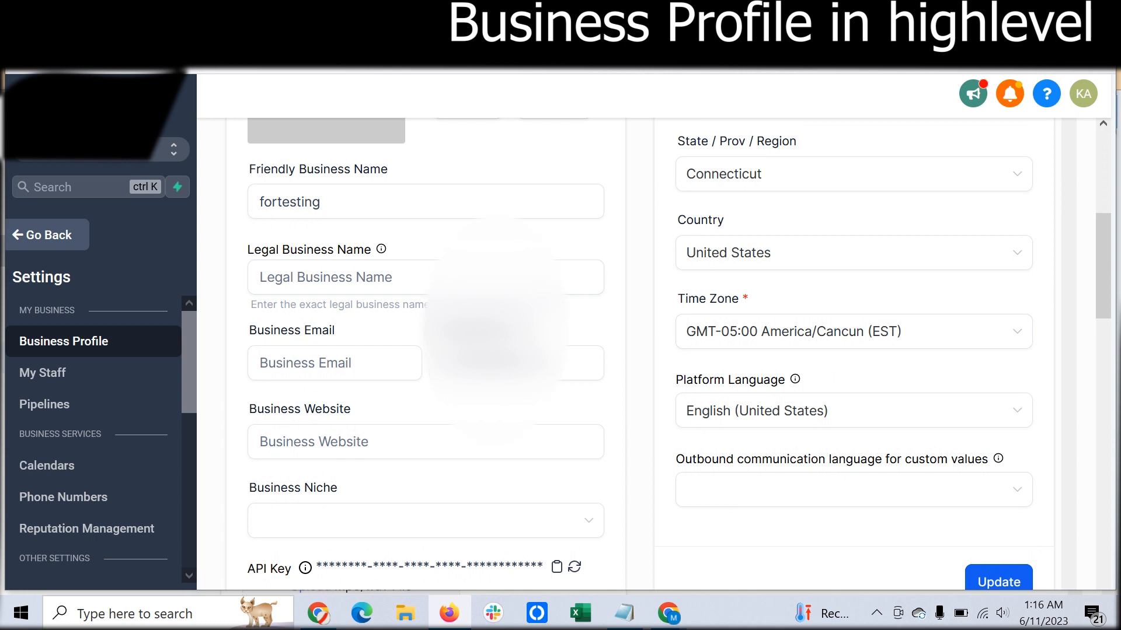
- Browse the Time Zone options in the business profile and leave the current selection in place
{"action": "left_click", "coordinate": [853, 331]}
{"action": "scroll", "coordinate": [852, 467], "scroll_direction": "down", "scroll_amount": 5}
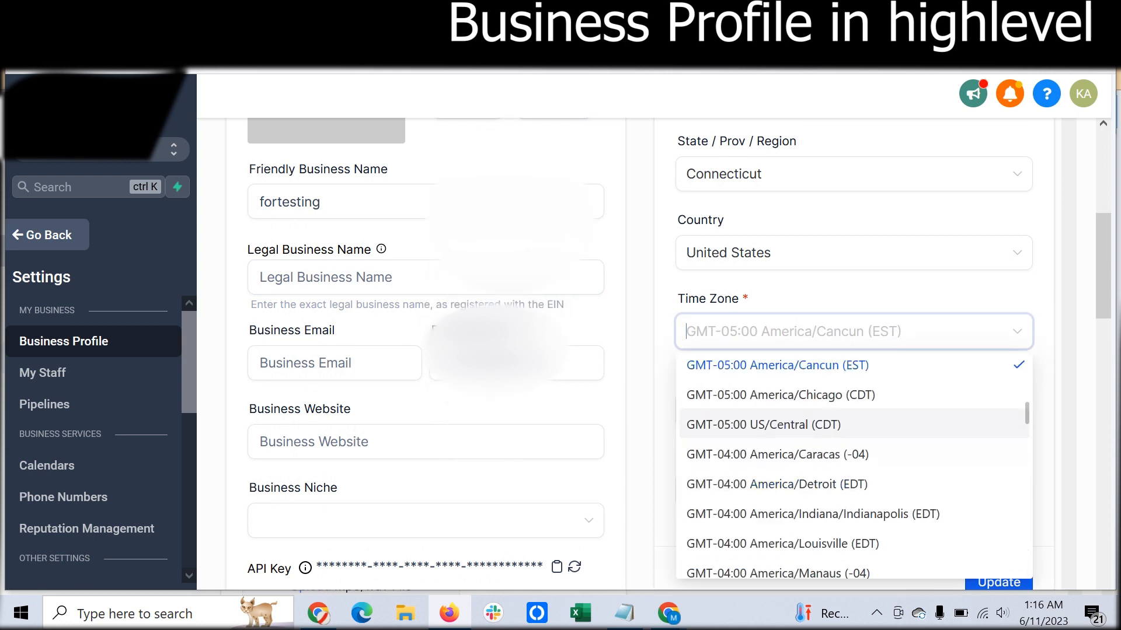
{"action": "scroll", "coordinate": [852, 467], "scroll_direction": "up", "scroll_amount": 7}
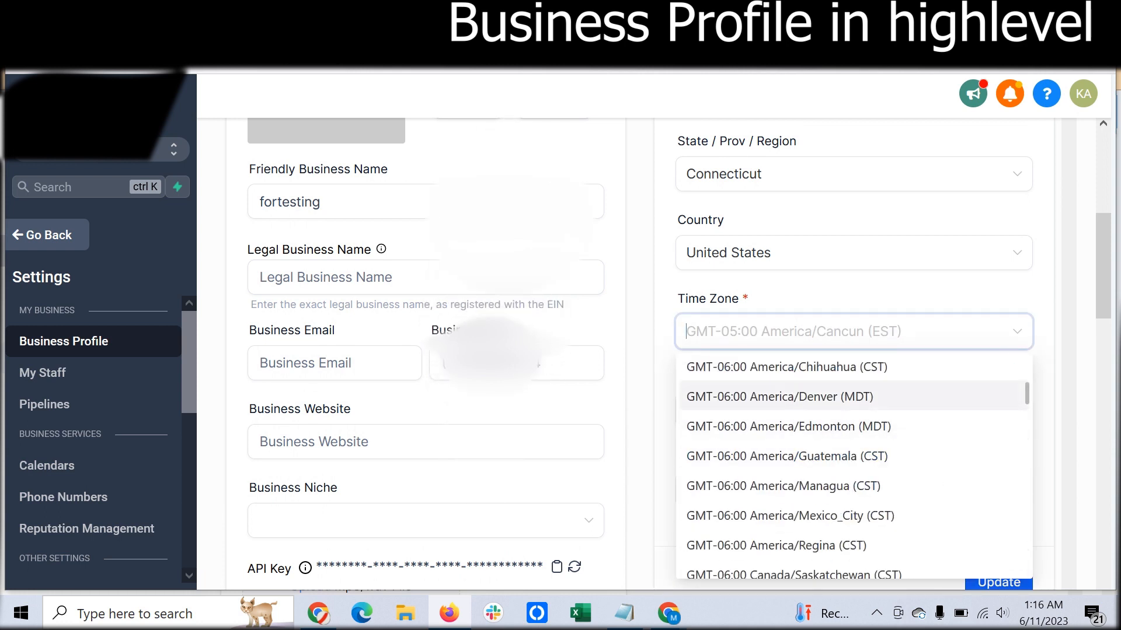
{"action": "left_click", "coordinate": [641, 400]}
- View the available choices for Platform Language and for the outbound communication language for custom values without selecting any
{"action": "scroll", "coordinate": [641, 400], "scroll_direction": "down", "scroll_amount": 3}
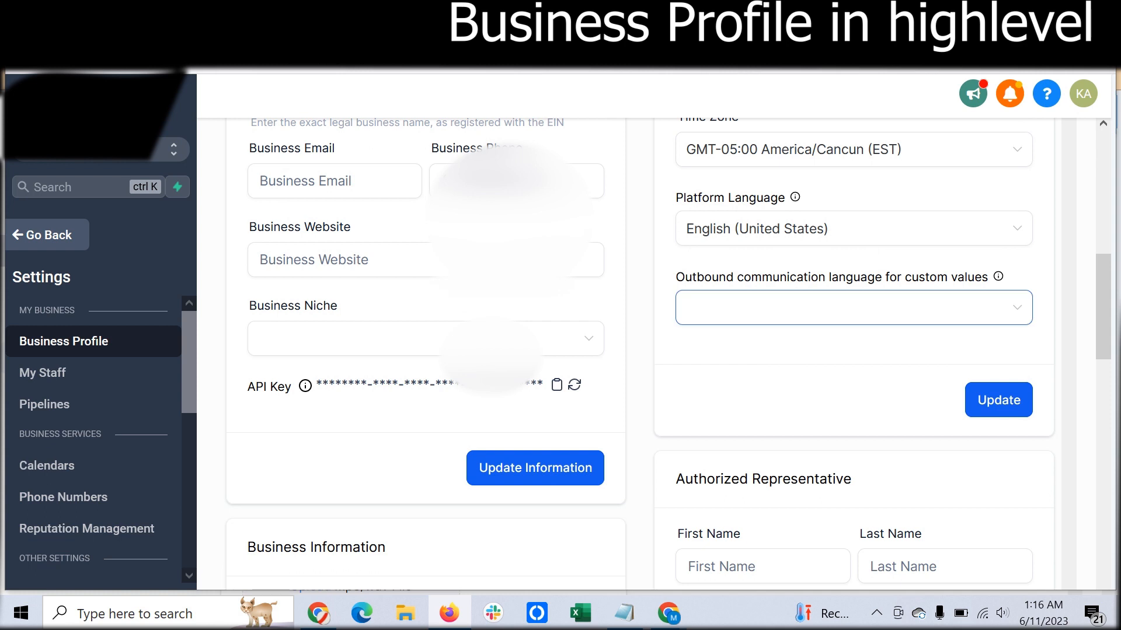
{"action": "scroll", "coordinate": [642, 350], "scroll_direction": "up", "scroll_amount": 2}
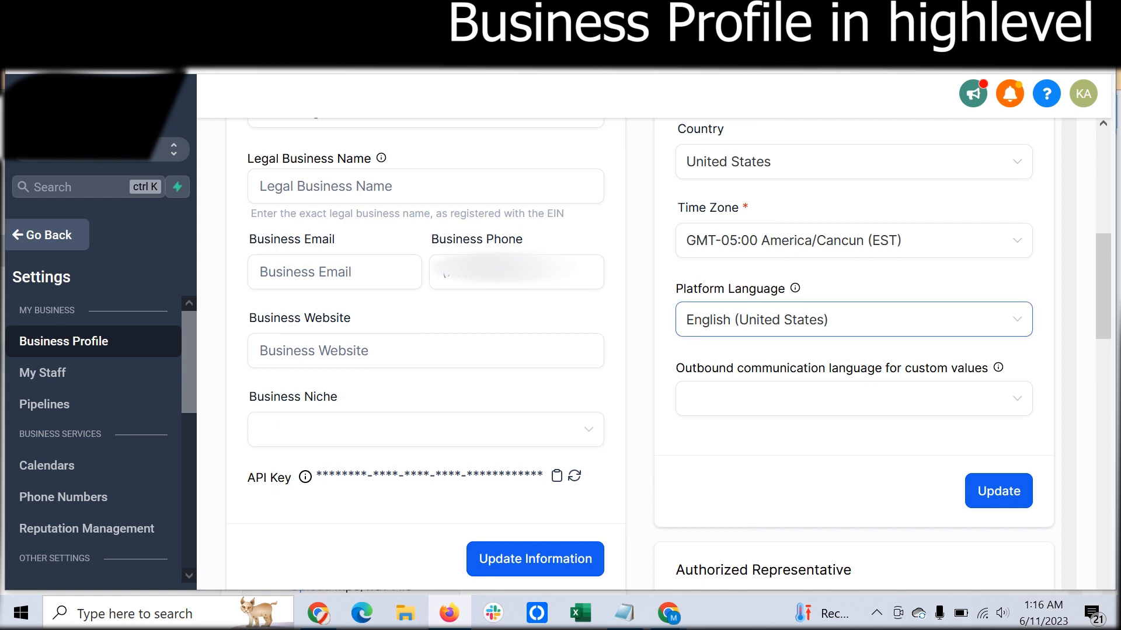
{"action": "left_click", "coordinate": [853, 319]}
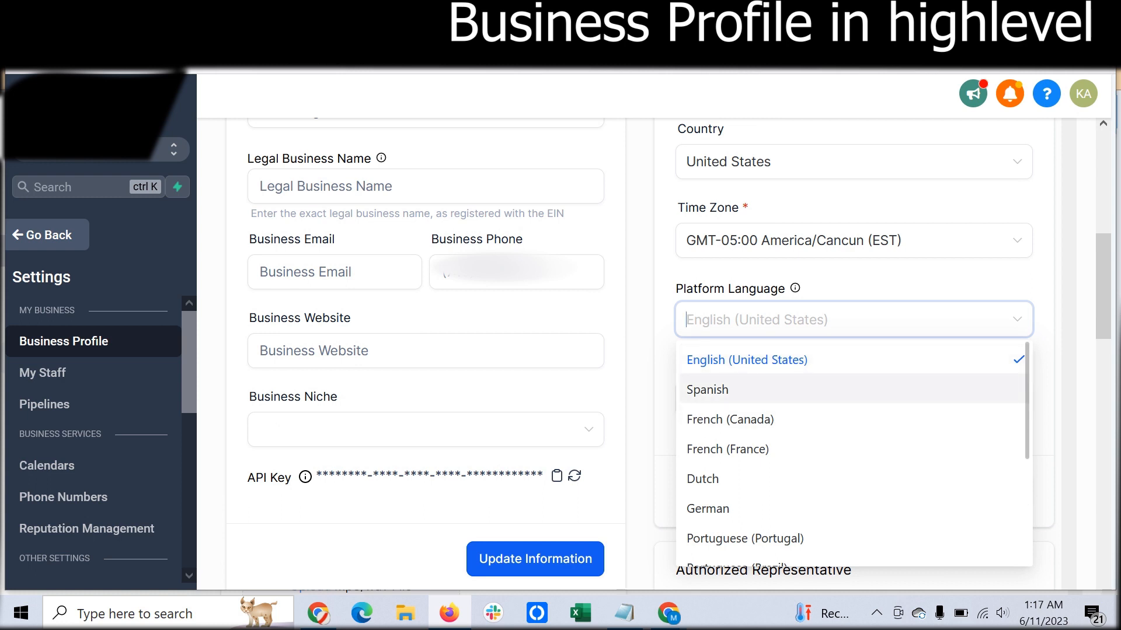
{"action": "scroll", "coordinate": [854, 444], "scroll_direction": "down", "scroll_amount": 2}
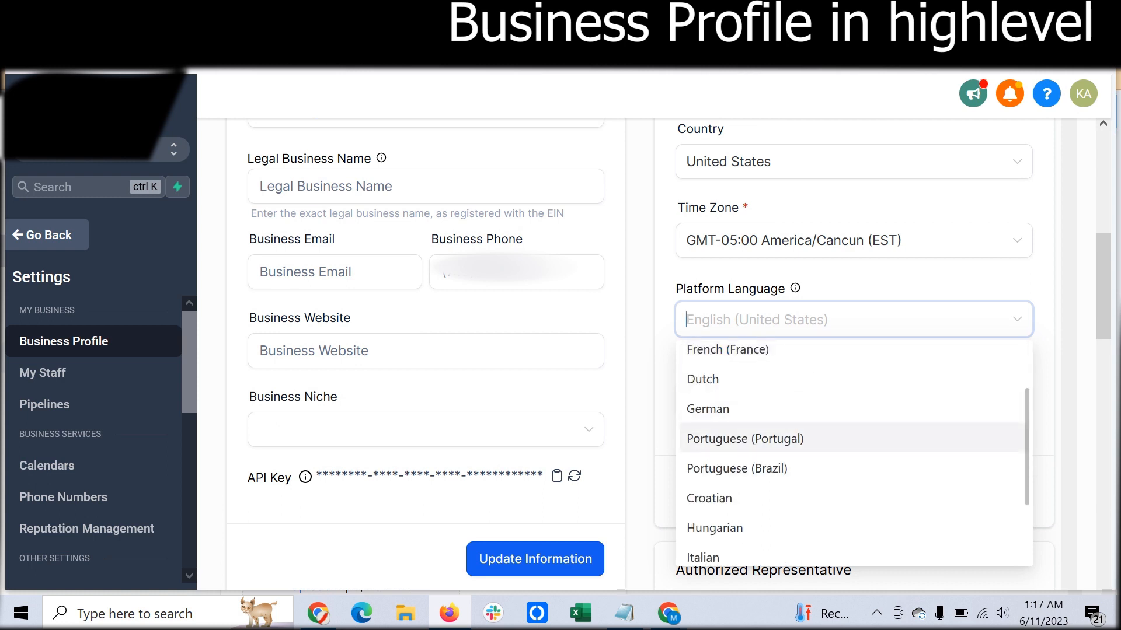
{"action": "scroll", "coordinate": [853, 461], "scroll_direction": "down", "scroll_amount": 3}
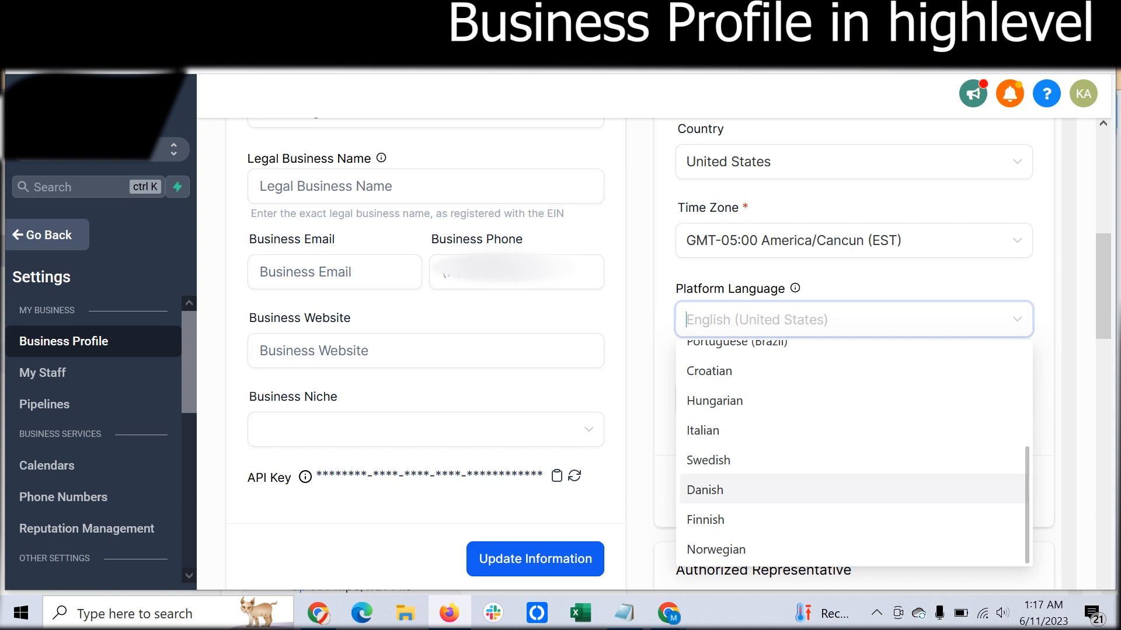
{"action": "scroll", "coordinate": [854, 449], "scroll_direction": "up", "scroll_amount": 5}
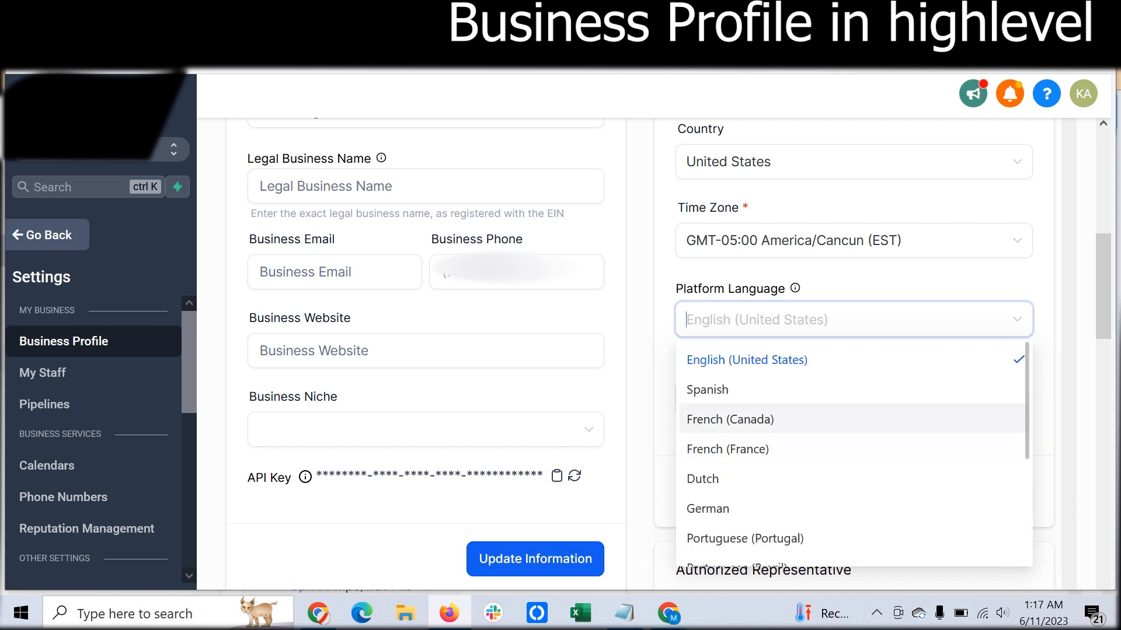
{"action": "scroll", "coordinate": [853, 419], "scroll_direction": "down", "scroll_amount": 5}
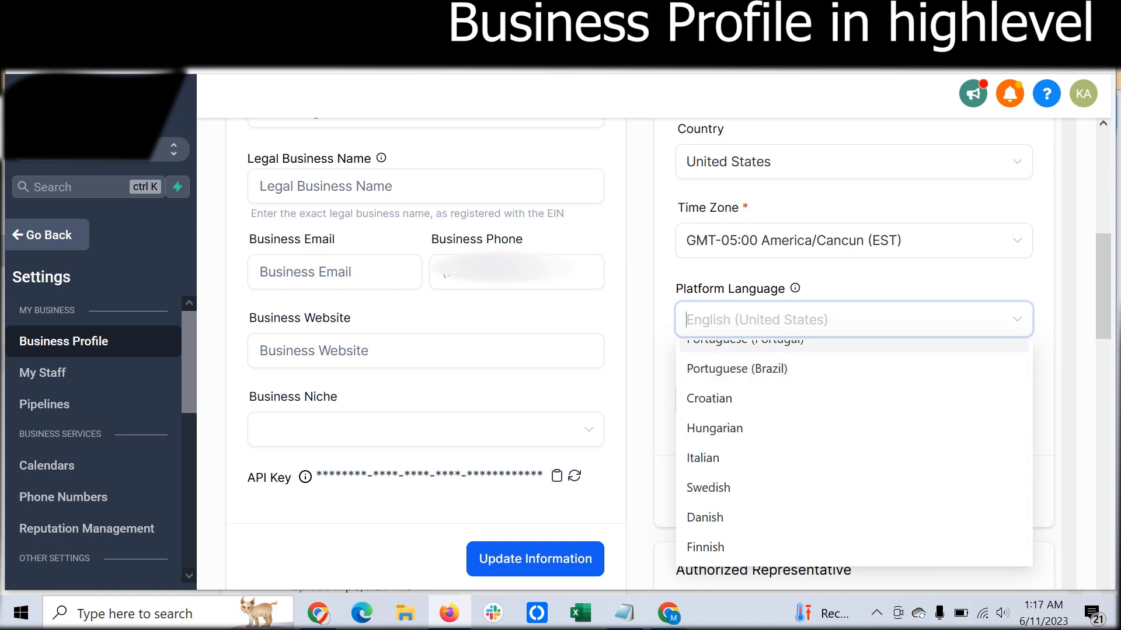
{"action": "key", "text": "Escape"}
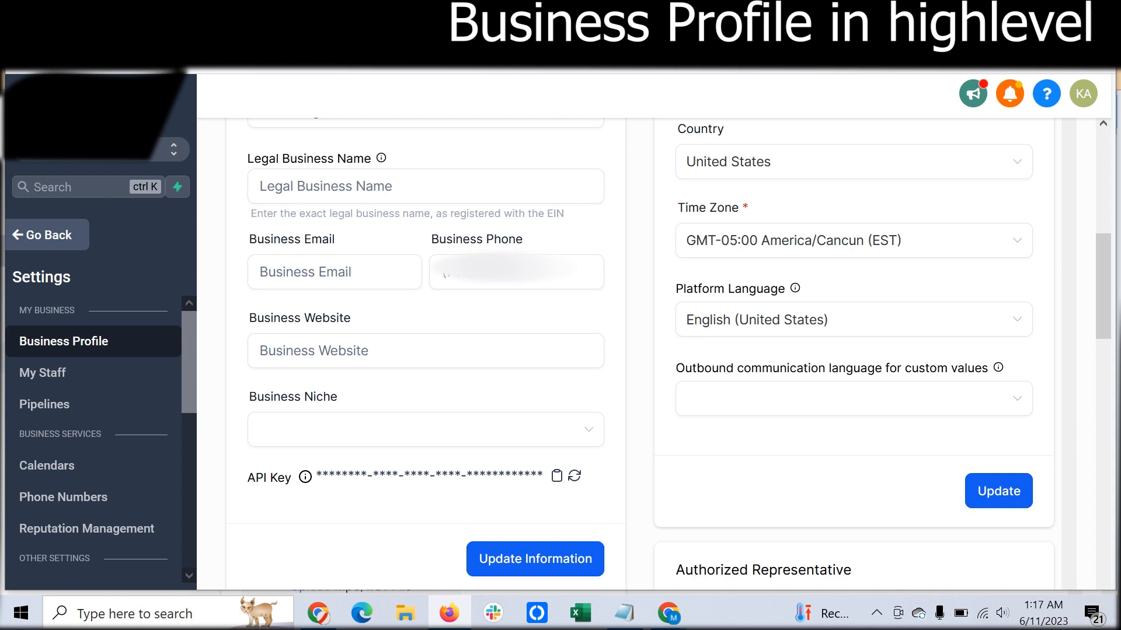
{"action": "left_click", "coordinate": [854, 399]}
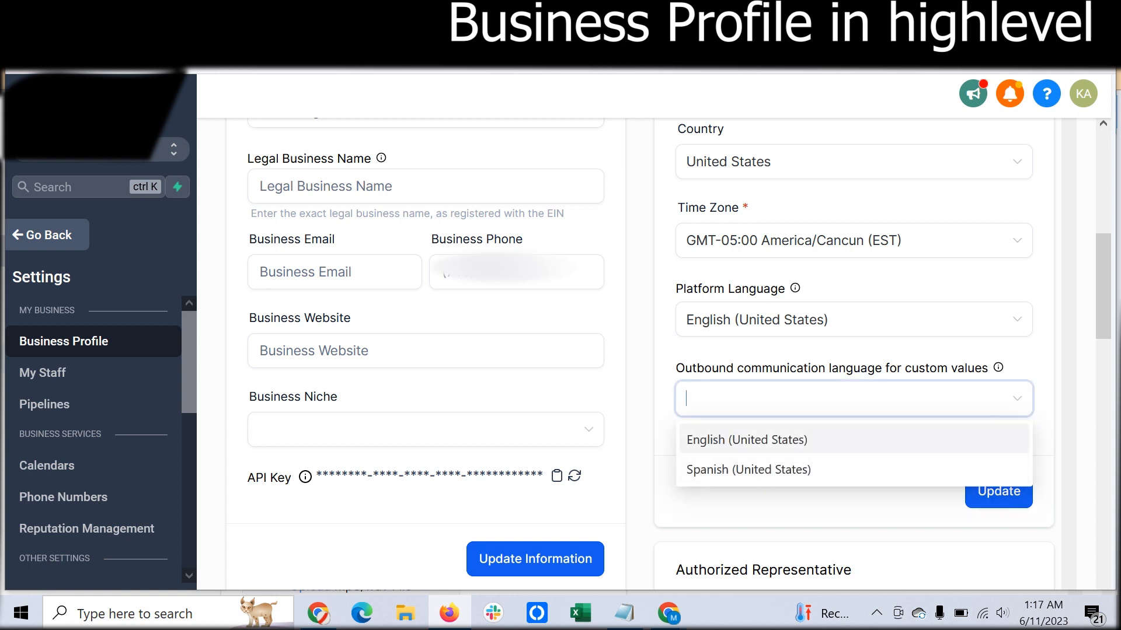
{"action": "left_click", "coordinate": [854, 399]}
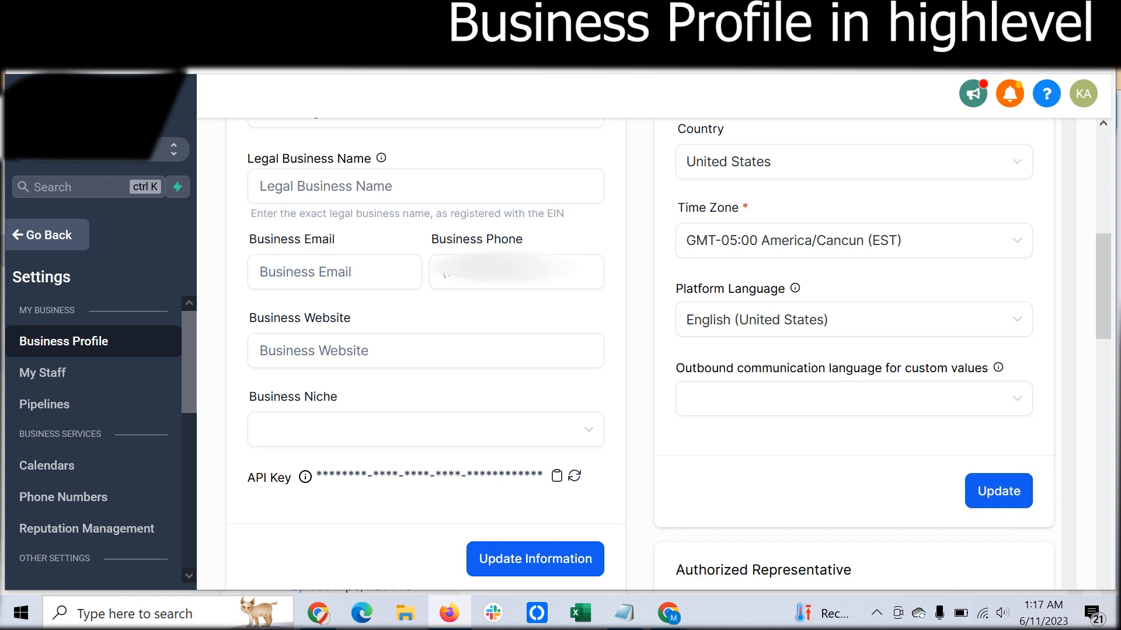
- Open the Custom Values settings and look through the listed names, keys and values
{"action": "scroll", "coordinate": [853, 379], "scroll_direction": "down", "scroll_amount": 3}
{"action": "scroll", "coordinate": [94, 444], "scroll_direction": "down", "scroll_amount": 5}
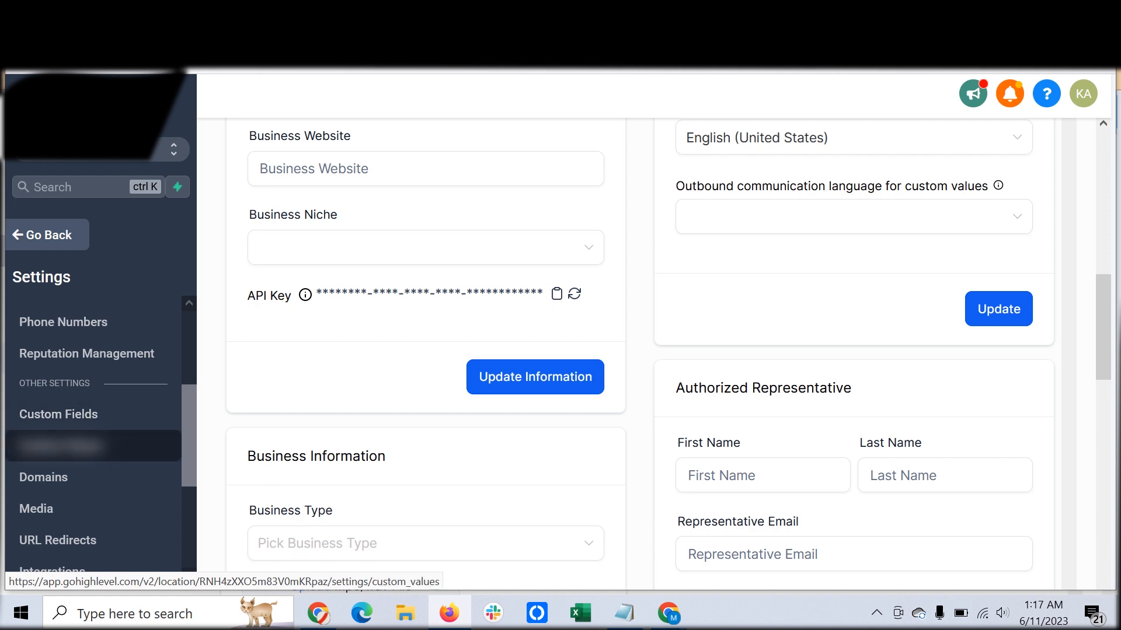
{"action": "left_click", "coordinate": [61, 446]}
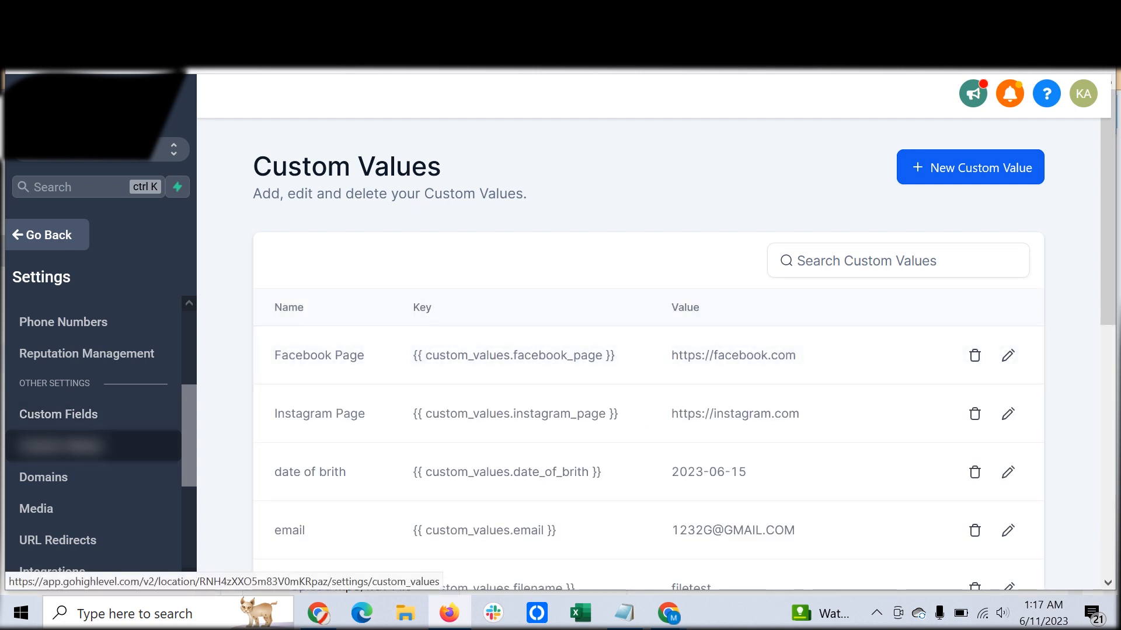
{"action": "scroll", "coordinate": [642, 362], "scroll_direction": "down", "scroll_amount": 6}
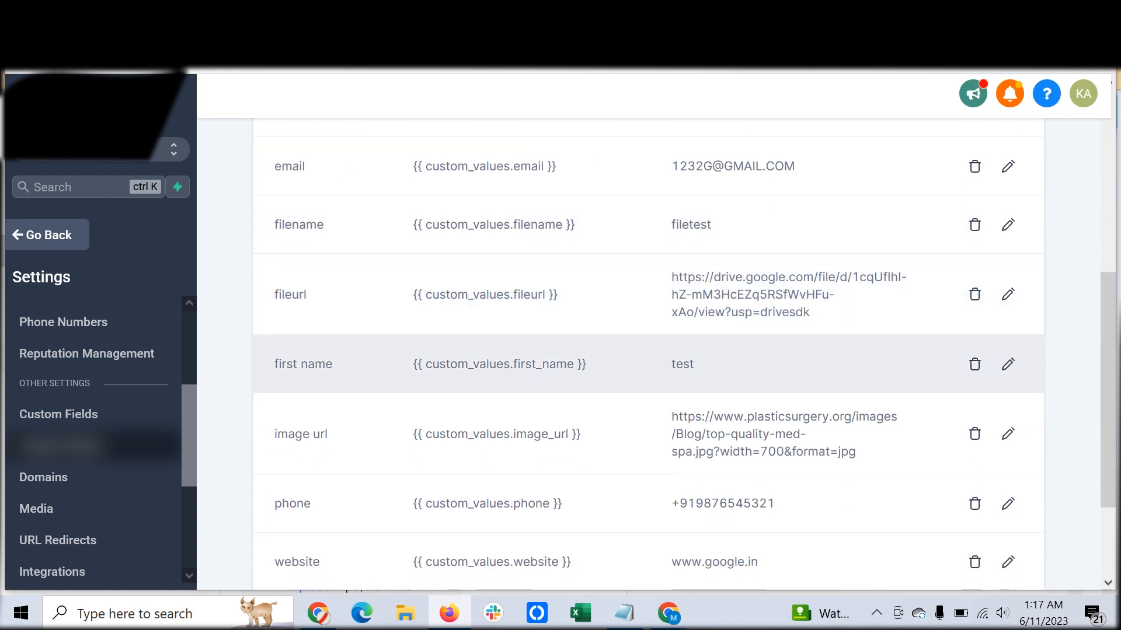
{"action": "scroll", "coordinate": [642, 362], "scroll_direction": "down", "scroll_amount": 2}
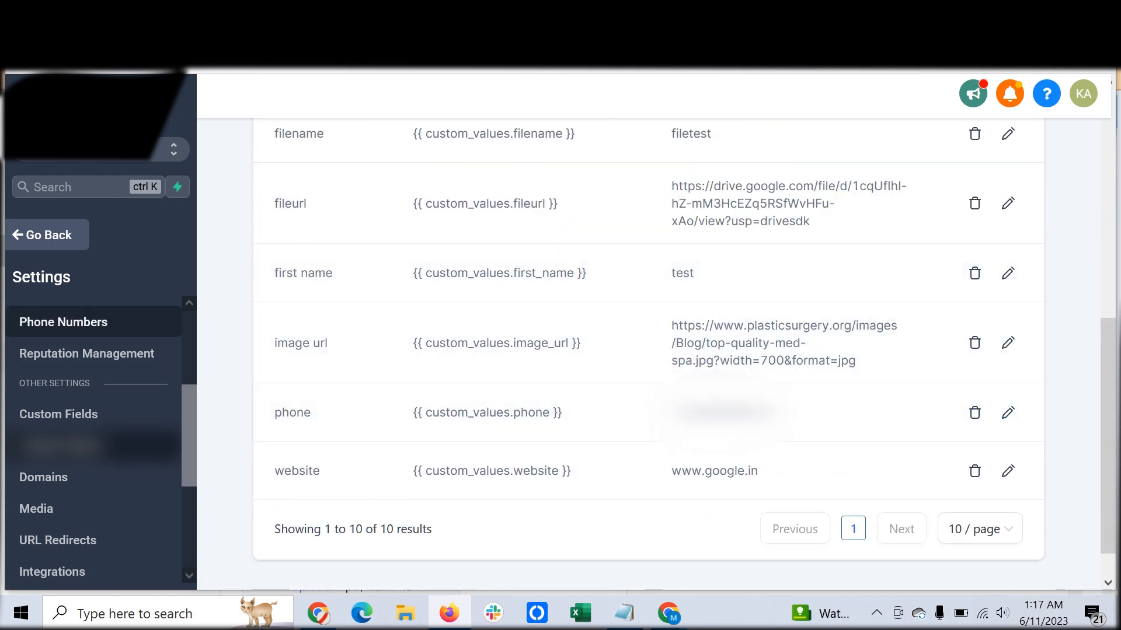
{"action": "scroll", "coordinate": [93, 339], "scroll_direction": "up", "scroll_amount": 3}
- Return to the Business Profile settings and review its sections through to the incoming call timeout under Call & Voicemail Settings
{"action": "left_click", "coordinate": [65, 341]}
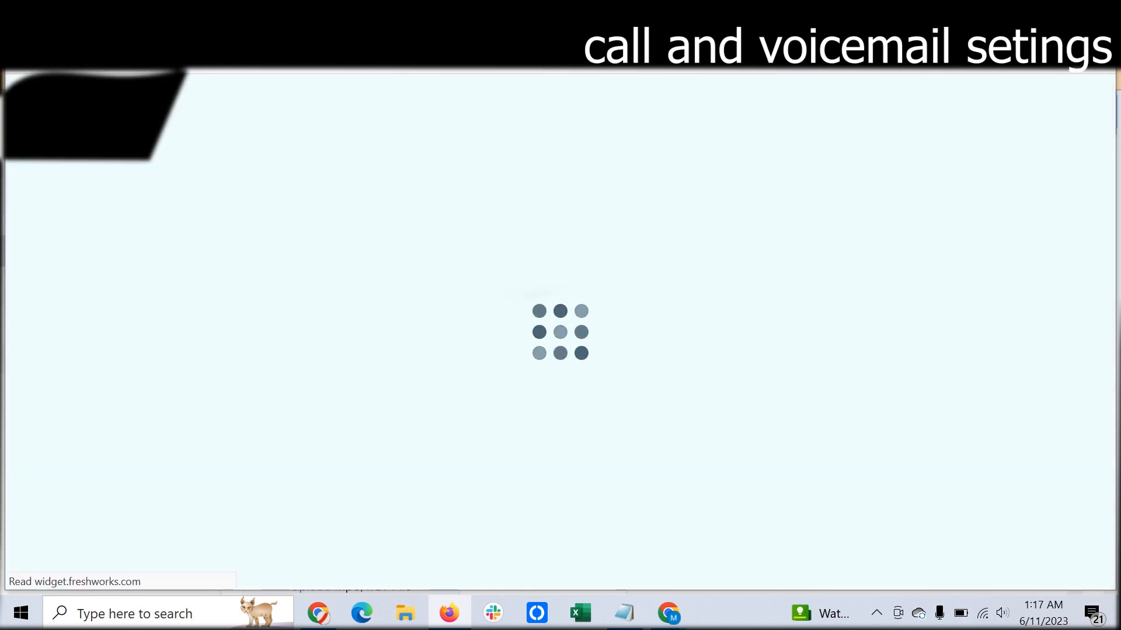
{"action": "scroll", "coordinate": [668, 354], "scroll_direction": "down", "scroll_amount": 10}
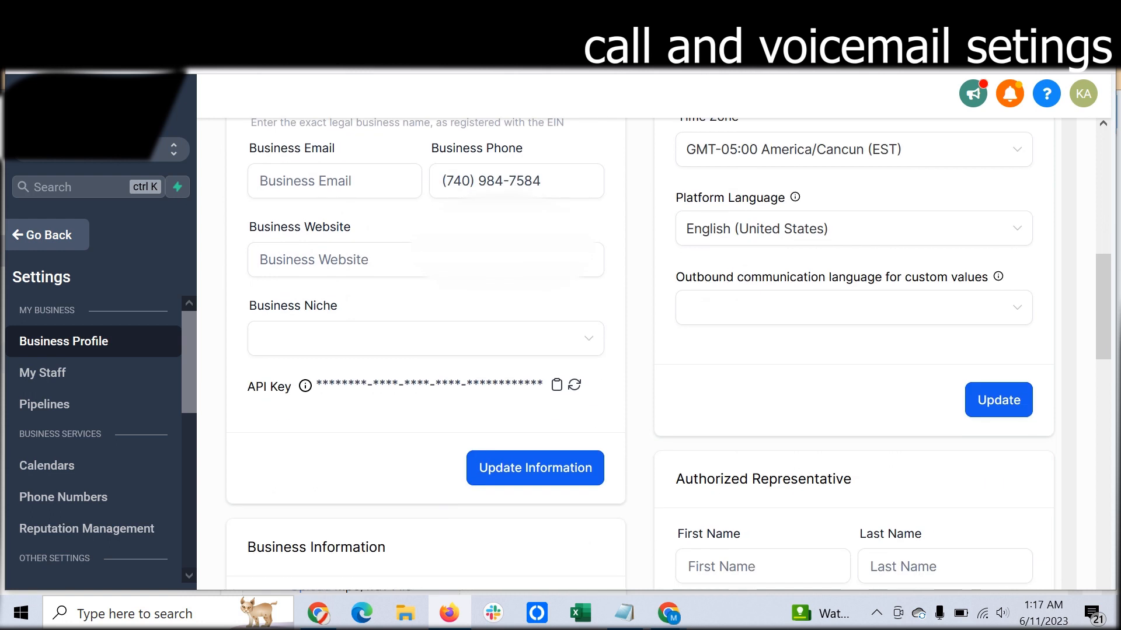
{"action": "scroll", "coordinate": [840, 362], "scroll_direction": "up", "scroll_amount": 2}
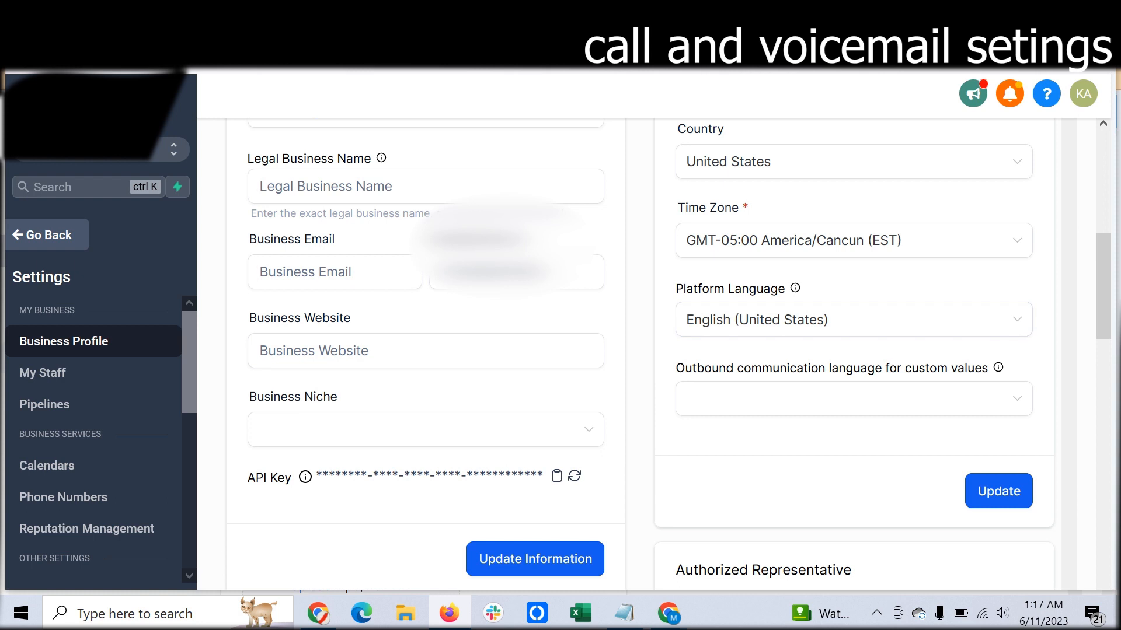
{"action": "scroll", "coordinate": [642, 350], "scroll_direction": "down", "scroll_amount": 5}
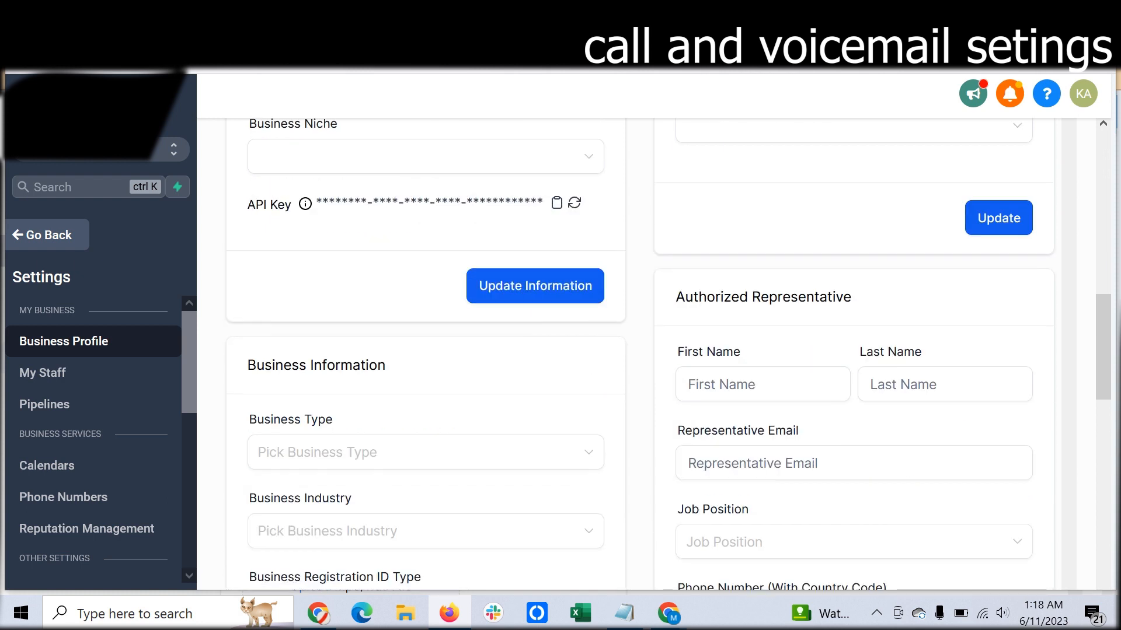
{"action": "scroll", "coordinate": [642, 350], "scroll_direction": "down", "scroll_amount": 6}
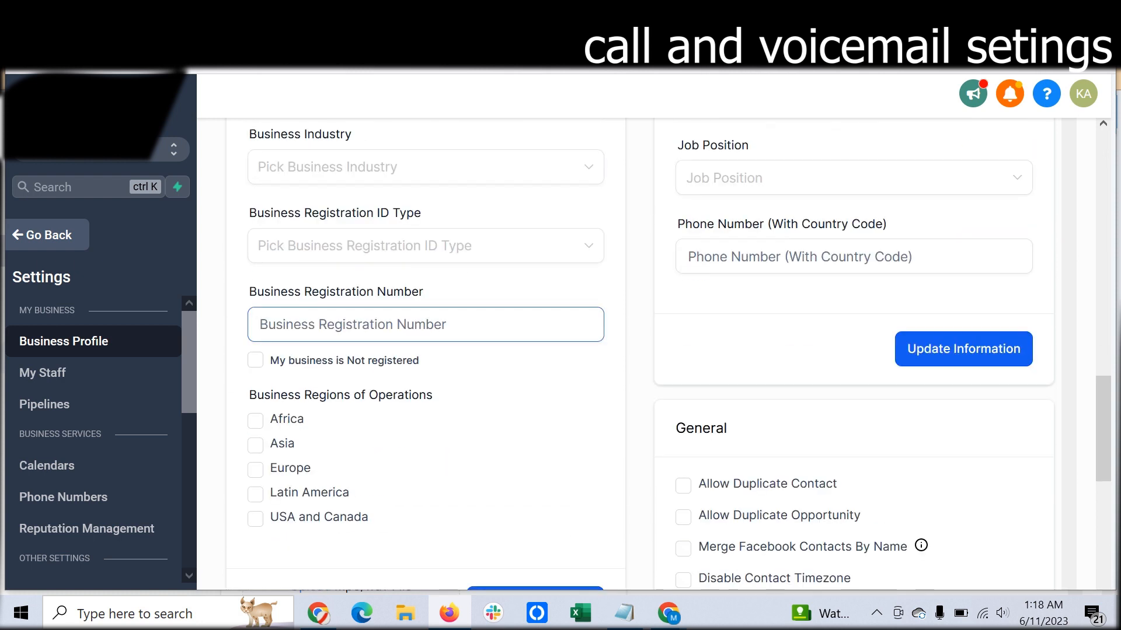
{"action": "scroll", "coordinate": [642, 350], "scroll_direction": "up", "scroll_amount": 3}
{"action": "scroll", "coordinate": [642, 350], "scroll_direction": "down", "scroll_amount": 6}
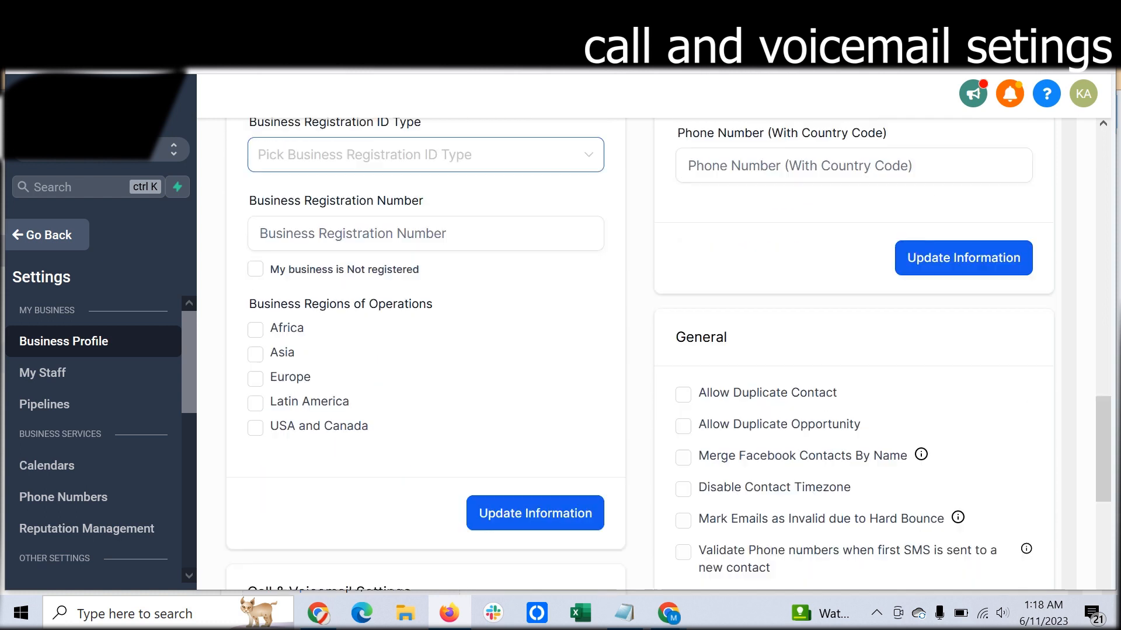
{"action": "scroll", "coordinate": [642, 351], "scroll_direction": "down", "scroll_amount": 2}
{"action": "scroll", "coordinate": [642, 350], "scroll_direction": "up", "scroll_amount": 2}
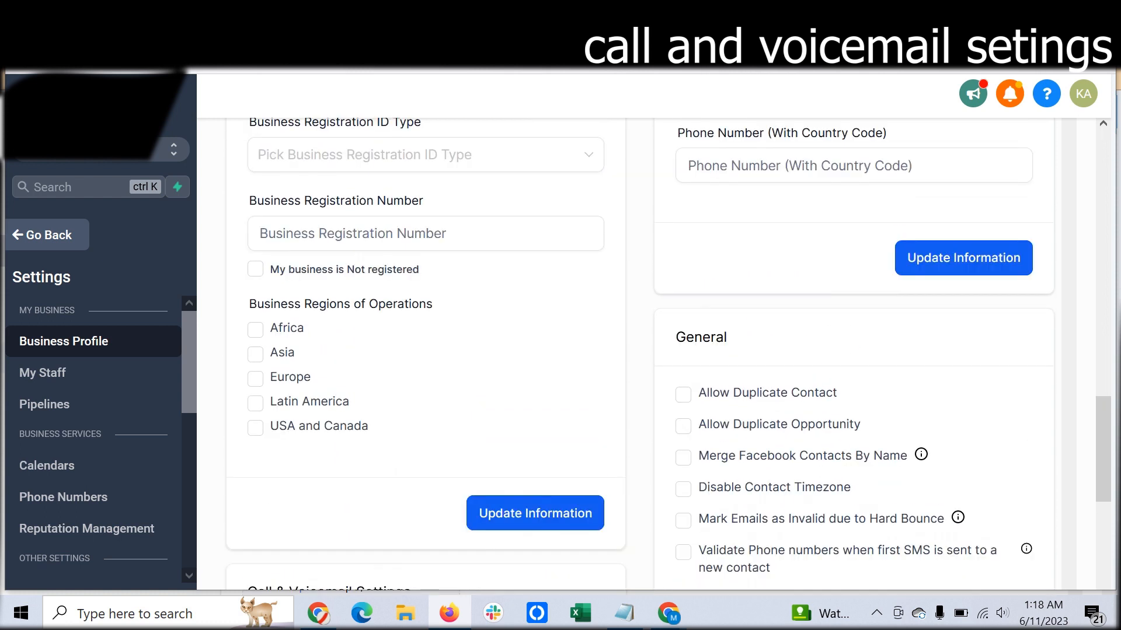
{"action": "scroll", "coordinate": [642, 350], "scroll_direction": "down", "scroll_amount": 7}
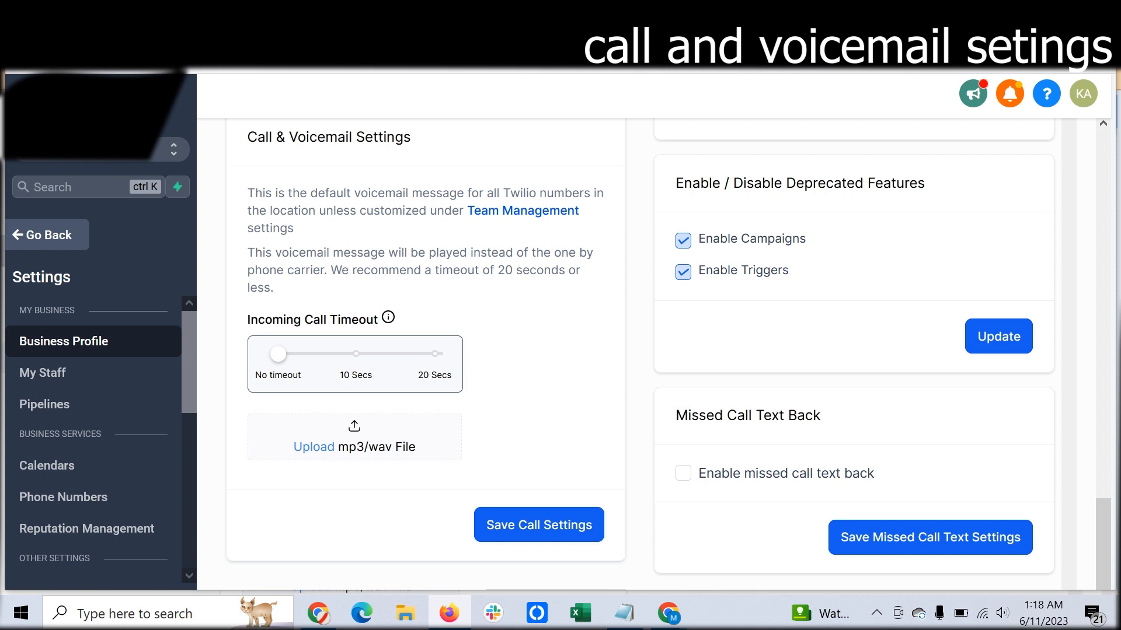
{"action": "mouse_move", "coordinate": [277, 354]}
{"action": "left_mouse_down"}
{"action": "mouse_move", "coordinate": [435, 354]}
{"action": "mouse_move", "coordinate": [278, 353]}
{"action": "left_mouse_up"}
- Go to Team Management, examine the listed employee's Call & Voicemail Settings, and close the employee's details without saving
{"action": "left_click", "coordinate": [523, 211]}
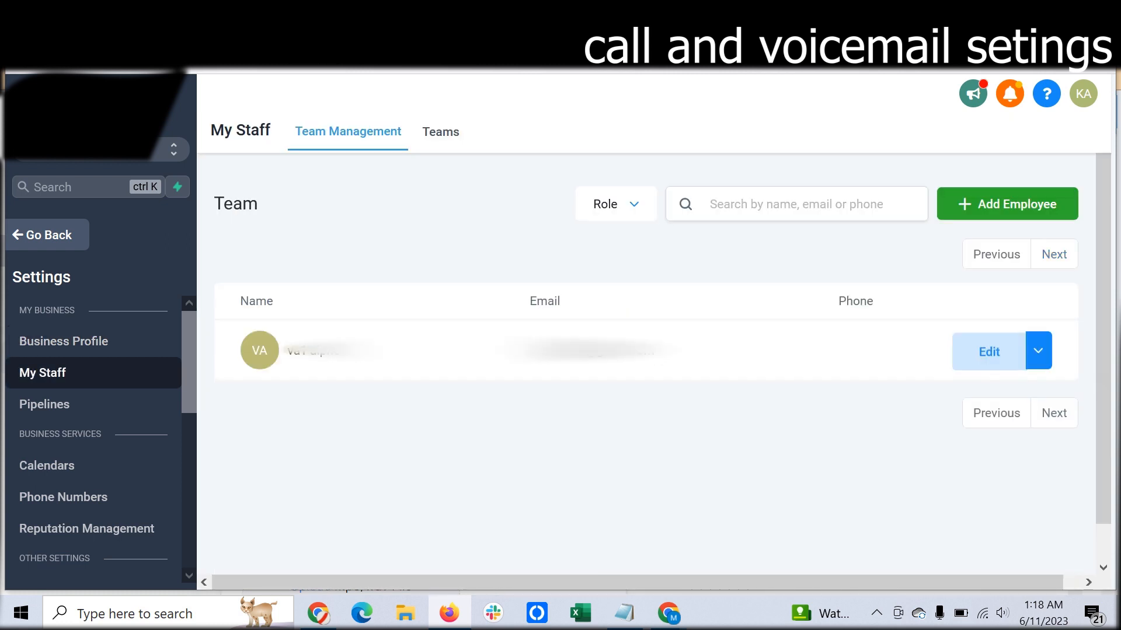
{"action": "left_click", "coordinate": [989, 351]}
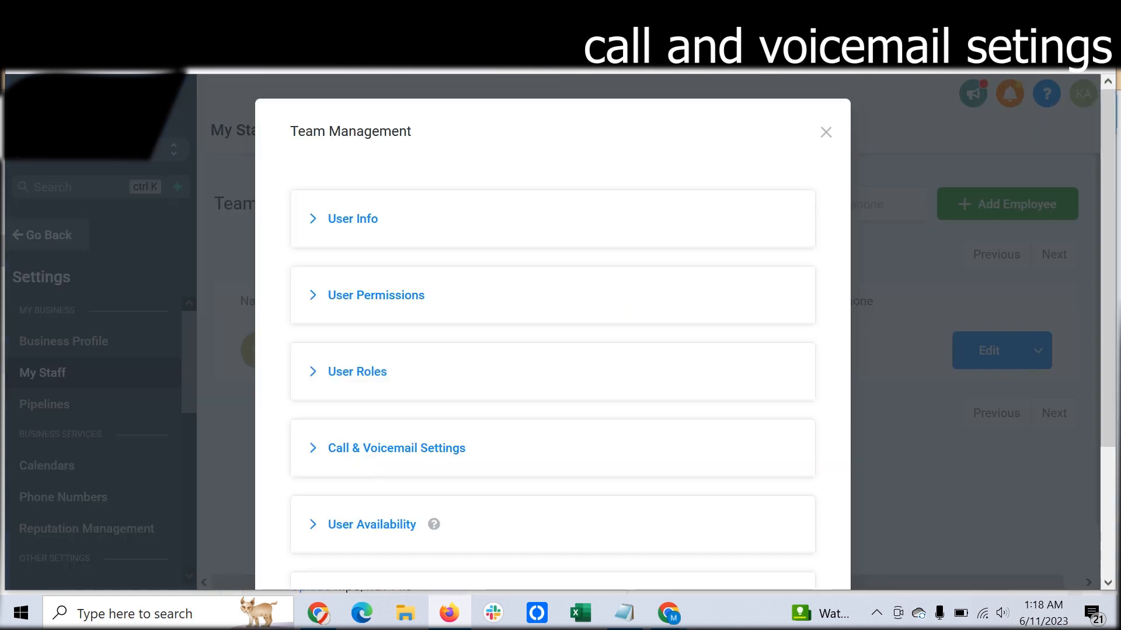
{"action": "scroll", "coordinate": [397, 360], "scroll_direction": "down", "scroll_amount": 1}
{"action": "left_click", "coordinate": [397, 360]}
{"action": "scroll", "coordinate": [397, 361], "scroll_direction": "down", "scroll_amount": 3}
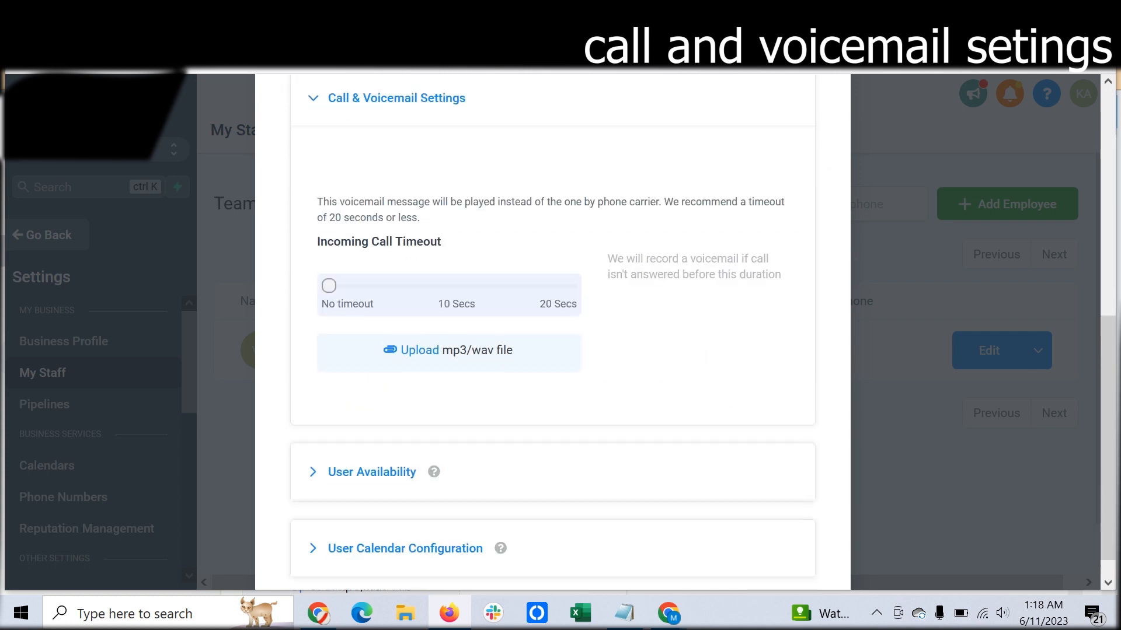
{"action": "scroll", "coordinate": [396, 360], "scroll_direction": "up", "scroll_amount": 1}
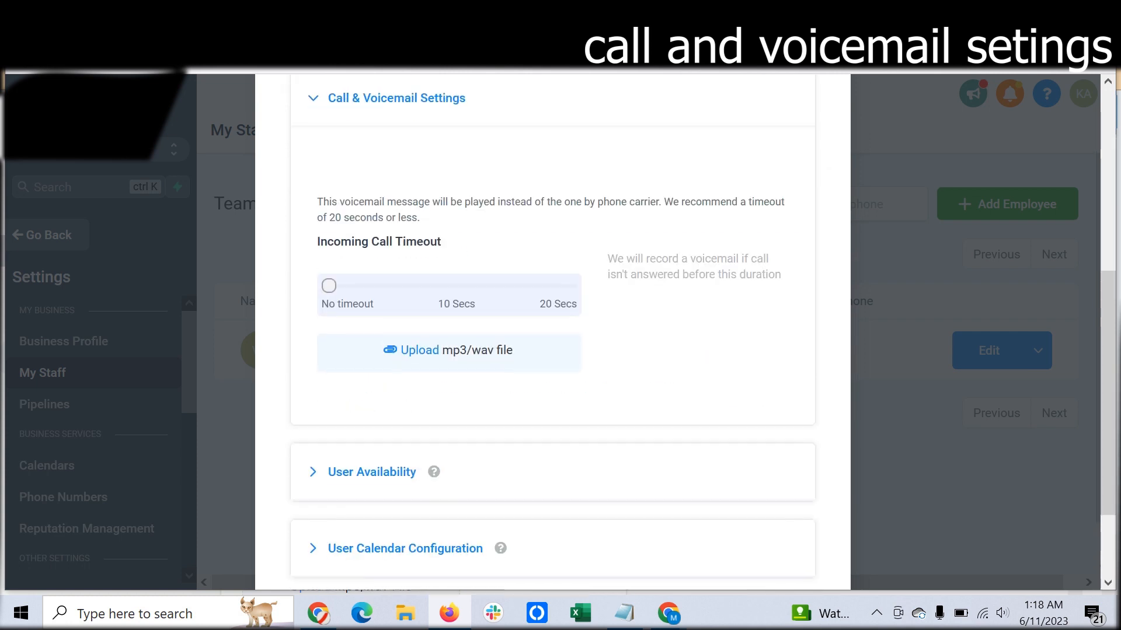
{"action": "scroll", "coordinate": [553, 327], "scroll_direction": "down", "scroll_amount": 2}
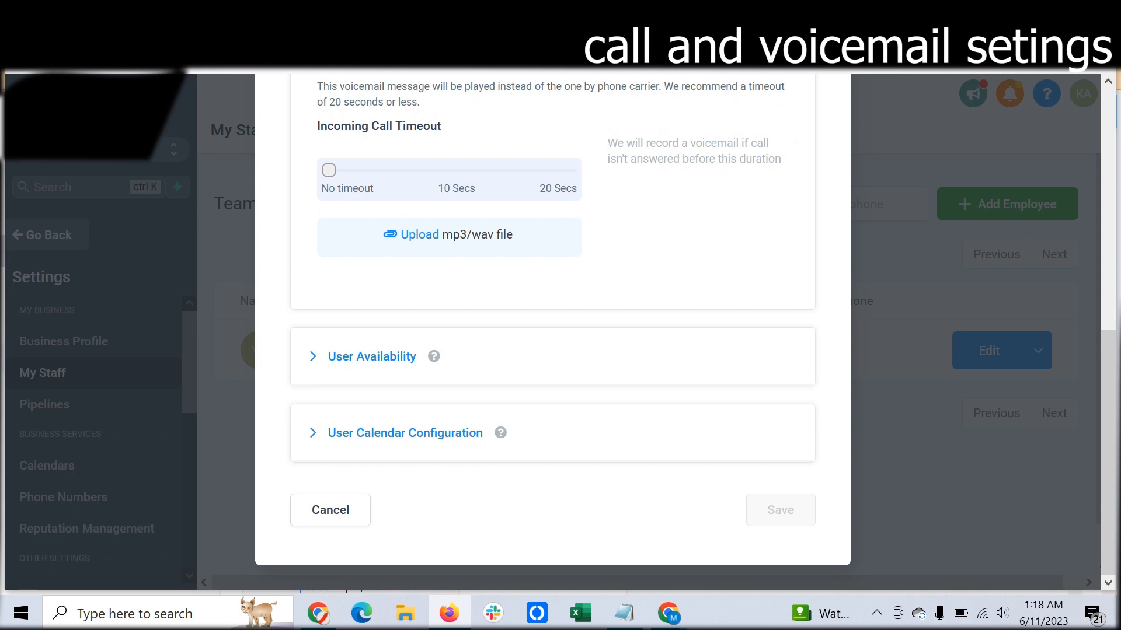
{"action": "scroll", "coordinate": [552, 327], "scroll_direction": "up", "scroll_amount": 8}
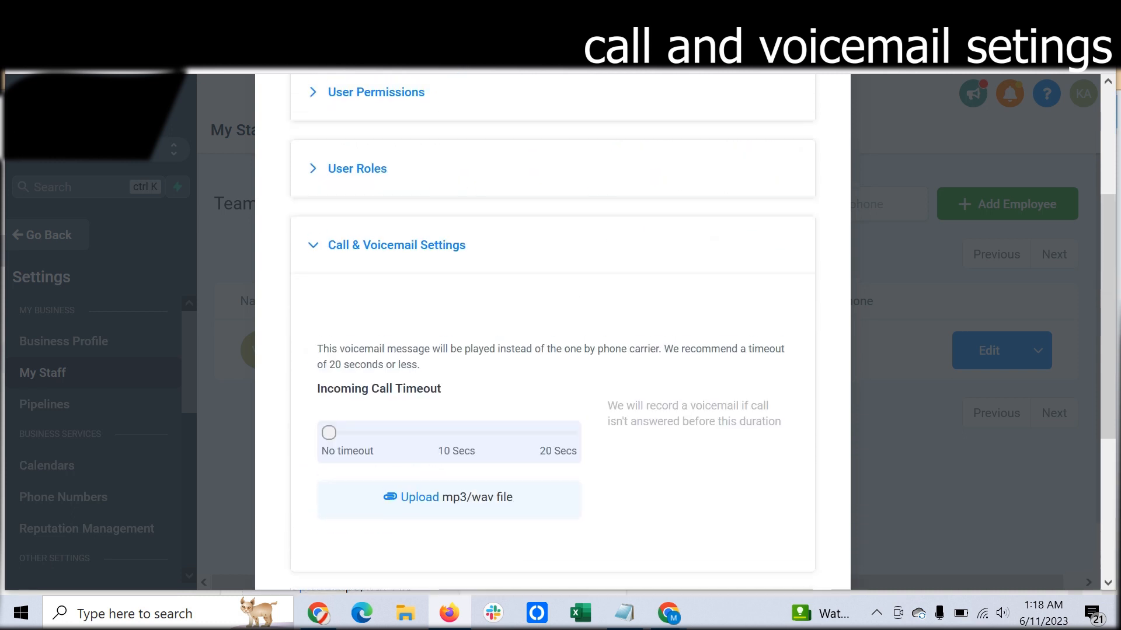
{"action": "left_click", "coordinate": [825, 131]}
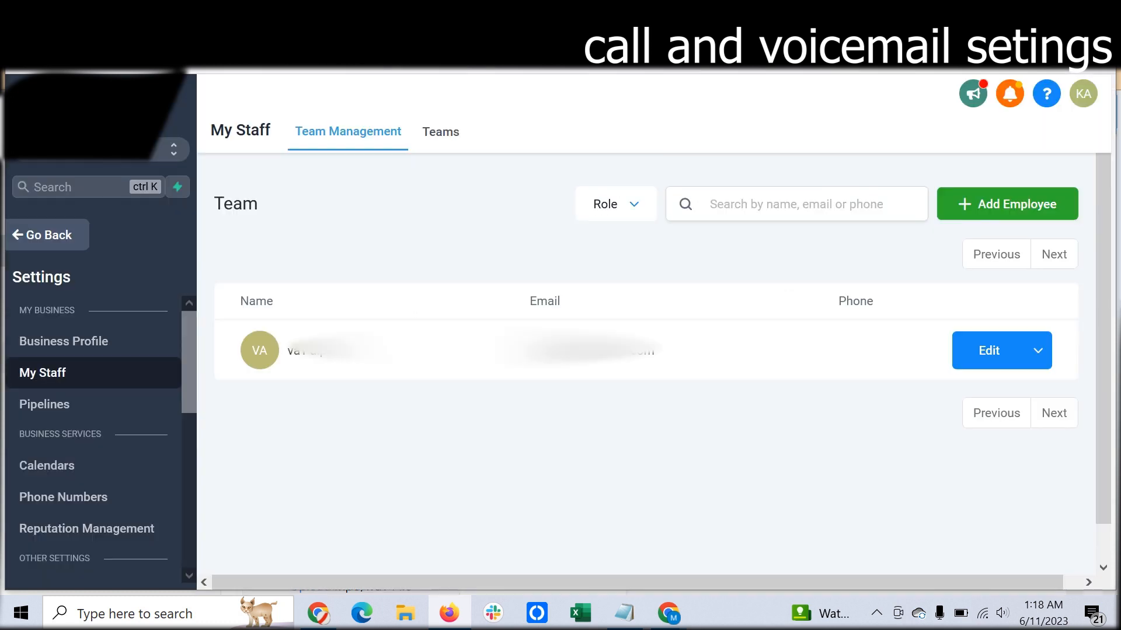
- Return to the Business Profile settings and look over the Business Information and Authorized Representative sections
{"action": "left_click", "coordinate": [64, 342]}
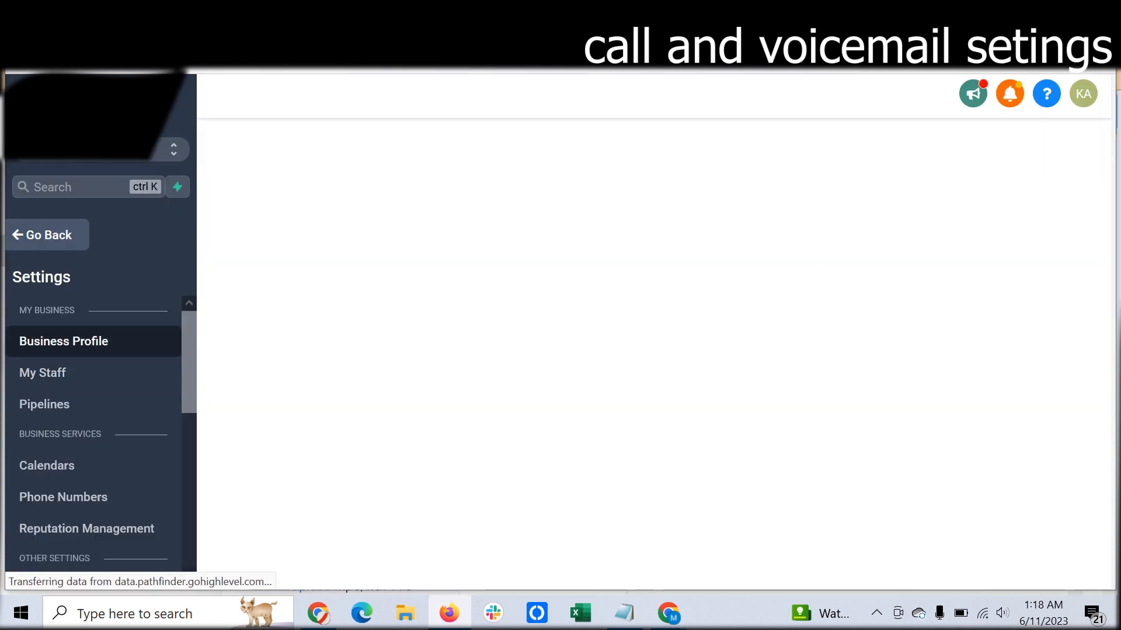
{"action": "scroll", "coordinate": [654, 350], "scroll_direction": "down", "scroll_amount": 8}
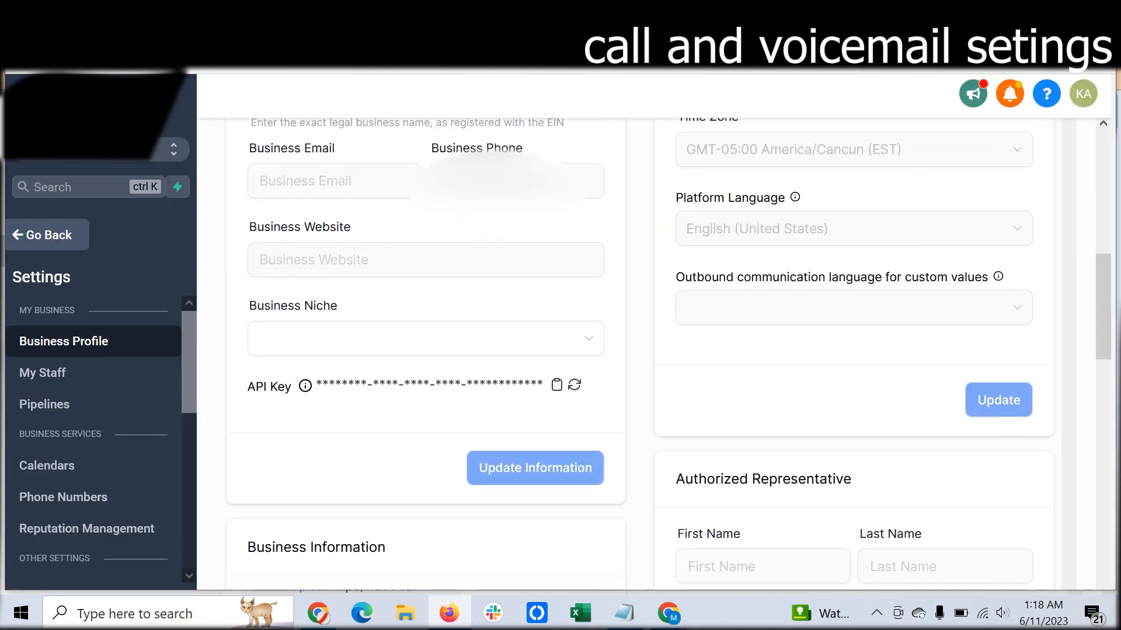
{"action": "scroll", "coordinate": [653, 350], "scroll_direction": "down", "scroll_amount": 9}
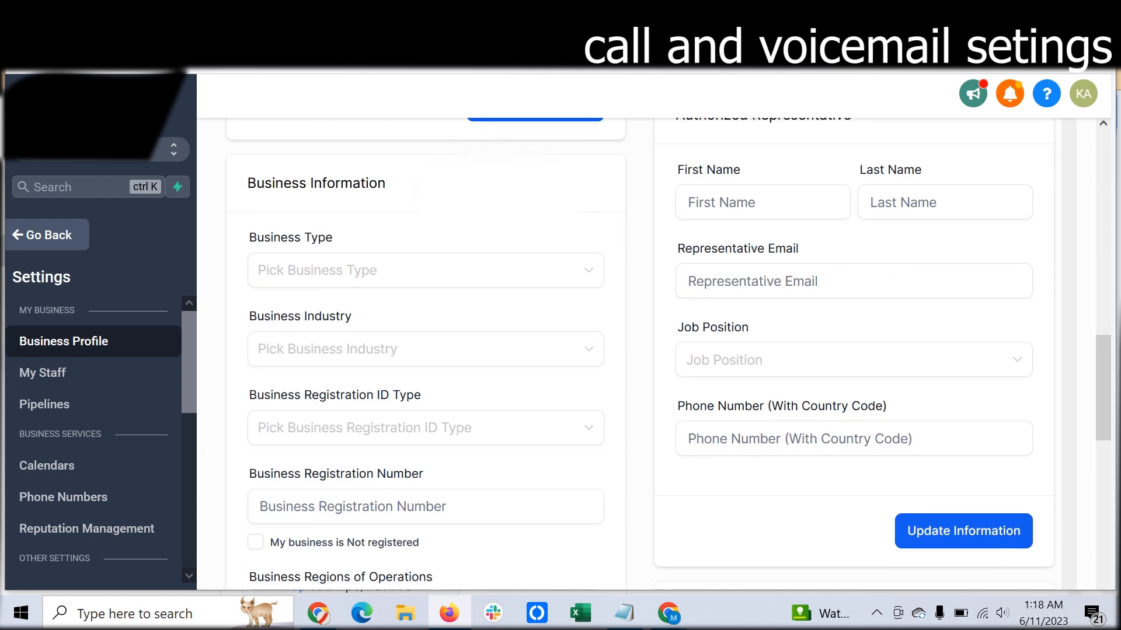
{"action": "scroll", "coordinate": [654, 350], "scroll_direction": "up", "scroll_amount": 2}
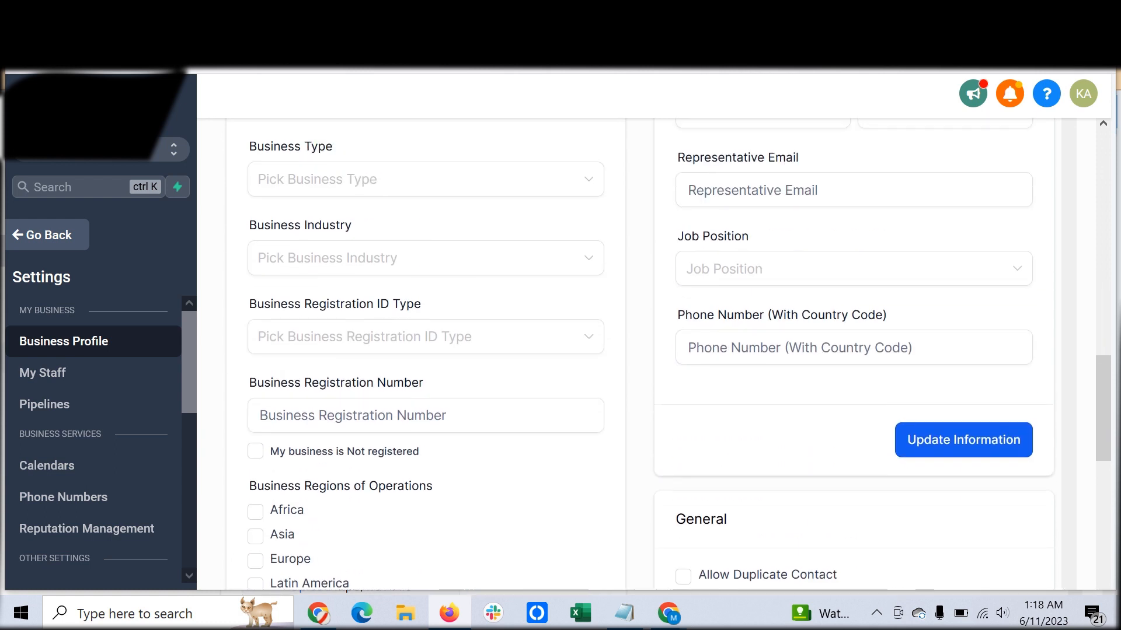
- Review the Business Profile page through to the Allow Duplicate Contact option in the General section
{"action": "scroll", "coordinate": [653, 351], "scroll_direction": "down", "scroll_amount": 4}
{"action": "scroll", "coordinate": [654, 350], "scroll_direction": "up", "scroll_amount": 13}
{"action": "scroll", "coordinate": [653, 350], "scroll_direction": "down", "scroll_amount": 12}
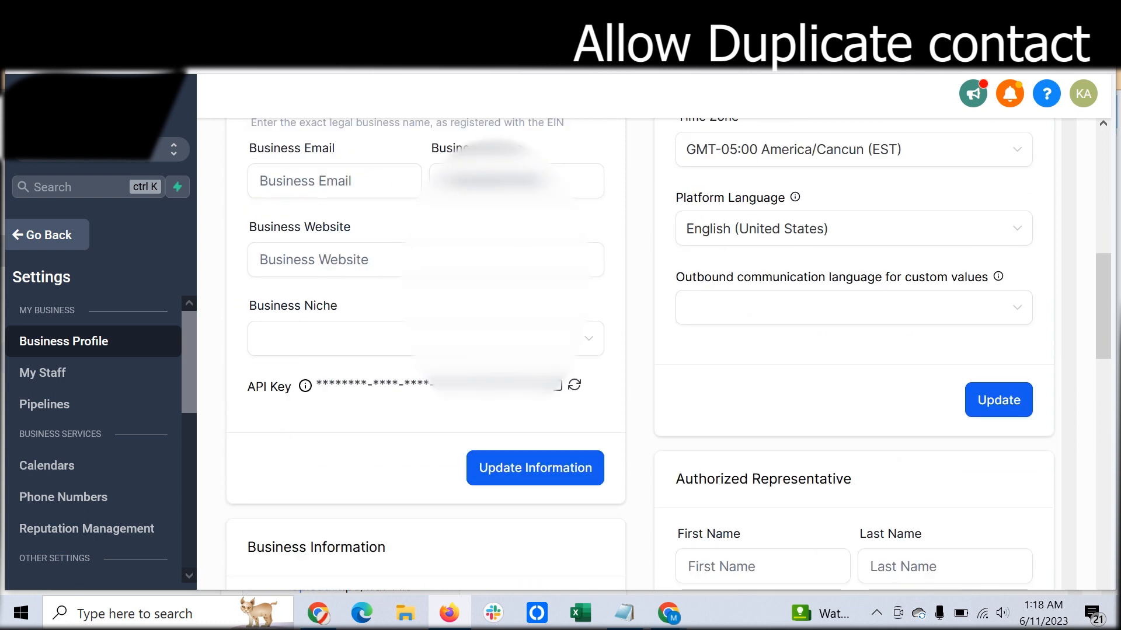
{"action": "scroll", "coordinate": [683, 350], "scroll_direction": "down", "scroll_amount": 2}
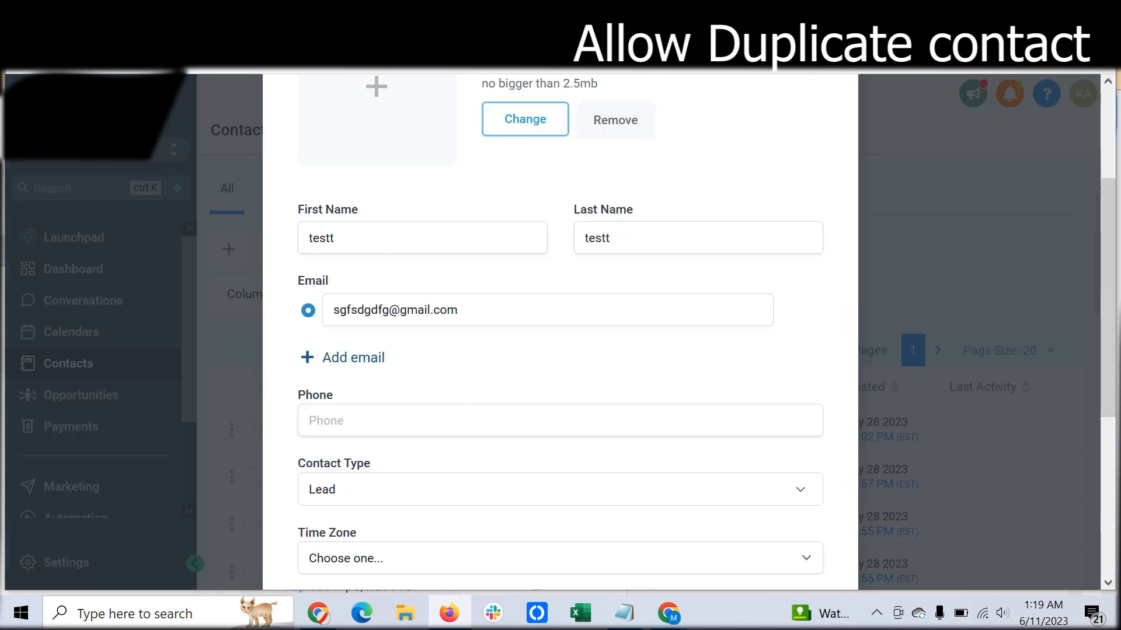
- Close the new contact form without saving, check the email in the first listed contact's details, and return to the contact list
{"action": "scroll", "coordinate": [560, 332], "scroll_direction": "up", "scroll_amount": 2}
{"action": "scroll", "coordinate": [561, 333], "scroll_direction": "down", "scroll_amount": 4}
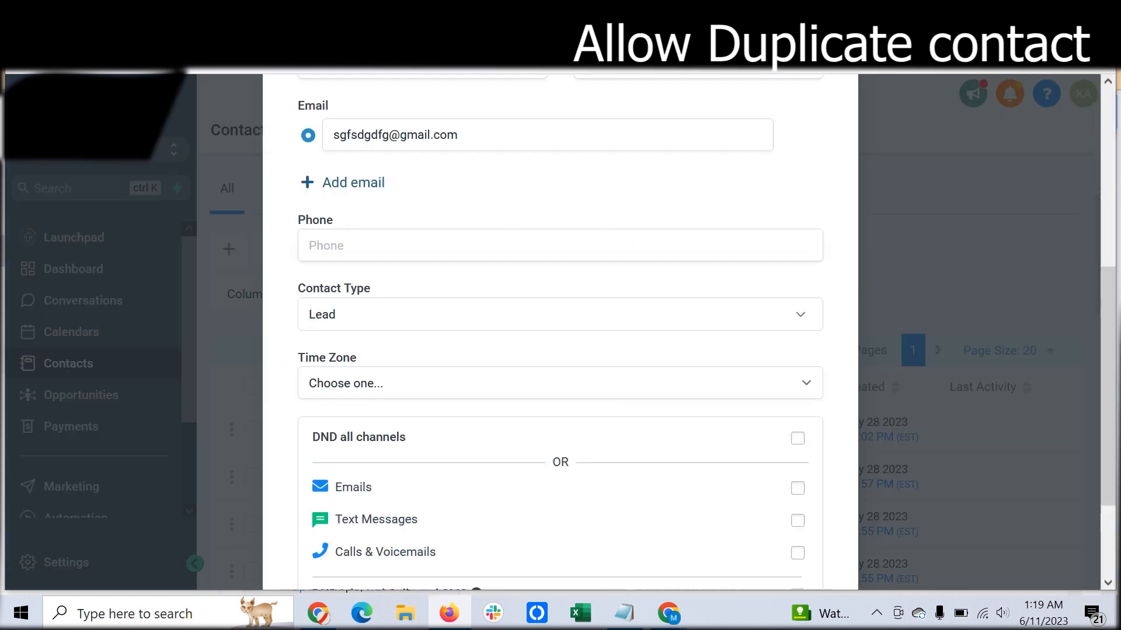
{"action": "scroll", "coordinate": [561, 333], "scroll_direction": "up", "scroll_amount": 3}
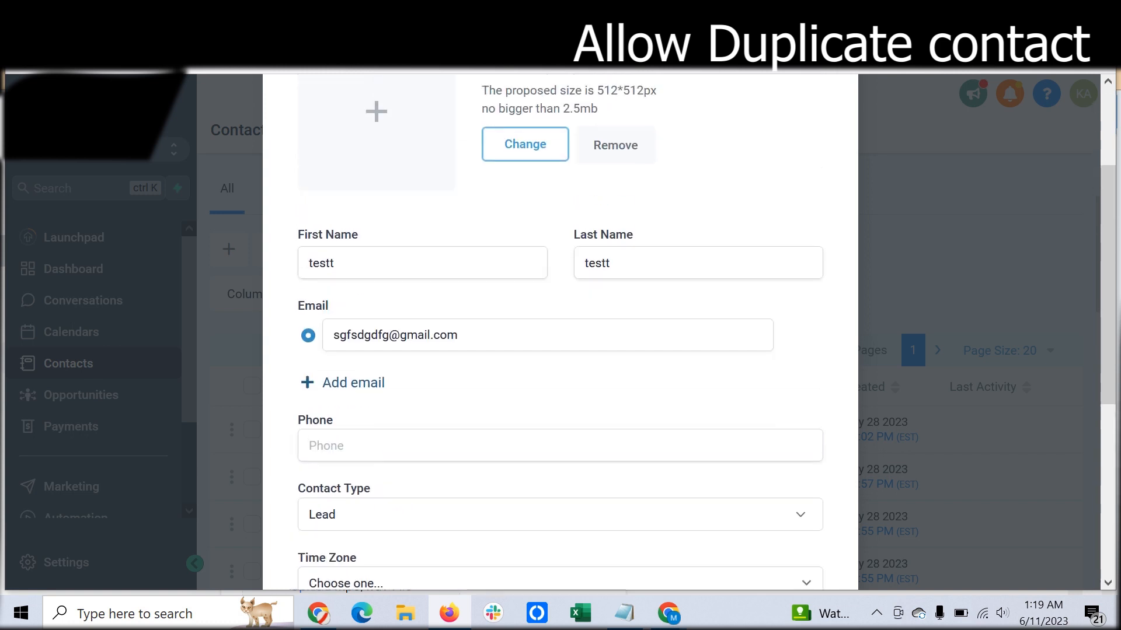
{"action": "scroll", "coordinate": [561, 333], "scroll_direction": "up", "scroll_amount": 1}
{"action": "left_click", "coordinate": [833, 132]}
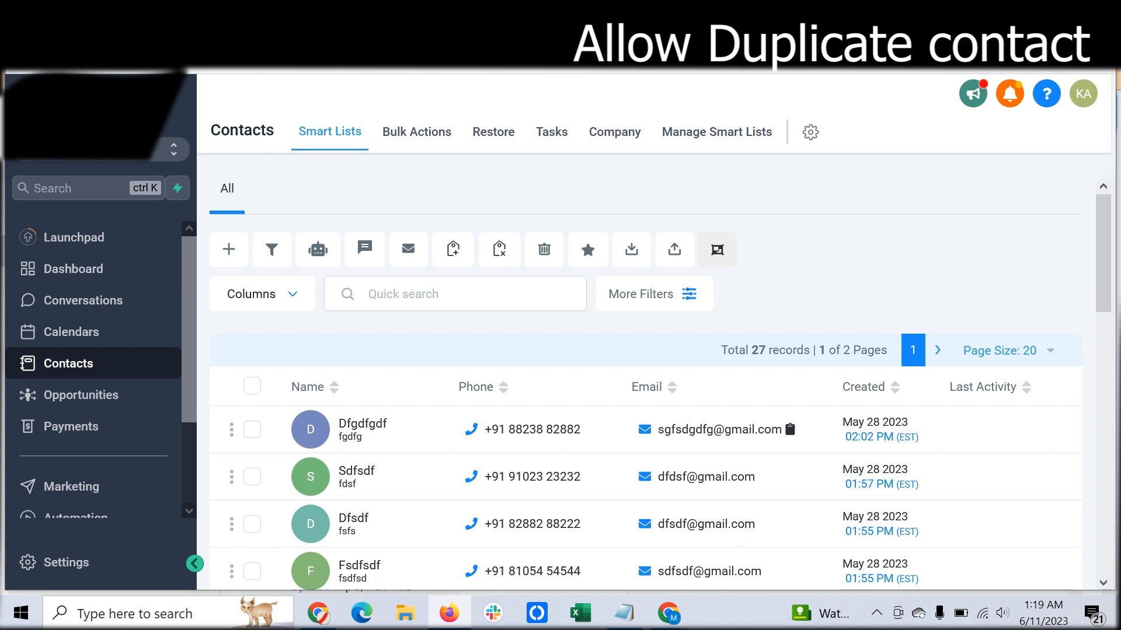
{"action": "left_click", "coordinate": [719, 429]}
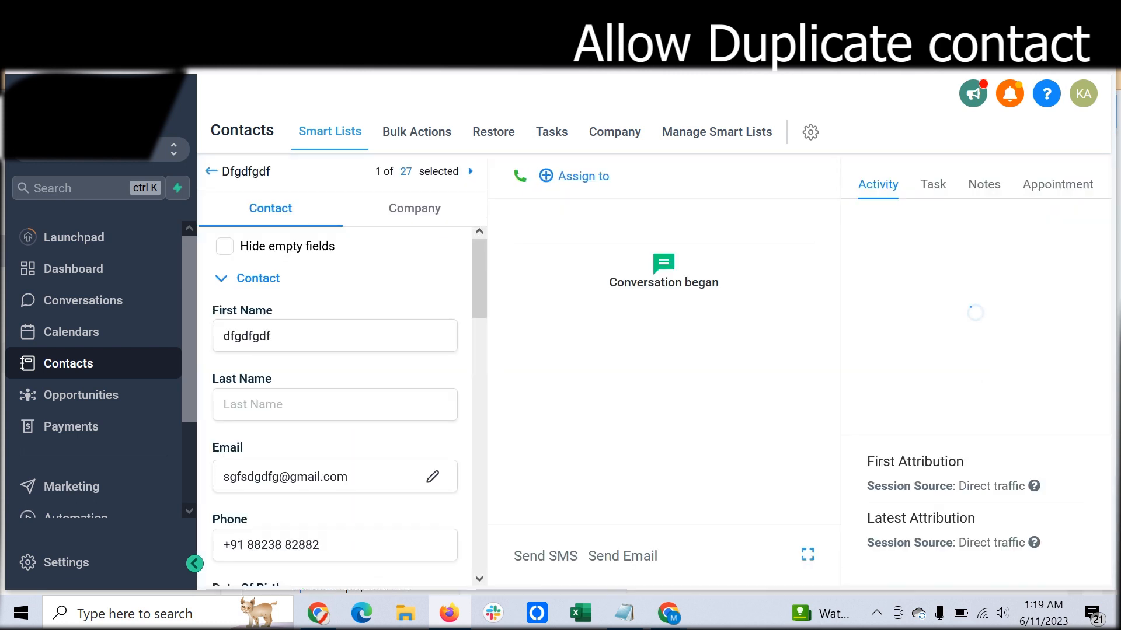
{"action": "key", "text": "alt+Left"}
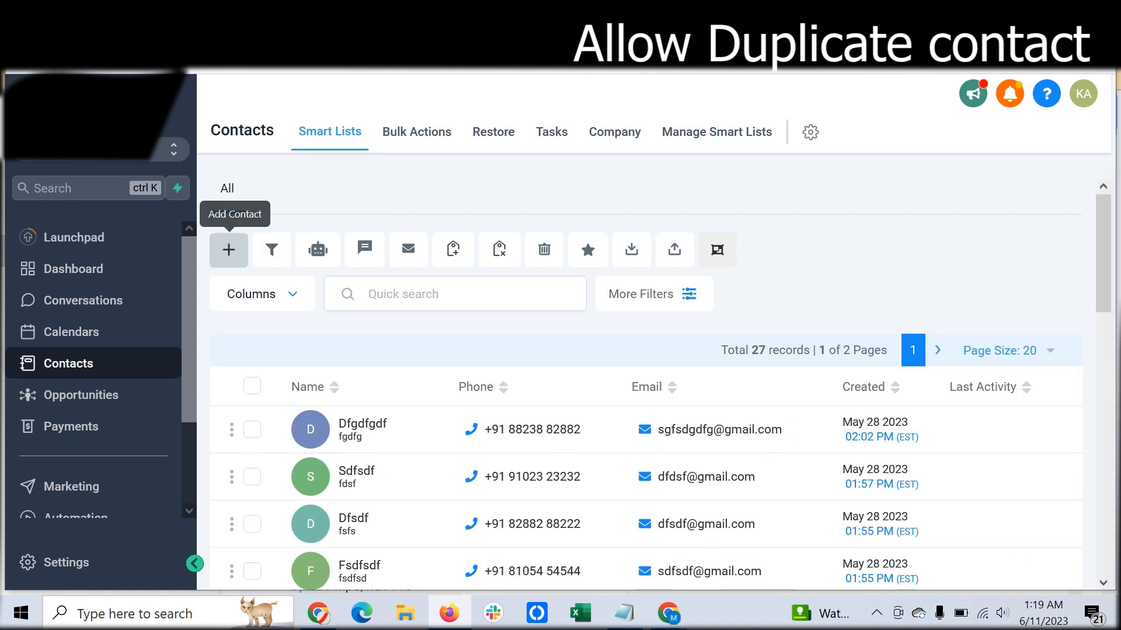
- Try to save a new contact with a first and last name and the first listed contact's email
{"action": "left_click", "coordinate": [229, 249]}
{"action": "type", "text": "trafds"}
{"action": "key", "text": "Tab"}
{"action": "type", "text": "tgwrt"}
{"action": "scroll", "coordinate": [561, 350], "scroll_direction": "down", "scroll_amount": 2}
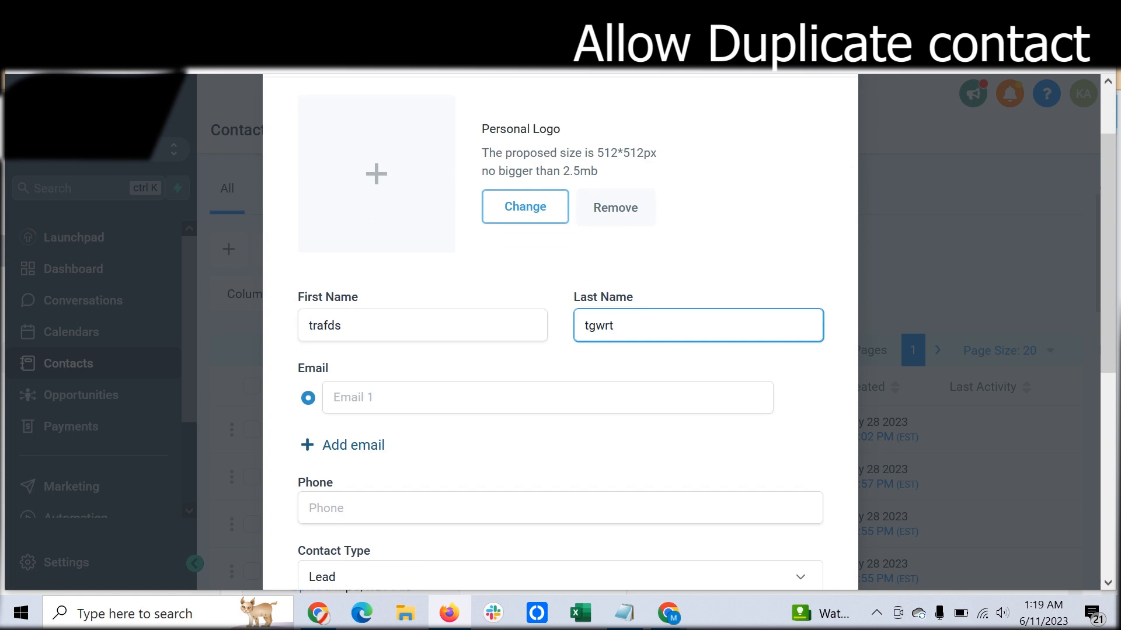
{"action": "key", "text": "Tab"}
{"action": "key", "text": "ctrl+v"}
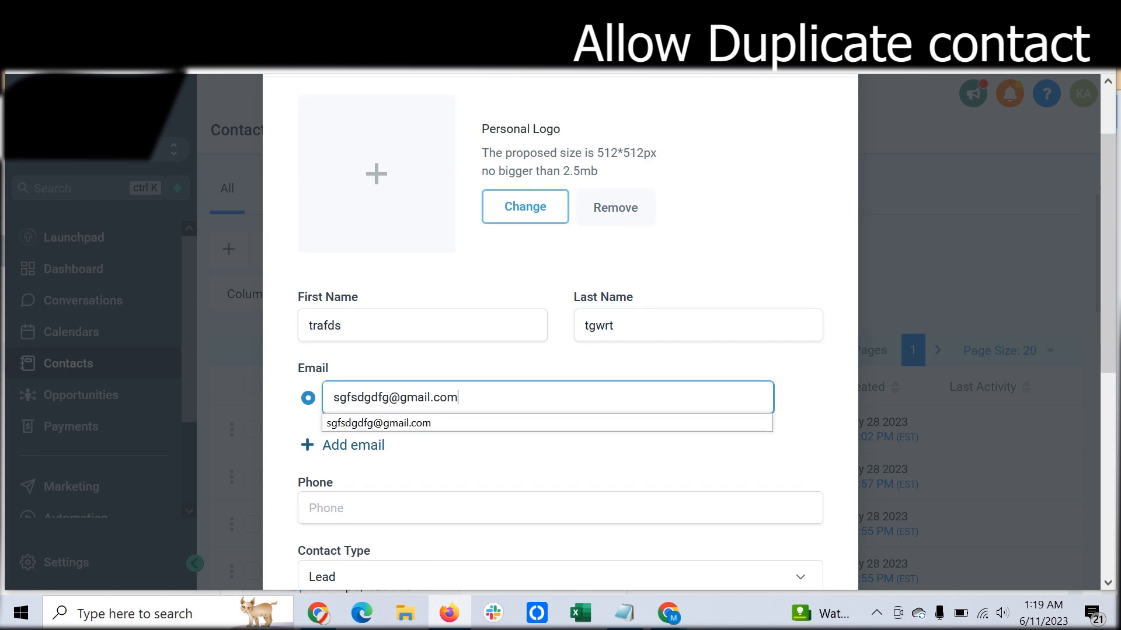
{"action": "key", "text": "Tab"}
{"action": "scroll", "coordinate": [560, 350], "scroll_direction": "down", "scroll_amount": 5}
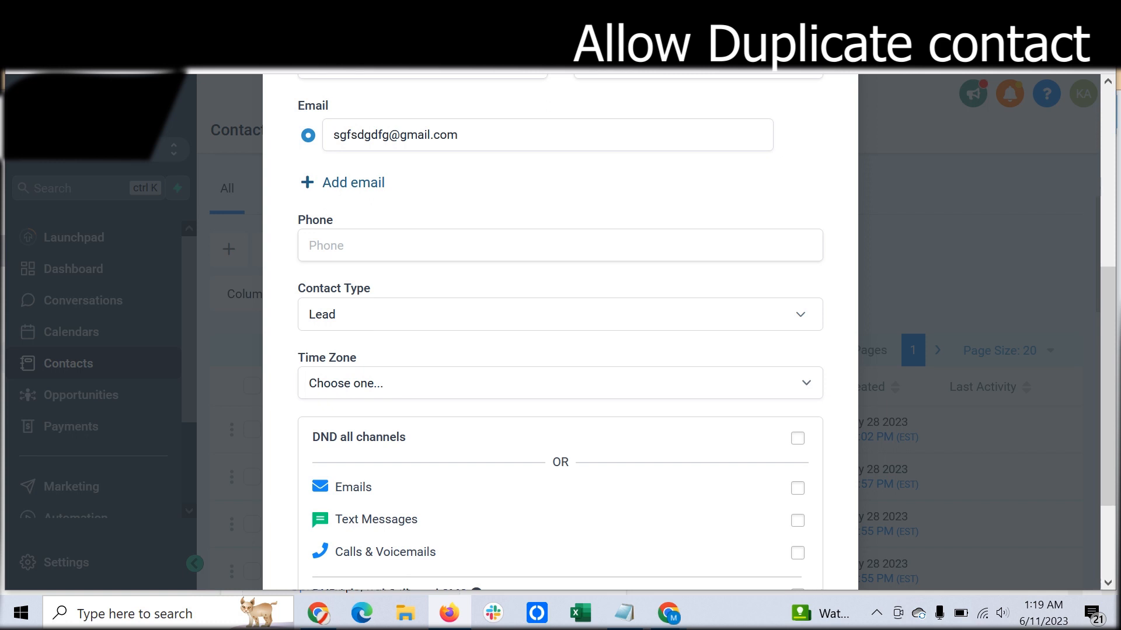
{"action": "scroll", "coordinate": [560, 350], "scroll_direction": "down", "scroll_amount": 3}
{"action": "left_click", "coordinate": [788, 518]}
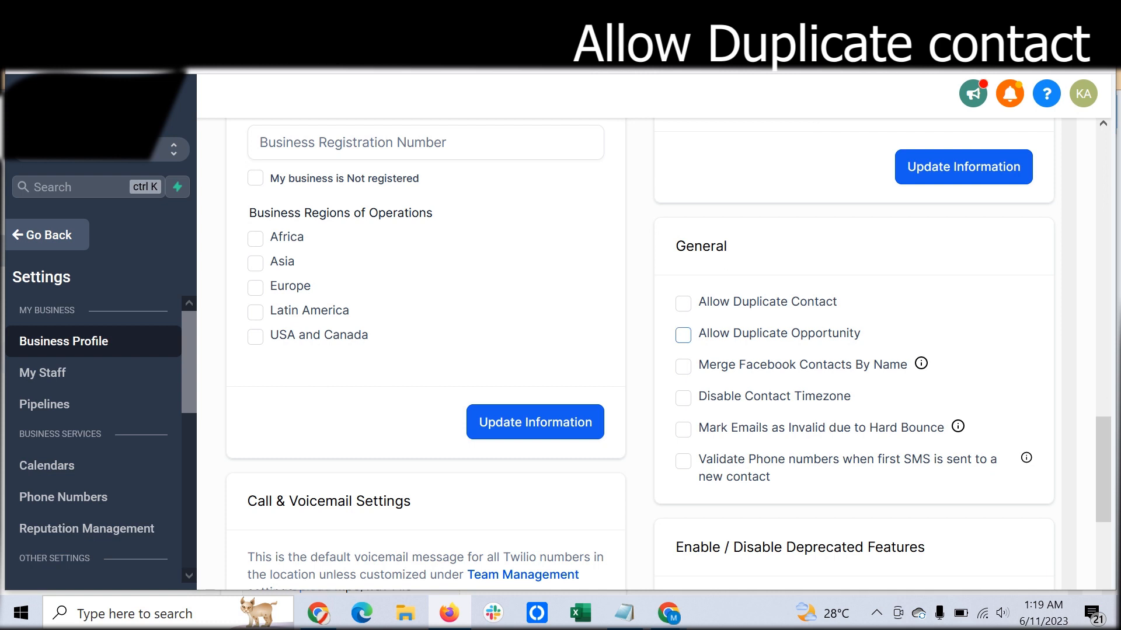
- Enable Allow Duplicate Contact in the General section of the Business Profile settings
{"action": "left_click", "coordinate": [683, 303]}
{"action": "scroll", "coordinate": [668, 354], "scroll_direction": "down", "scroll_amount": 5}
{"action": "scroll", "coordinate": [669, 354], "scroll_direction": "up", "scroll_amount": 6}
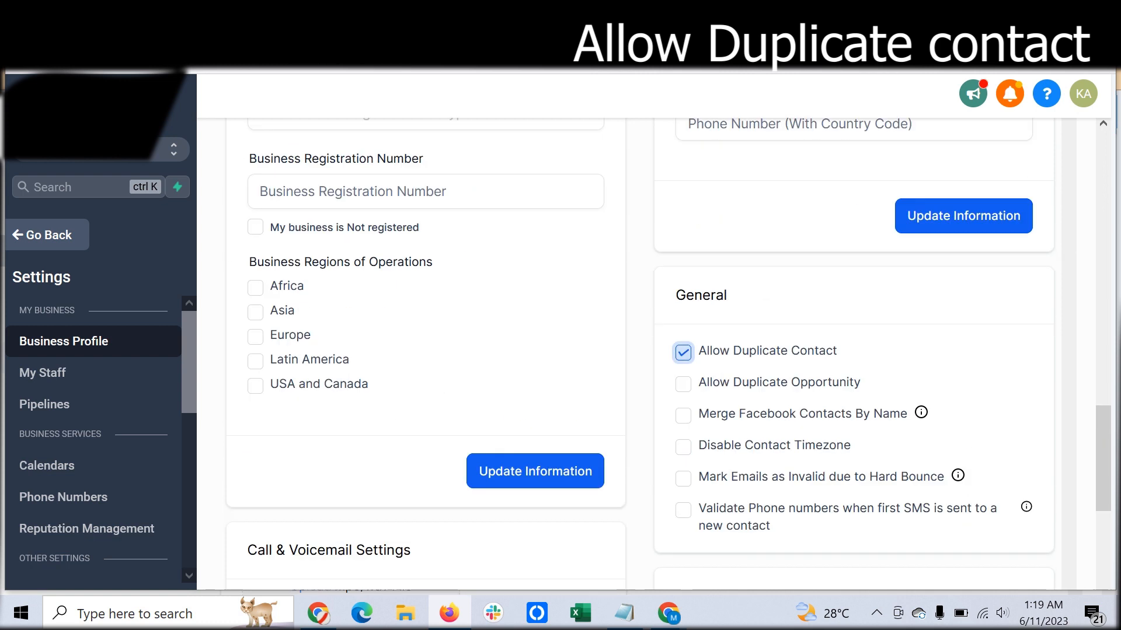
{"action": "scroll", "coordinate": [669, 353], "scroll_direction": "up", "scroll_amount": 4}
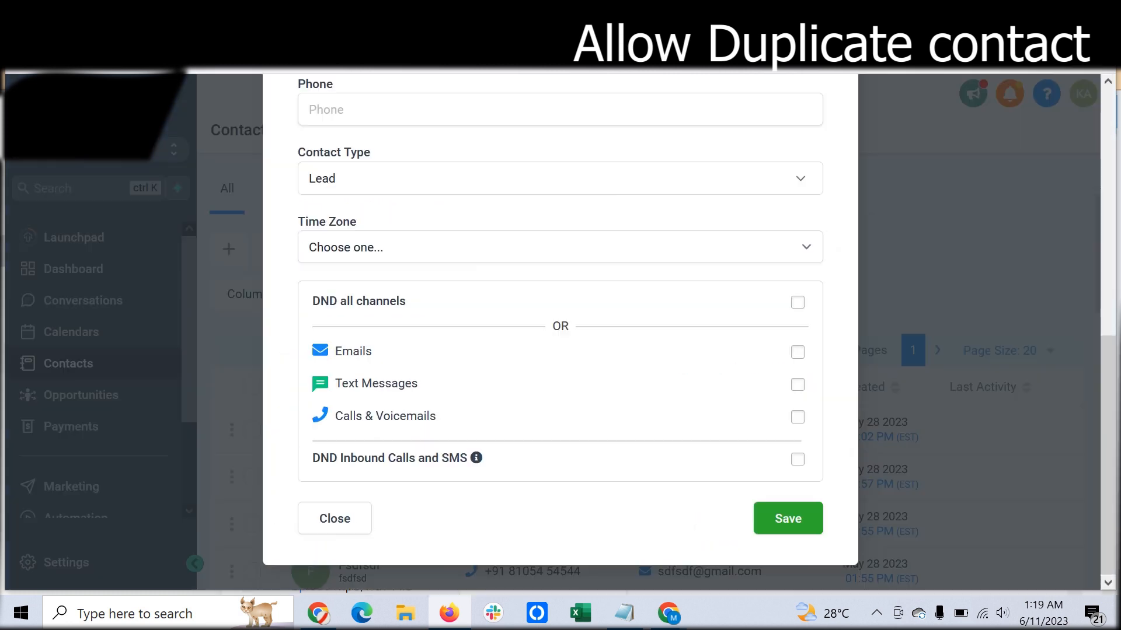
- Discard the unsaved contact form and refresh the Contacts page
{"action": "scroll", "coordinate": [560, 333], "scroll_direction": "up", "scroll_amount": 8}
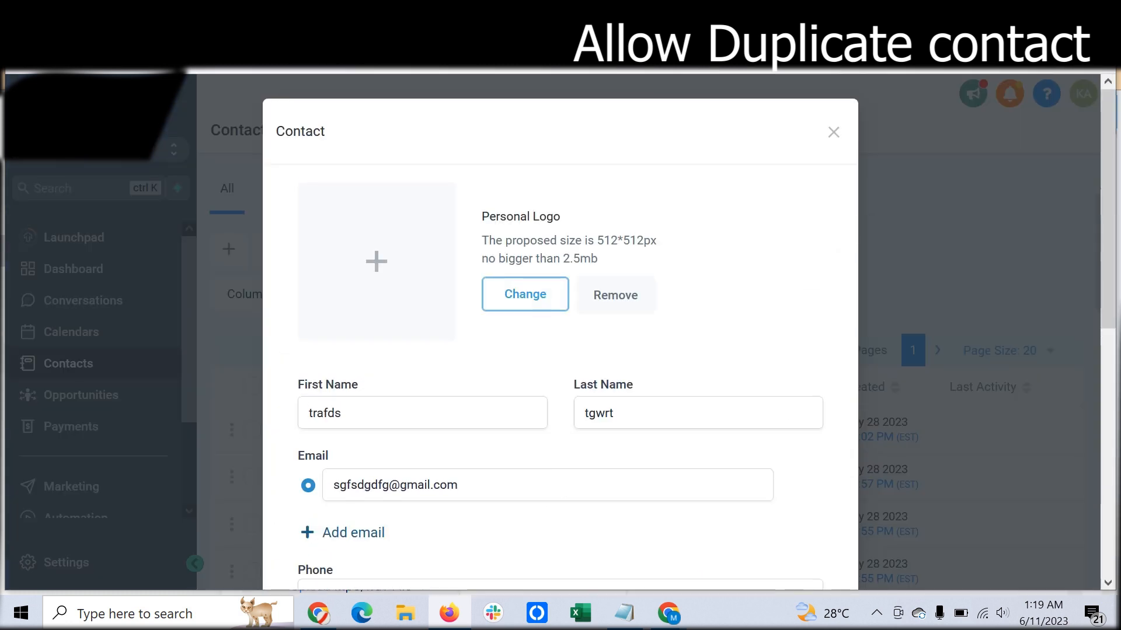
{"action": "key", "text": "Escape"}
{"action": "key", "text": "F5"}
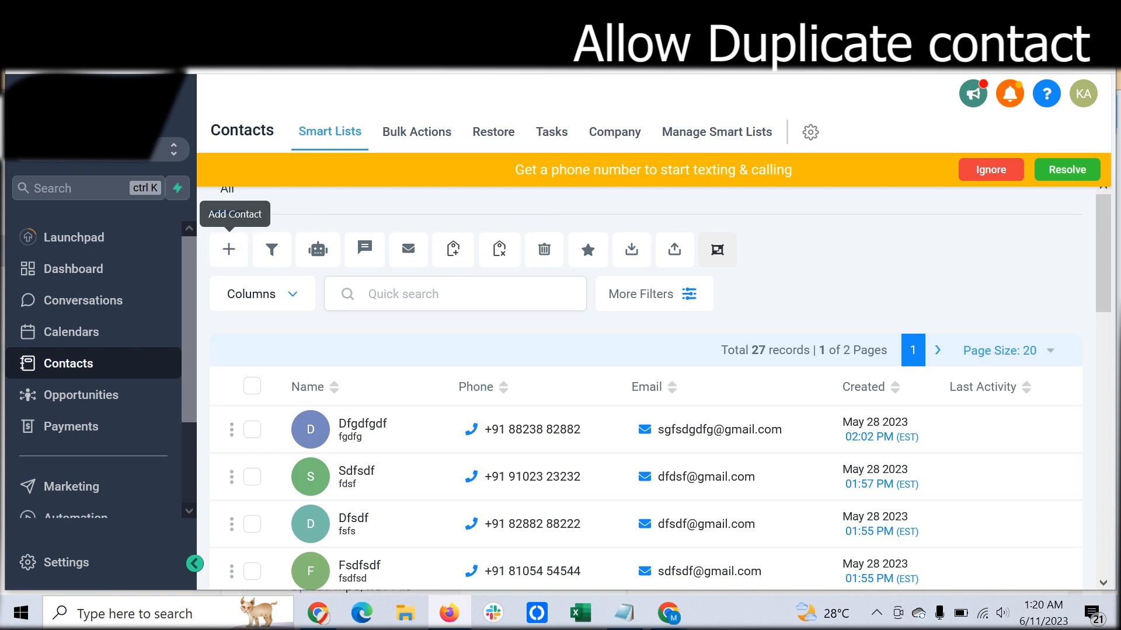
- Add a new contact that reuses the first listed contact's email with a different first and last name
{"action": "left_click", "coordinate": [229, 250]}
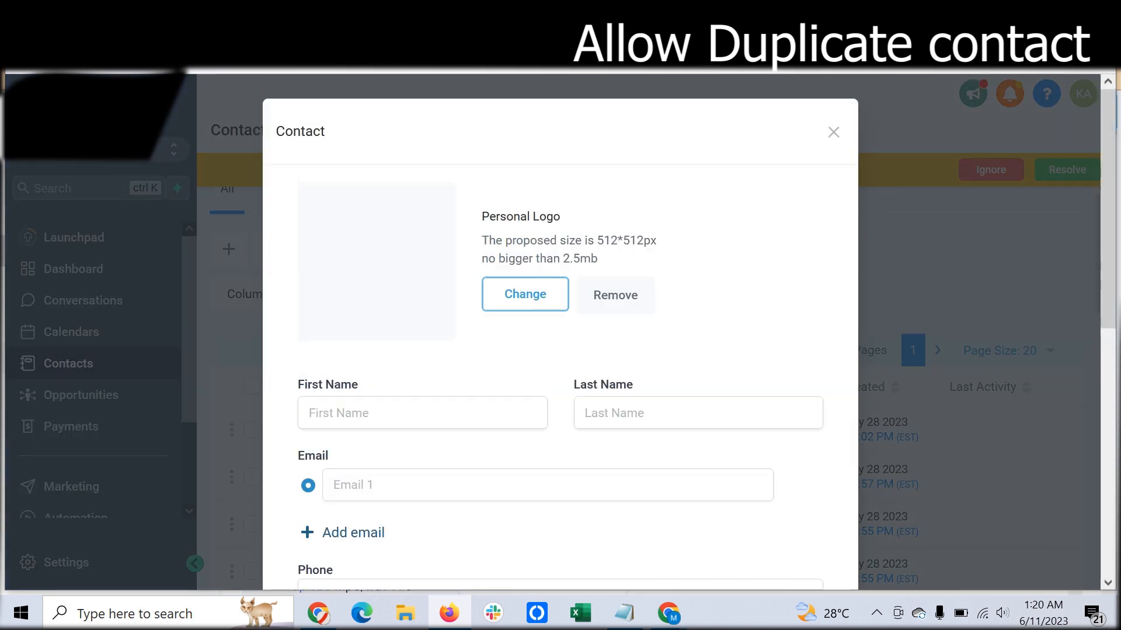
{"action": "left_click", "coordinate": [373, 485]}
{"action": "key", "text": "ctrl+v"}
{"action": "left_click", "coordinate": [422, 413]}
{"action": "type", "text": "dgdsg"}
{"action": "key", "text": "Tab"}
{"action": "type", "text": "fgdsfg"}
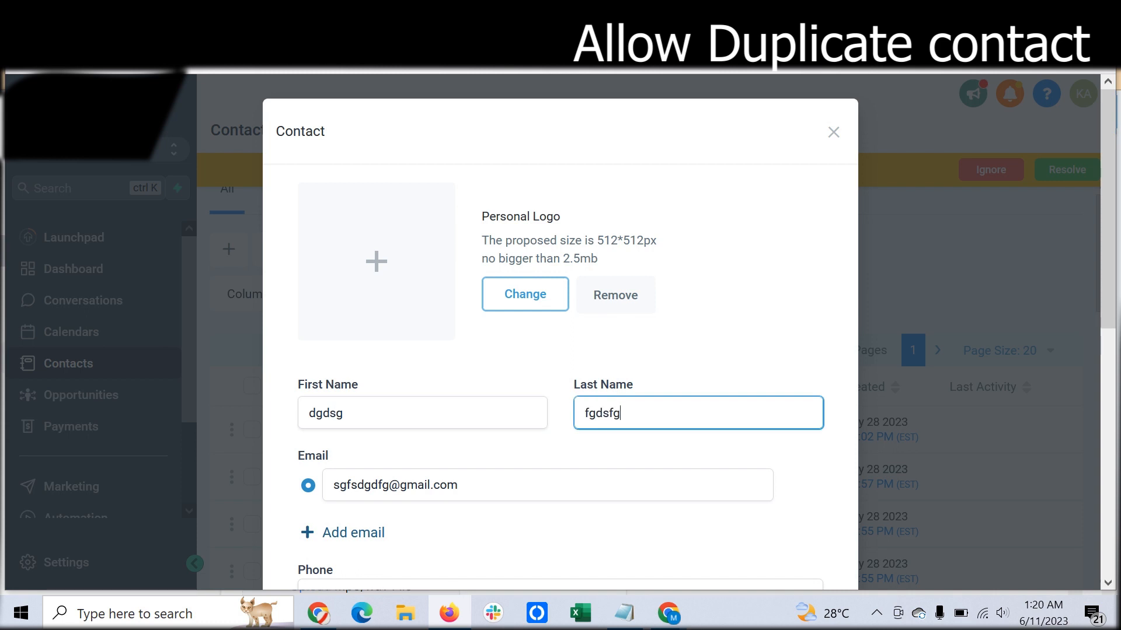
{"action": "scroll", "coordinate": [560, 332], "scroll_direction": "down", "scroll_amount": 8}
{"action": "left_click", "coordinate": [788, 518]}
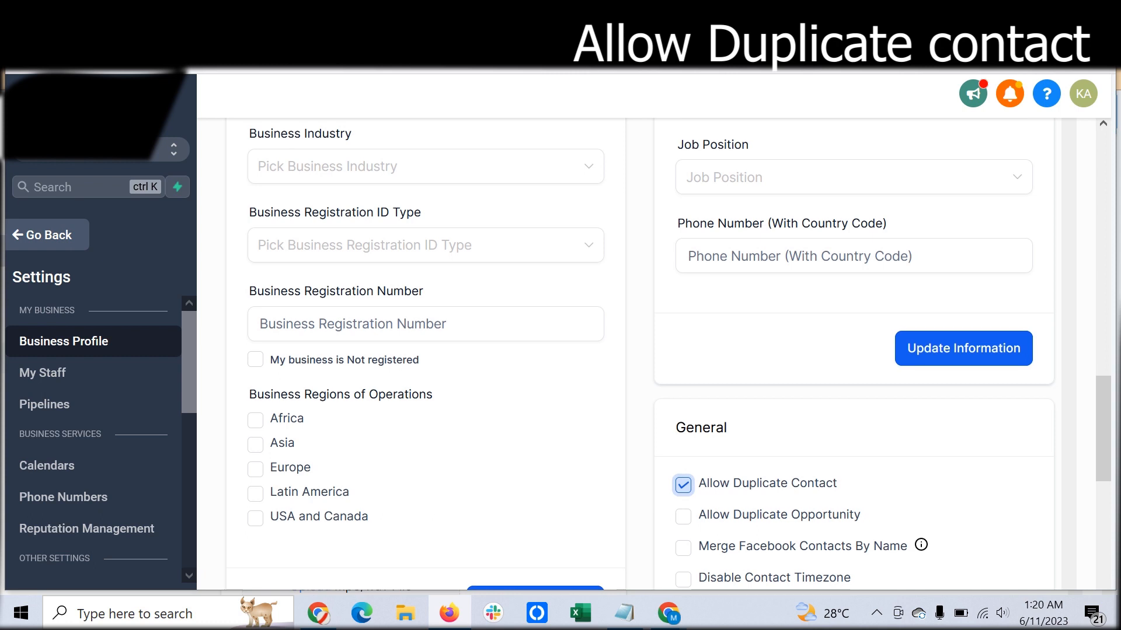
- Enable Allow Duplicate Opportunity in the General section of the Business Profile settings
{"action": "scroll", "coordinate": [642, 350], "scroll_direction": "down", "scroll_amount": 3}
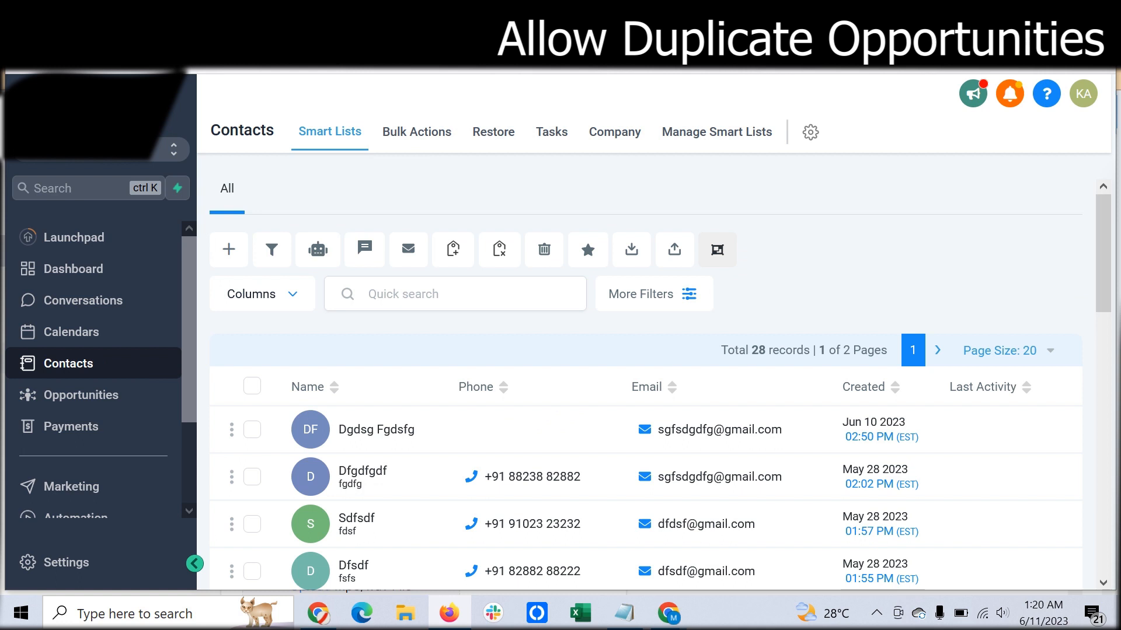
{"action": "scroll", "coordinate": [646, 384], "scroll_direction": "down", "scroll_amount": 3}
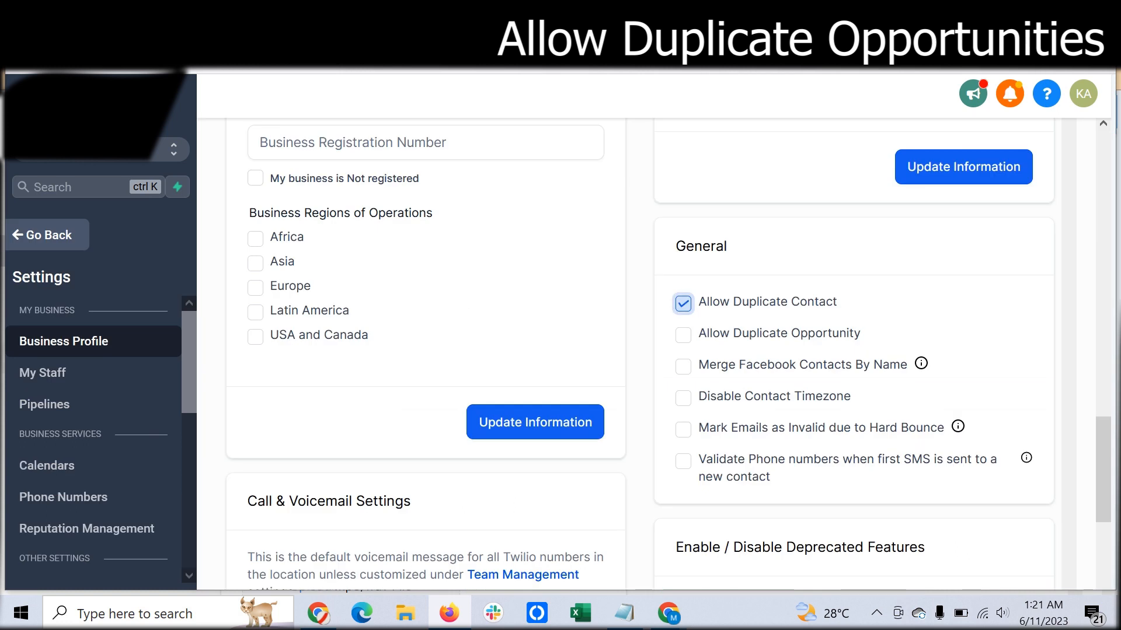
{"action": "left_click", "coordinate": [683, 333]}
{"action": "scroll", "coordinate": [683, 333], "scroll_direction": "down", "scroll_amount": 3}
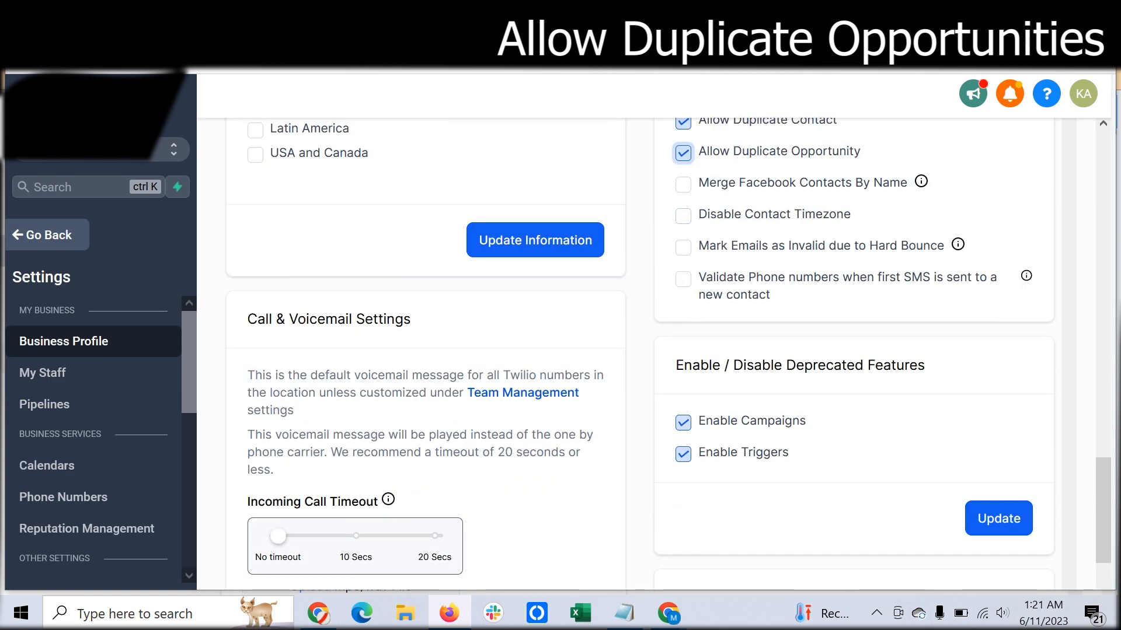
{"action": "scroll", "coordinate": [669, 354], "scroll_direction": "up", "scroll_amount": 1}
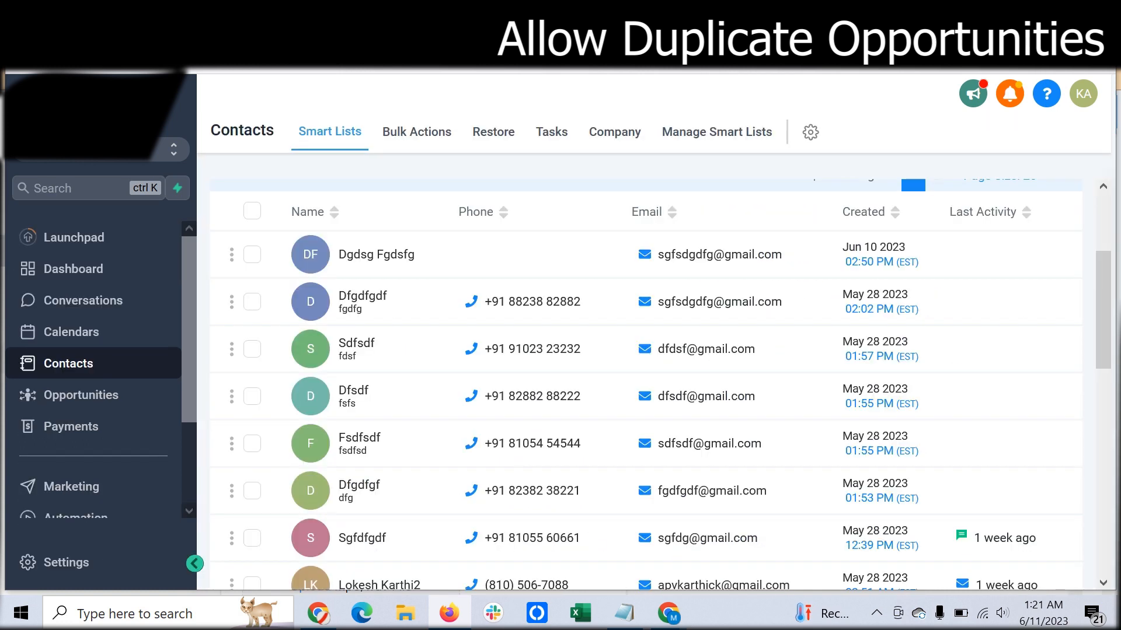
- Search the contact list for the person with the Intro Scheduled opportunity in Sales 2 Pipeline and open that contact's details
{"action": "scroll", "coordinate": [659, 385], "scroll_direction": "down", "scroll_amount": 6}
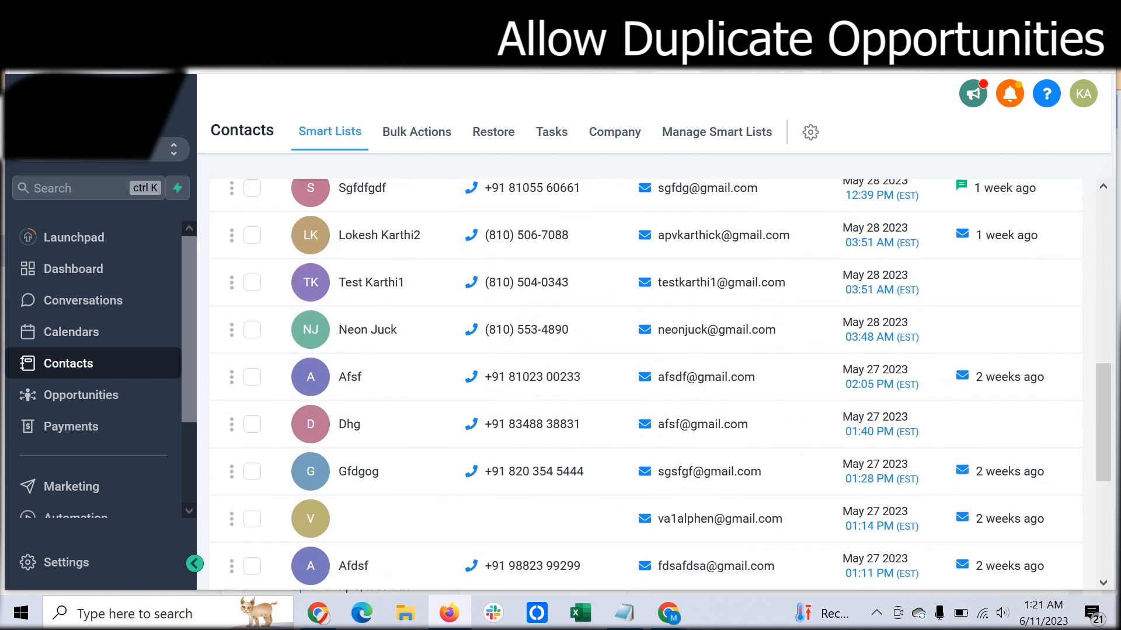
{"action": "scroll", "coordinate": [659, 385], "scroll_direction": "down", "scroll_amount": 3}
{"action": "scroll", "coordinate": [660, 385], "scroll_direction": "up", "scroll_amount": 4}
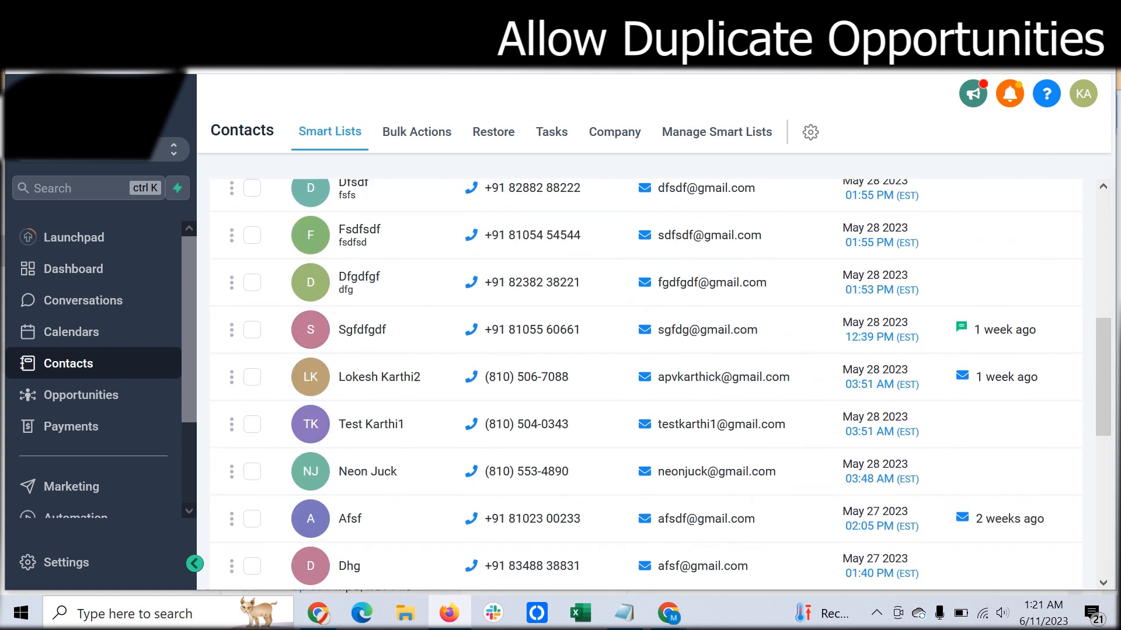
{"action": "scroll", "coordinate": [659, 385], "scroll_direction": "up", "scroll_amount": 7}
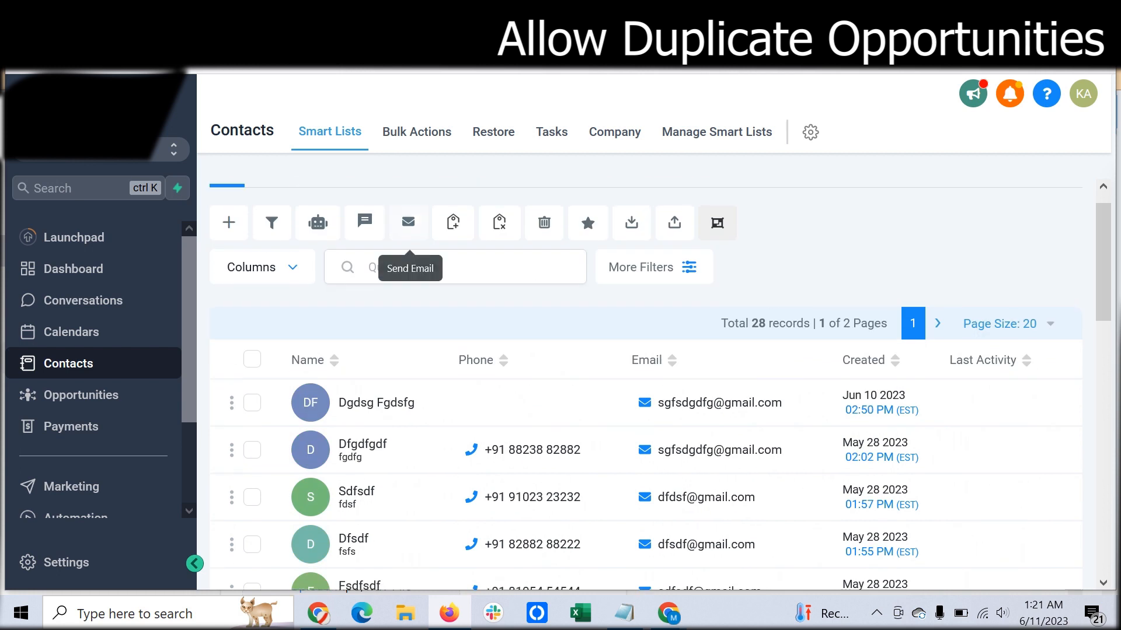
{"action": "left_click", "coordinate": [410, 267]}
{"action": "type", "text": "jh"}
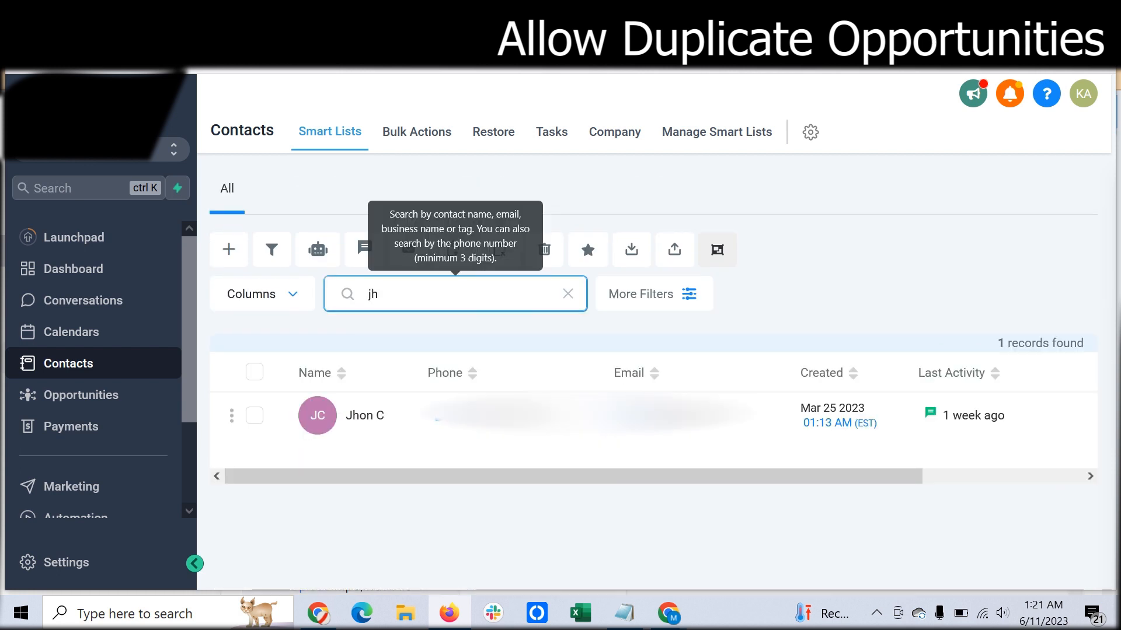
{"action": "left_click", "coordinate": [365, 416]}
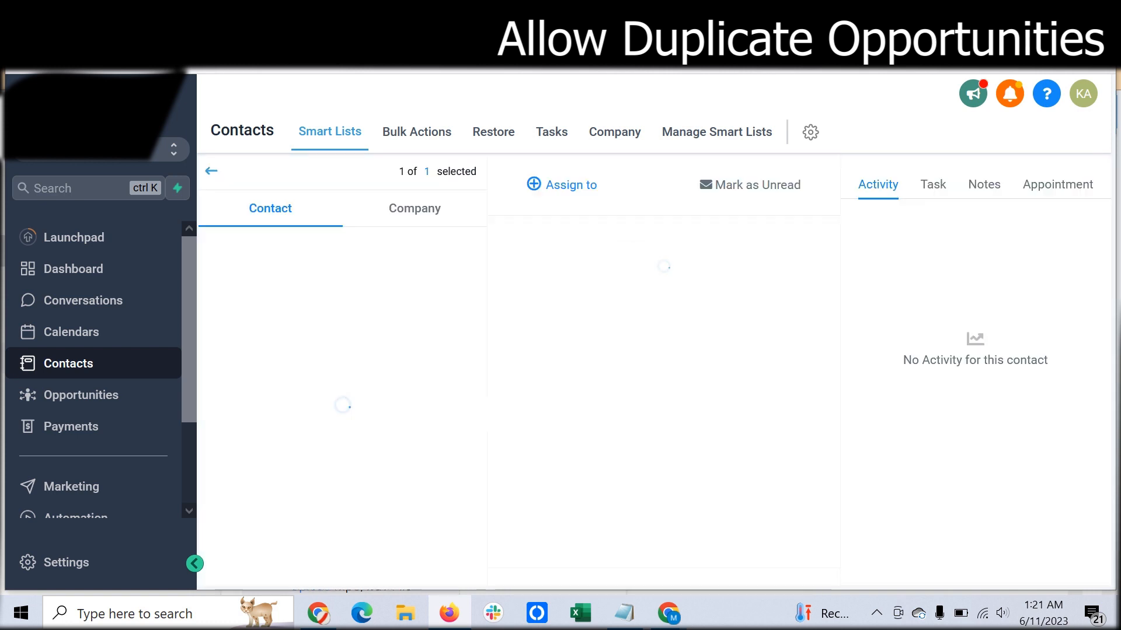
- Start another opportunity for this contact, with Sales 2 Pipeline as the pipeline and Intro Scheduled as the stage
{"action": "scroll", "coordinate": [334, 409], "scroll_direction": "down", "scroll_amount": 10}
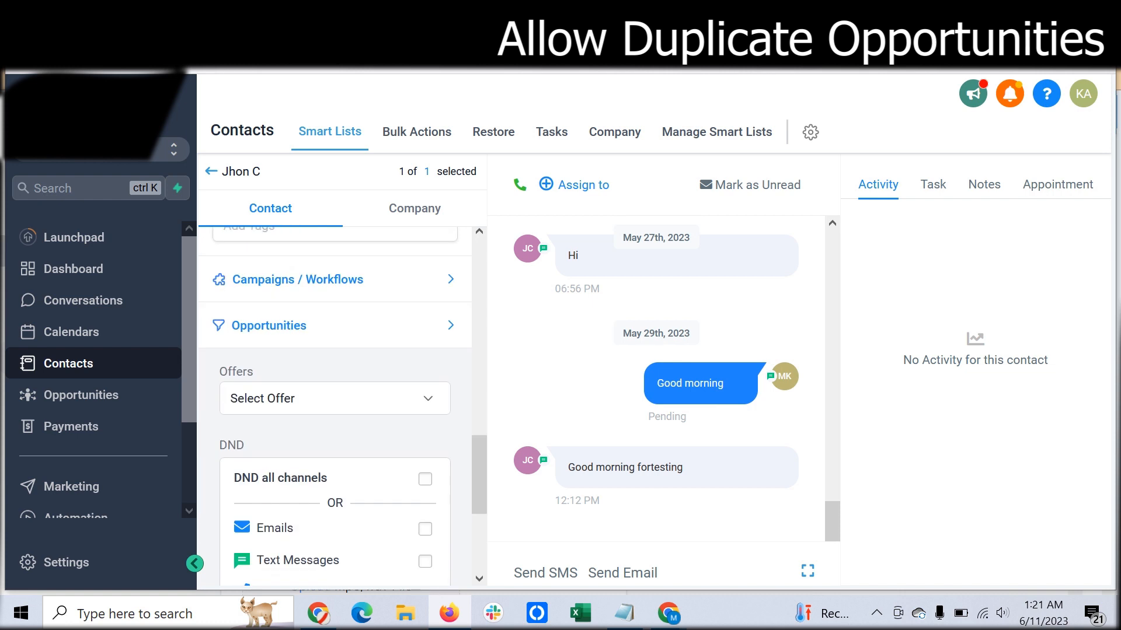
{"action": "left_click", "coordinate": [450, 326]}
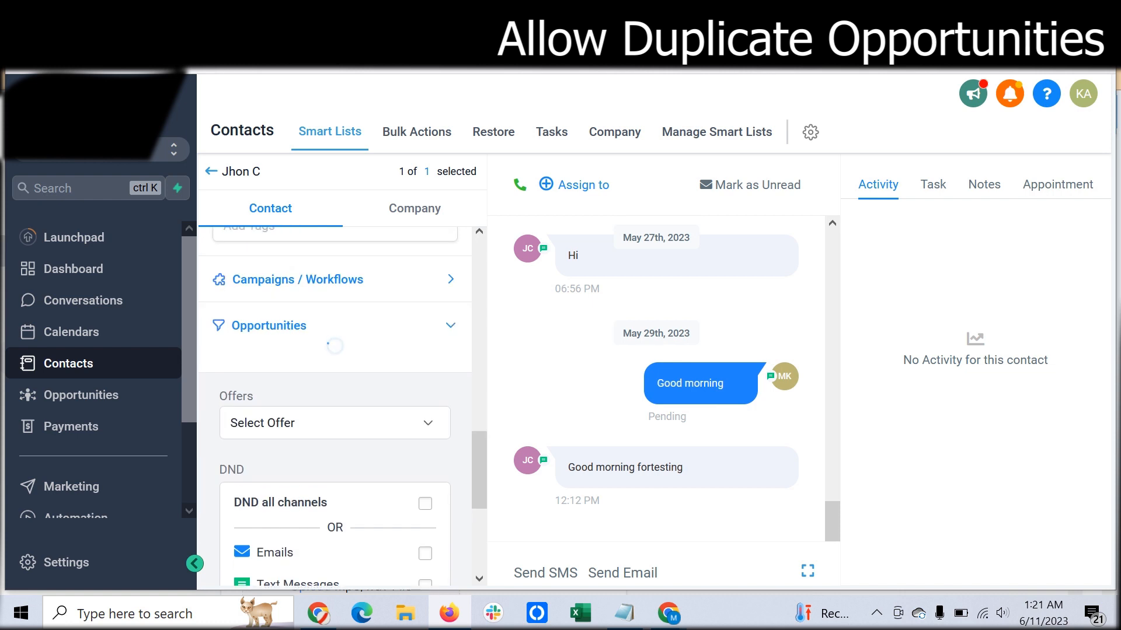
{"action": "left_click", "coordinate": [235, 386]}
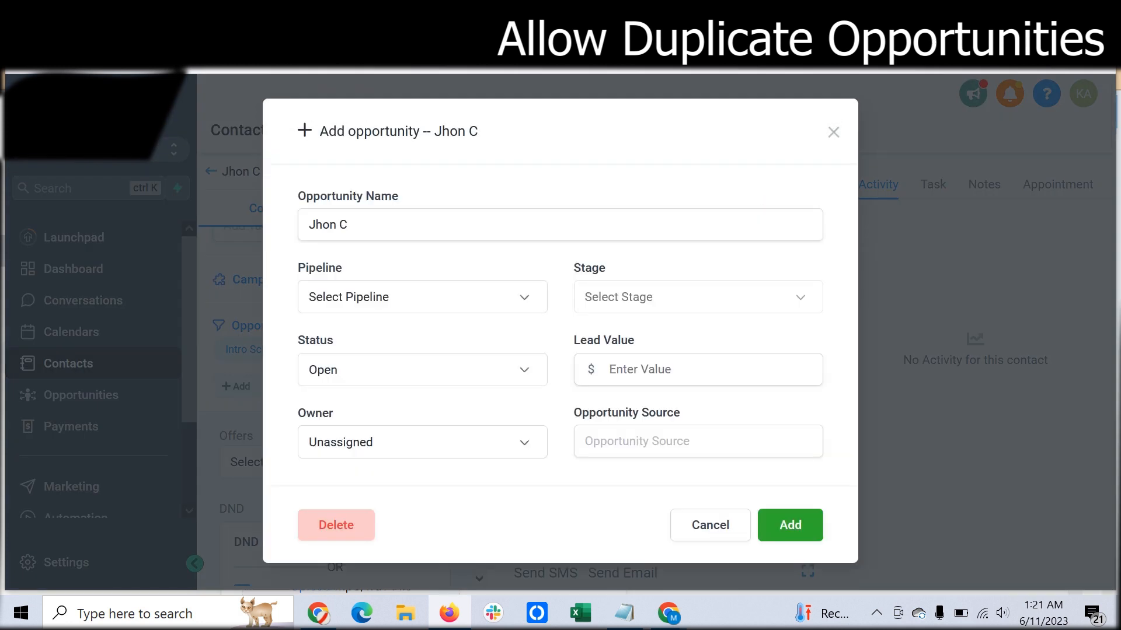
{"action": "left_click", "coordinate": [422, 297]}
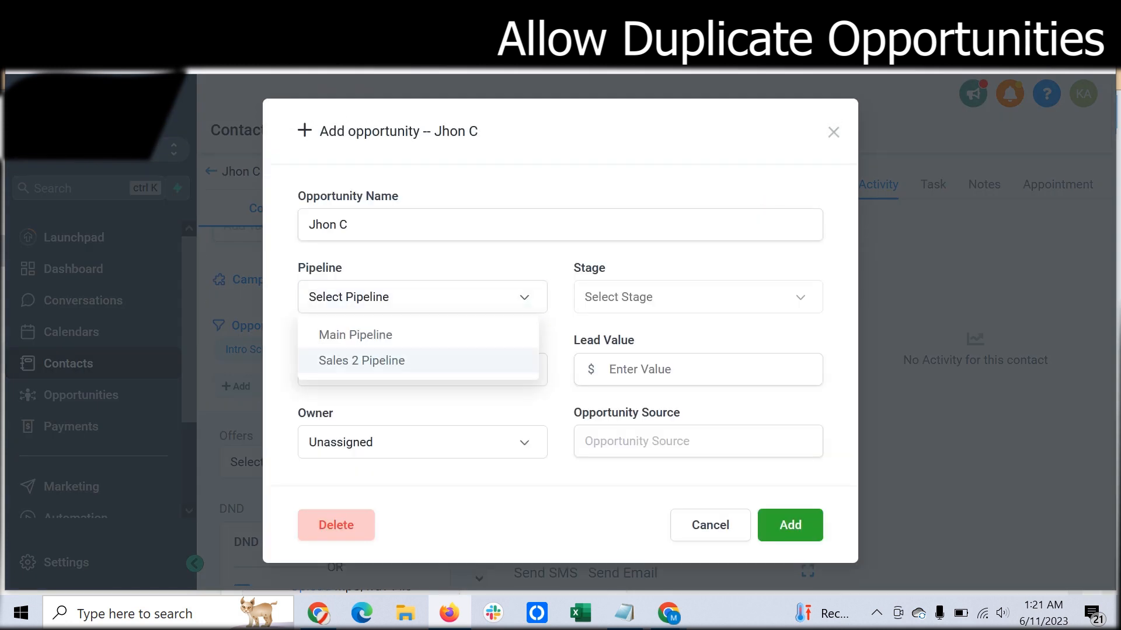
{"action": "left_click", "coordinate": [358, 360]}
{"action": "left_click", "coordinate": [698, 297]}
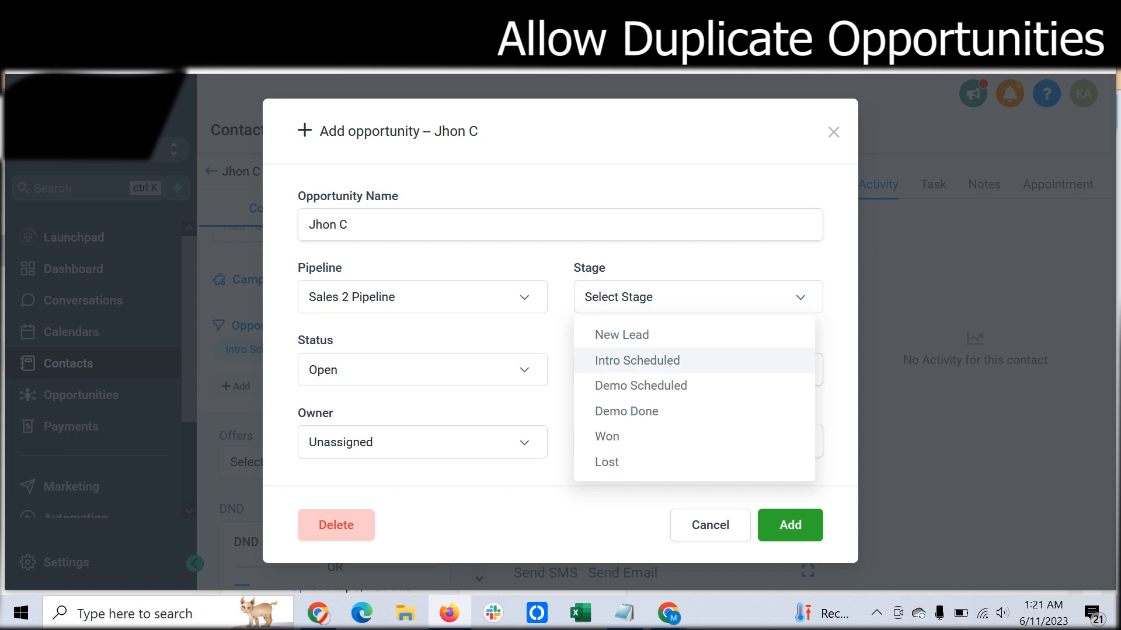
{"action": "left_click", "coordinate": [637, 360]}
- Set the opportunity's lead value to $600 and its source to organic, and add it
{"action": "left_click", "coordinate": [642, 369]}
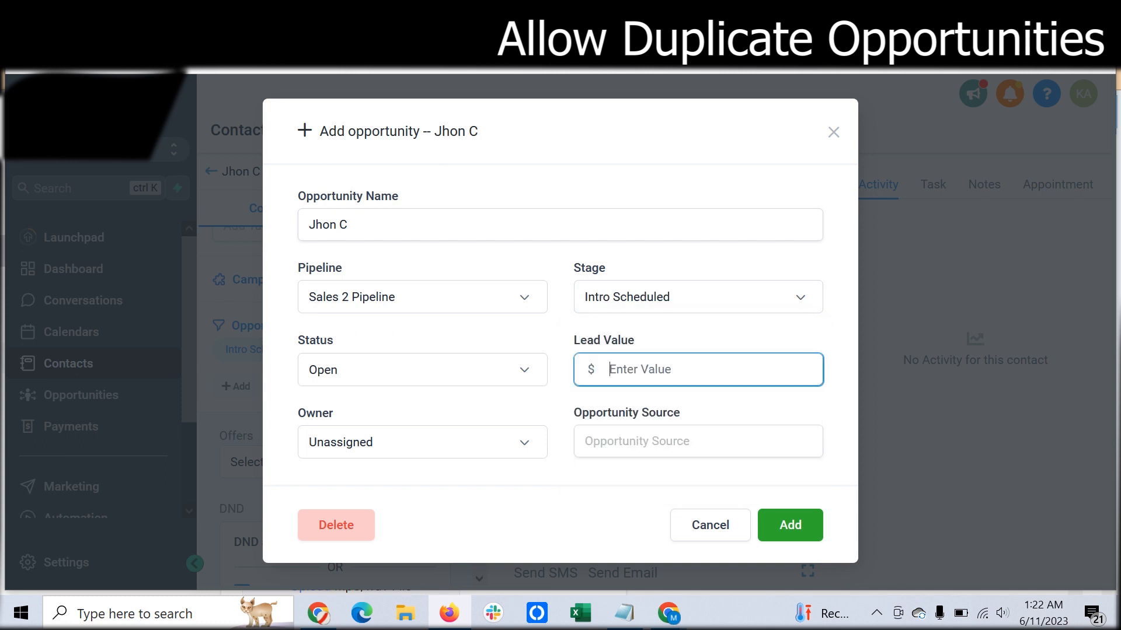
{"action": "type", "text": "600"}
{"action": "key", "text": "Tab"}
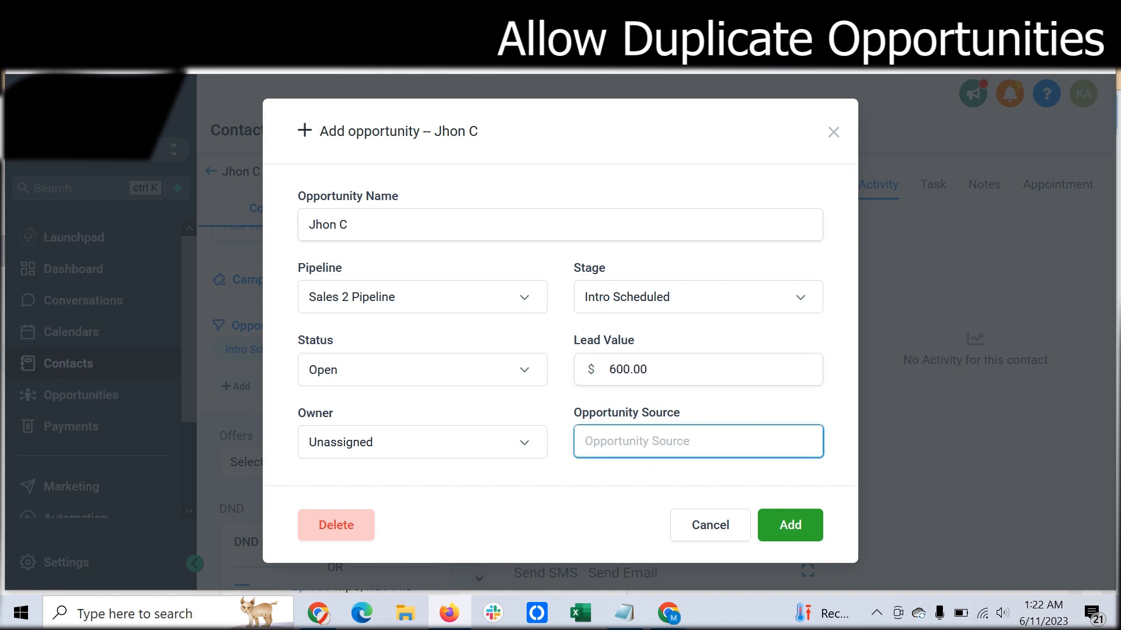
{"action": "type", "text": "organic"}
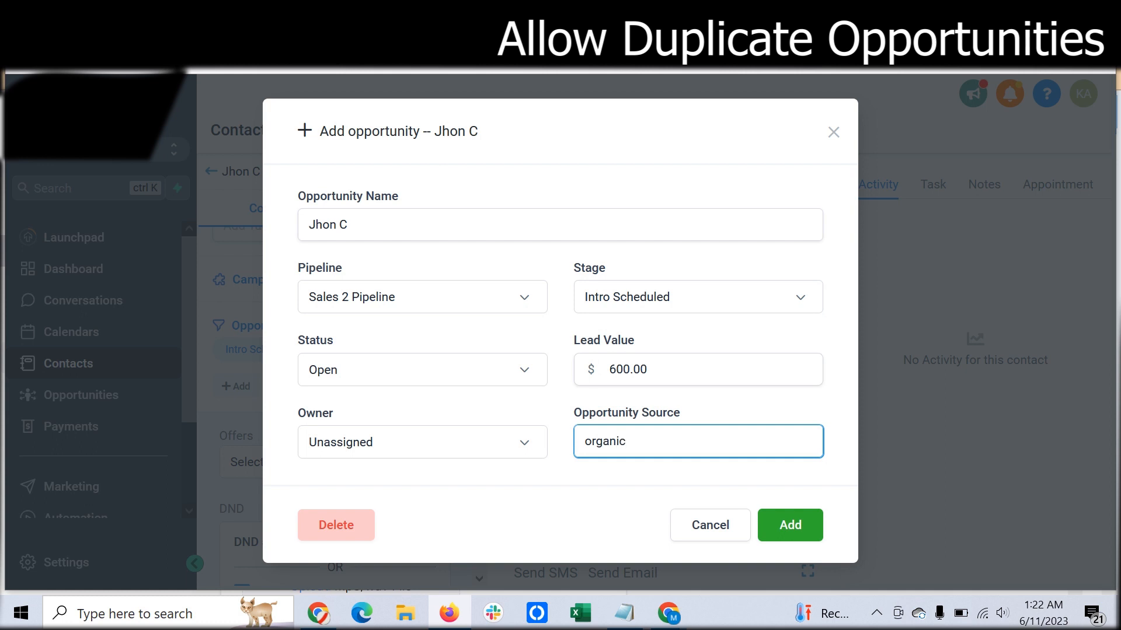
{"action": "key", "text": "Return"}
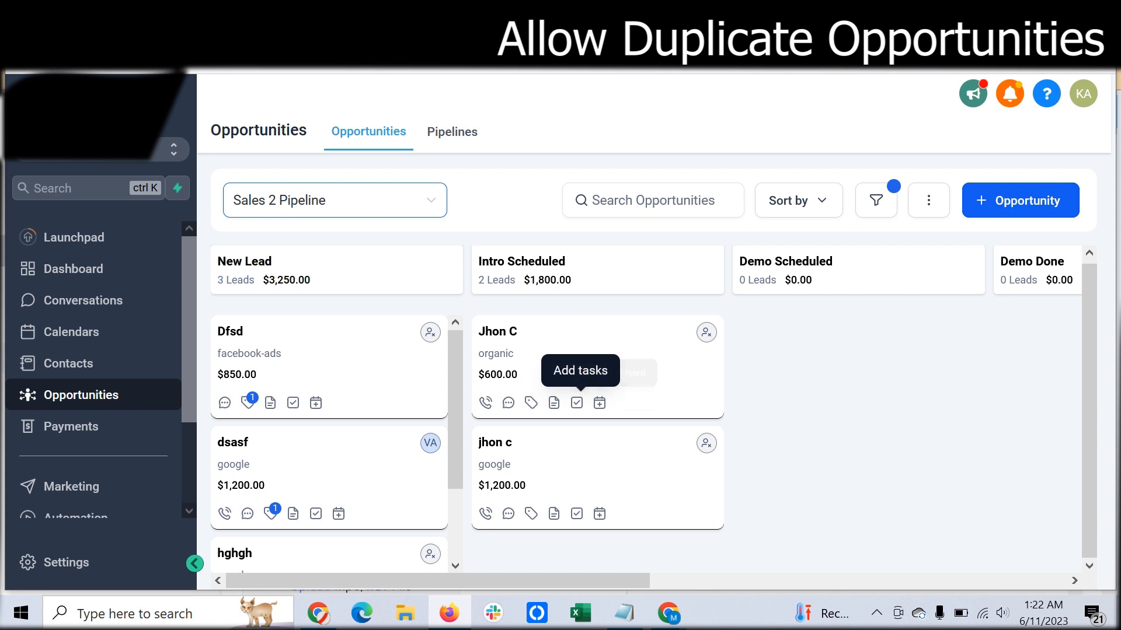
- Add the note "deal done on :06/11/2023" to the $600 organic opportunity in Intro Scheduled, copying its text before creating it
{"action": "left_click", "coordinate": [554, 403]}
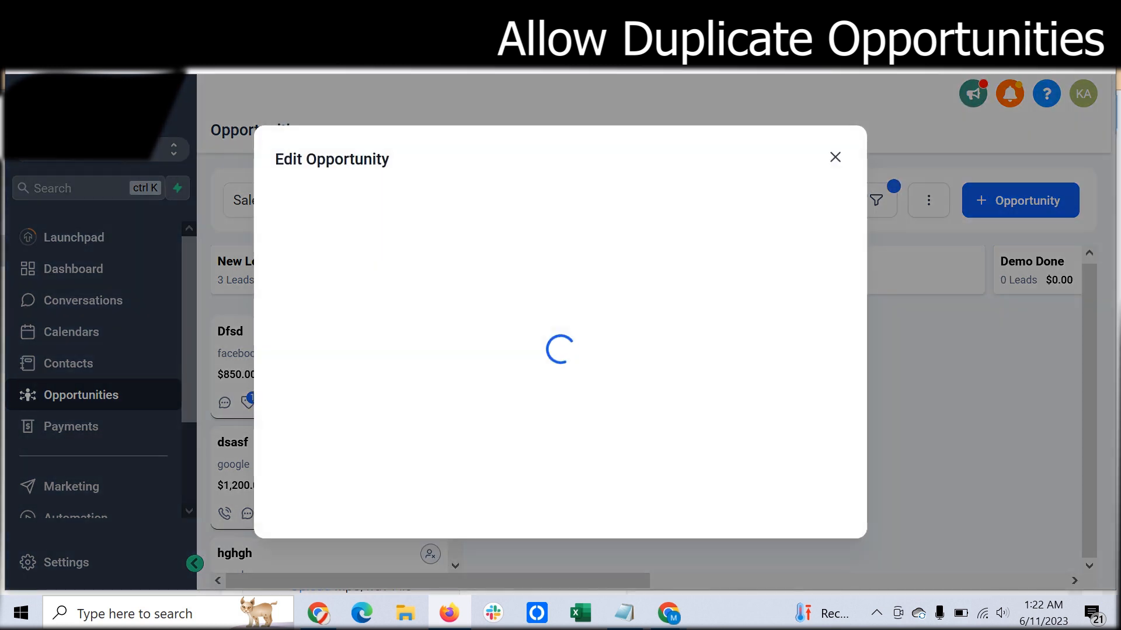
{"action": "left_click", "coordinate": [560, 364]}
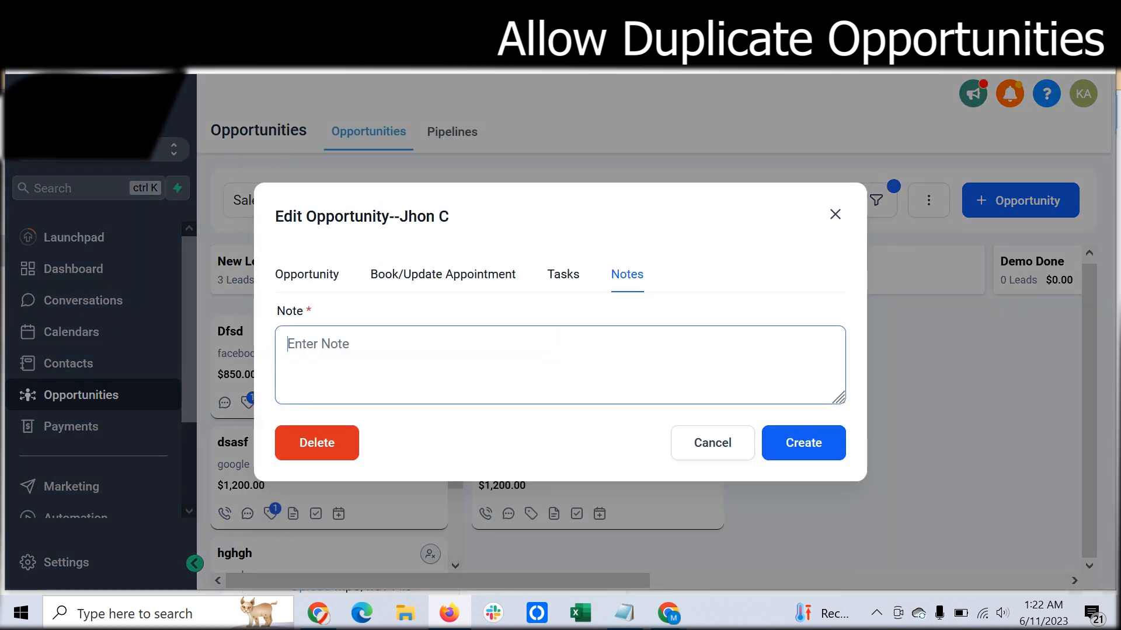
{"action": "type", "text": "deal do"}
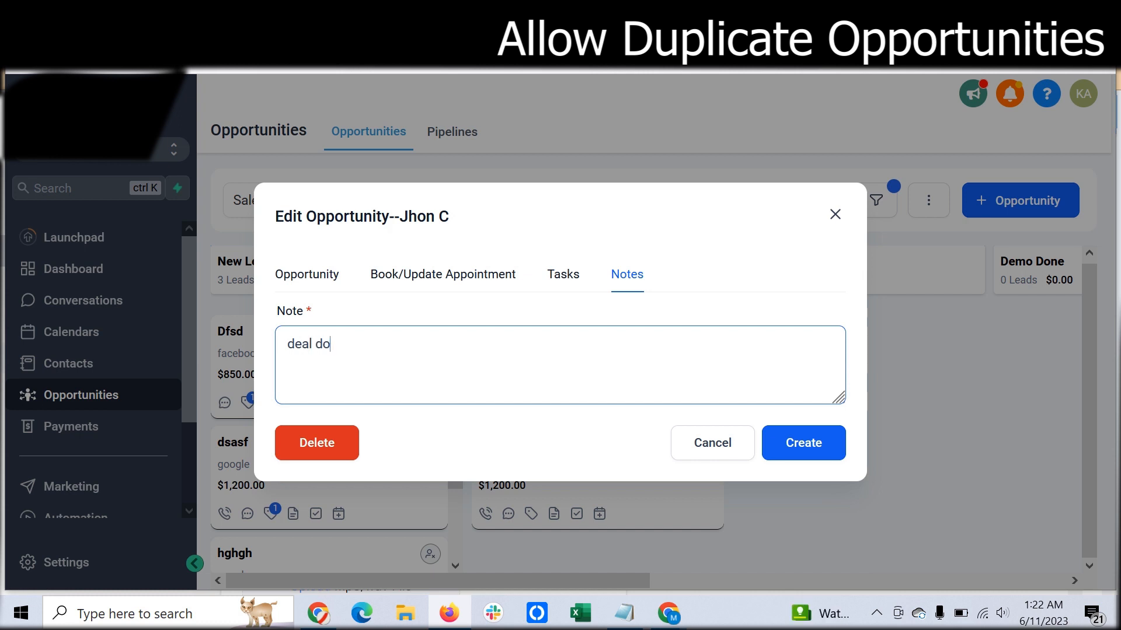
{"action": "type", "text": "ne on :06/11/2023"}
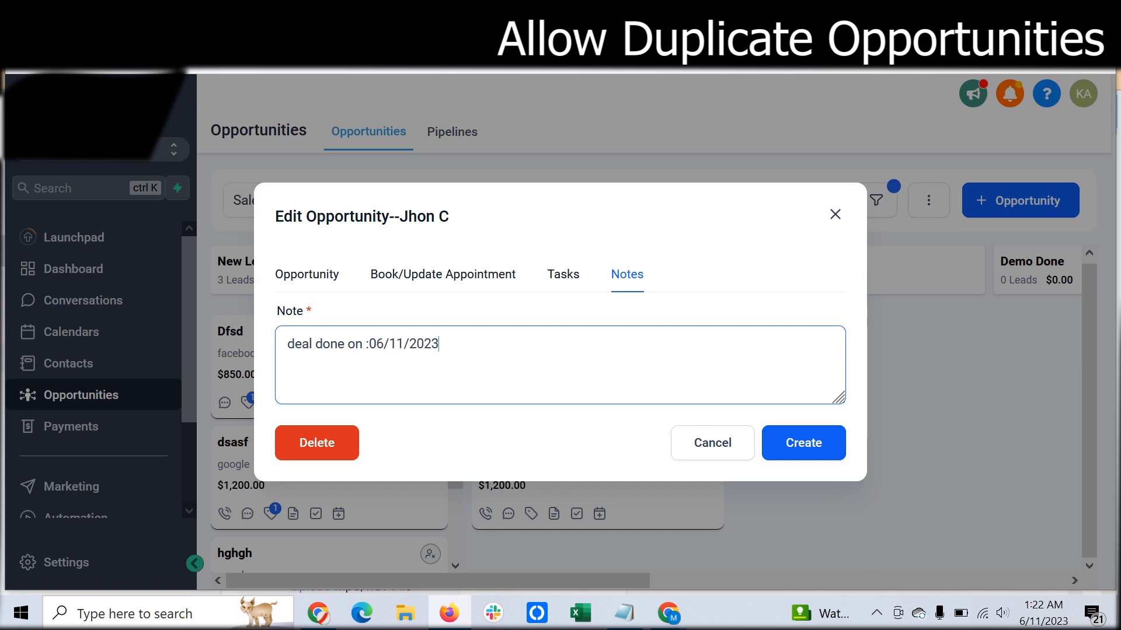
{"action": "left_click_drag", "start_coordinate": [439, 344], "coordinate": [287, 345]}
{"action": "key", "text": "ctrl+c"}
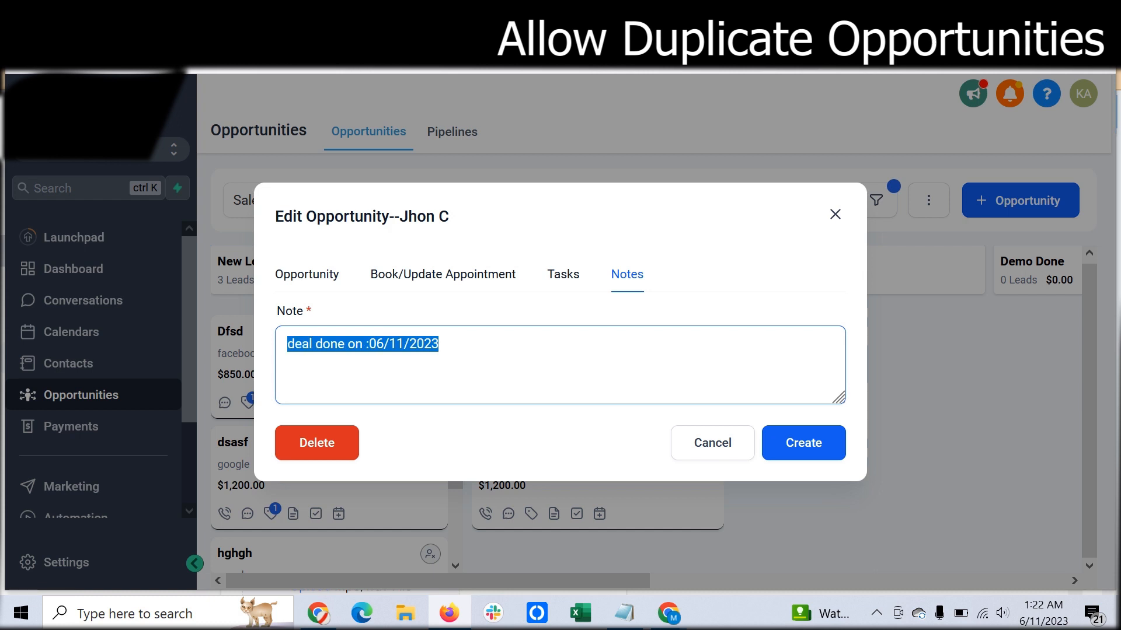
{"action": "left_click", "coordinate": [804, 442]}
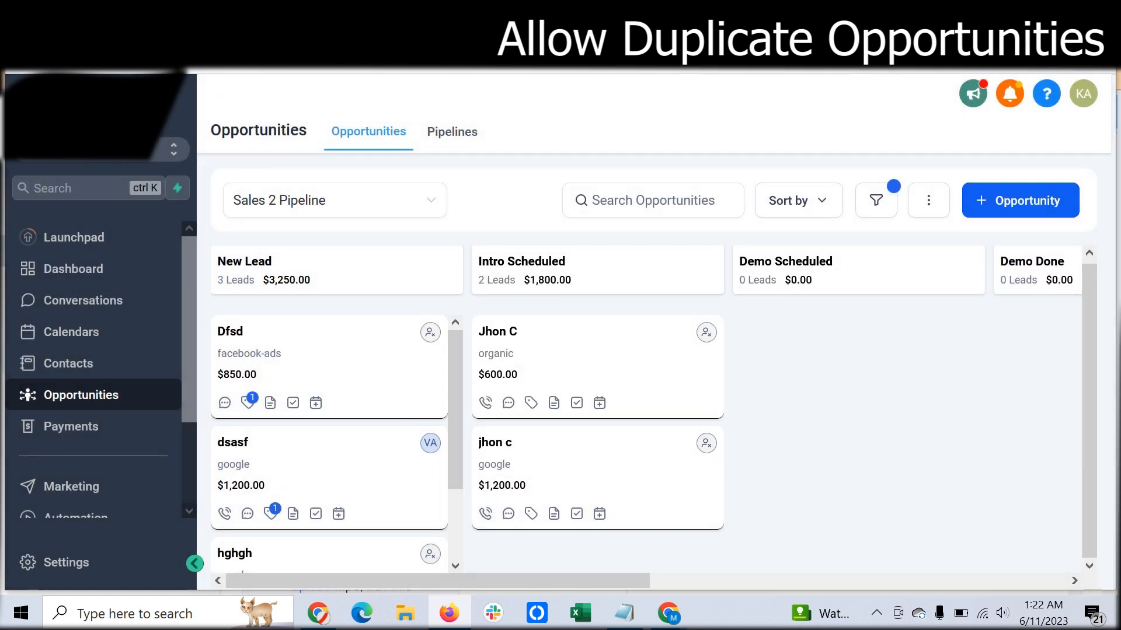
- Paste the copied note into the $1,200 google opportunity in Intro Scheduled, change the note's date, and create it
{"action": "left_click", "coordinate": [554, 514]}
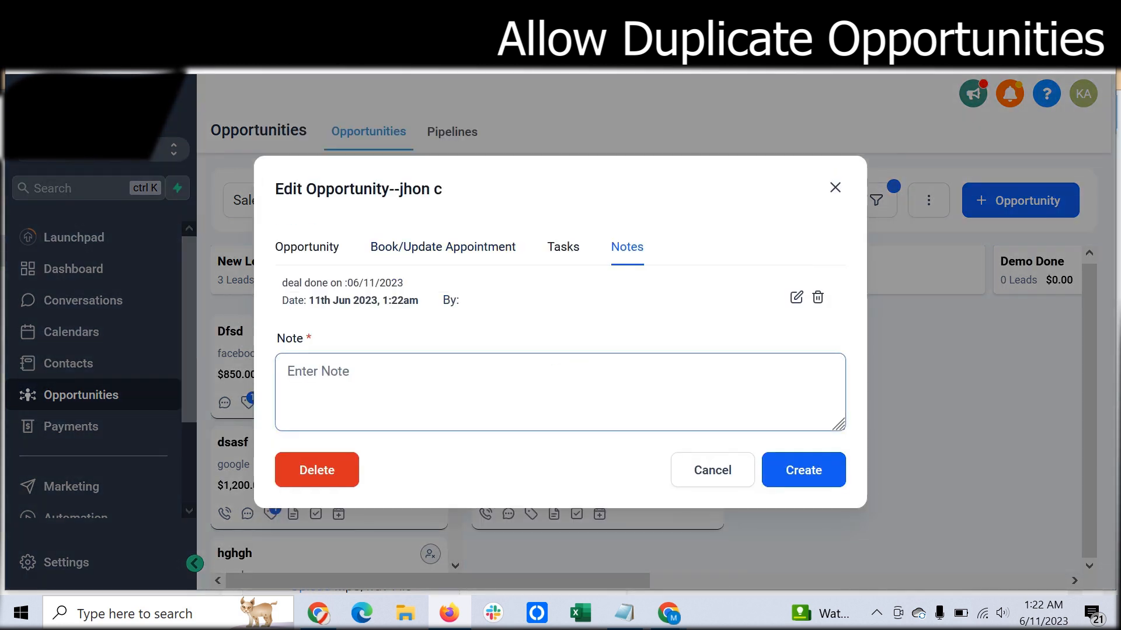
{"action": "key", "text": "ctrl+v"}
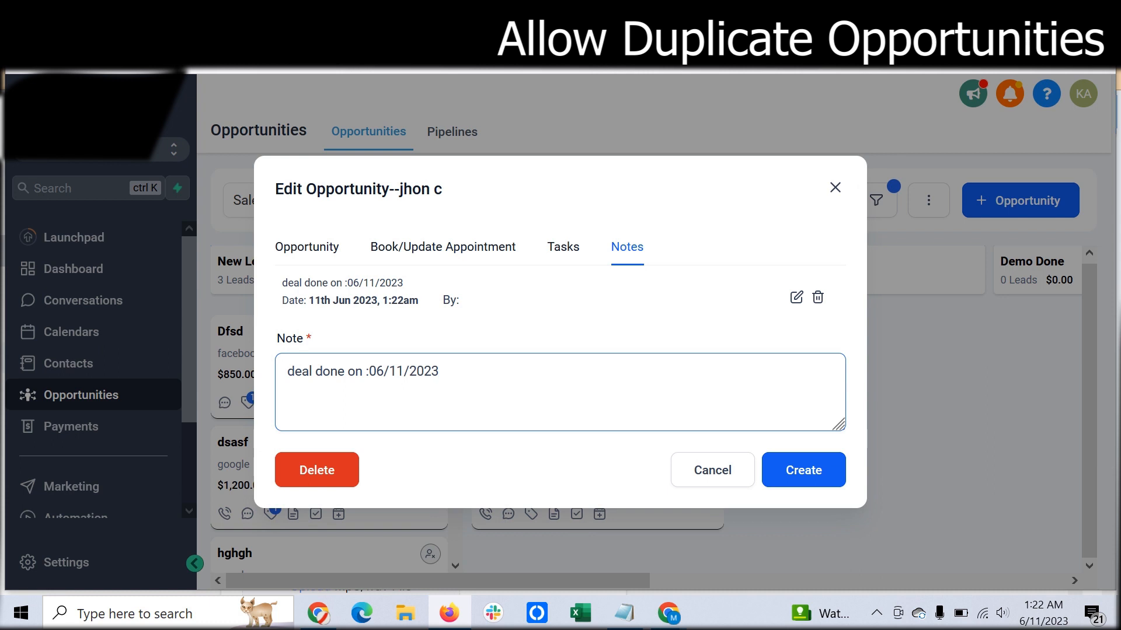
{"action": "left_click_drag", "start_coordinate": [404, 372], "coordinate": [375, 372]}
{"action": "type", "text": "3"}
{"action": "left_click_drag", "start_coordinate": [397, 372], "coordinate": [404, 372]}
{"action": "type", "text": "7"}
{"action": "left_click", "coordinate": [803, 470]}
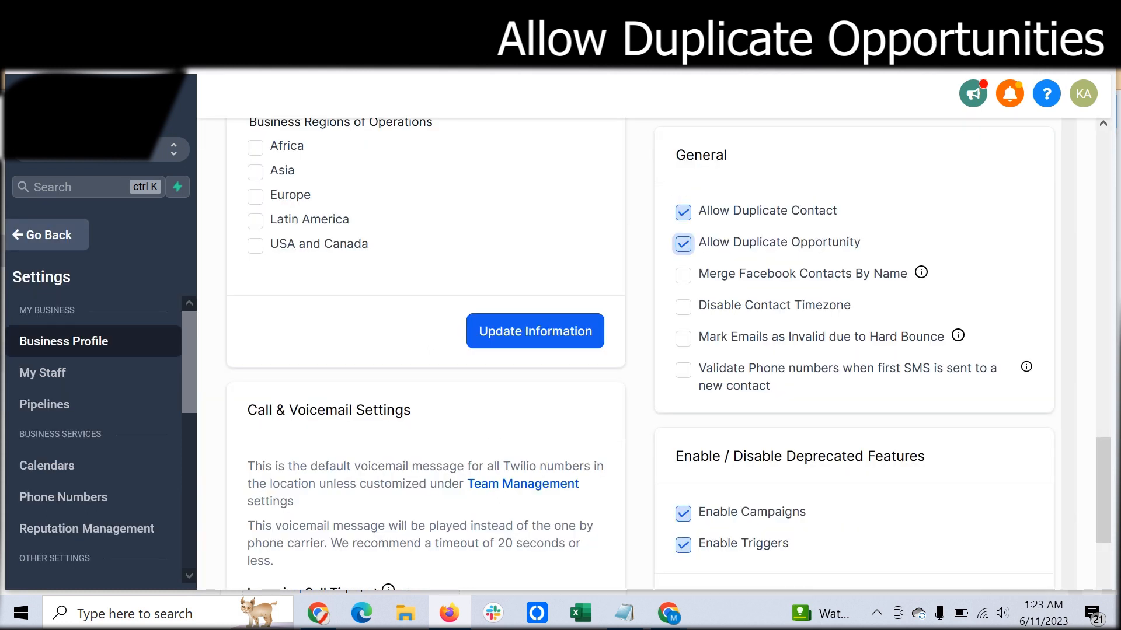
- Disable Allow Duplicate Contact and Allow Duplicate Opportunity in the General section of the Business Profile settings
{"action": "scroll", "coordinate": [646, 354], "scroll_direction": "down", "scroll_amount": 2}
{"action": "scroll", "coordinate": [646, 354], "scroll_direction": "up", "scroll_amount": 3}
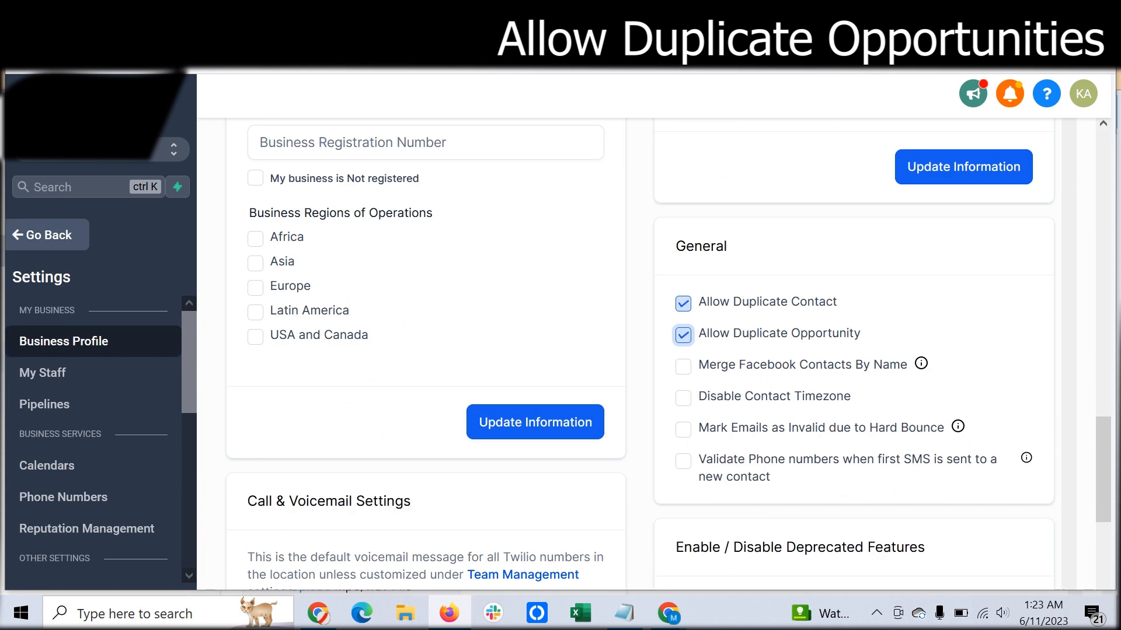
{"action": "left_click", "coordinate": [683, 303]}
{"action": "left_click", "coordinate": [683, 335]}
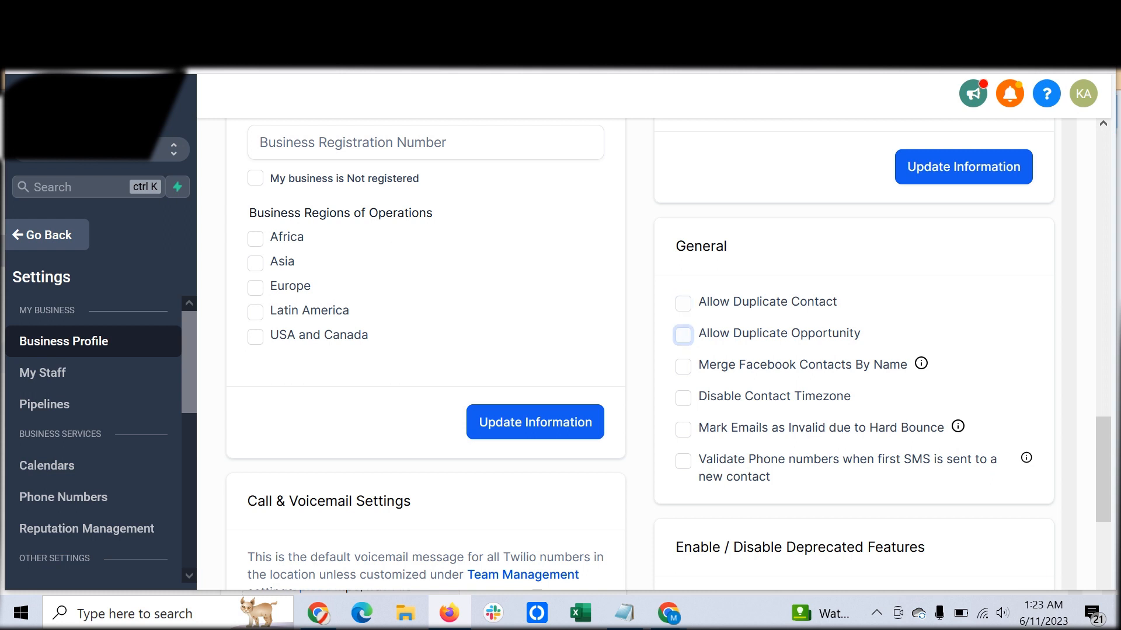
- Try the Disable Contact Timezone option in the General section and turn it off again
{"action": "mouse_move", "coordinate": [921, 363]}
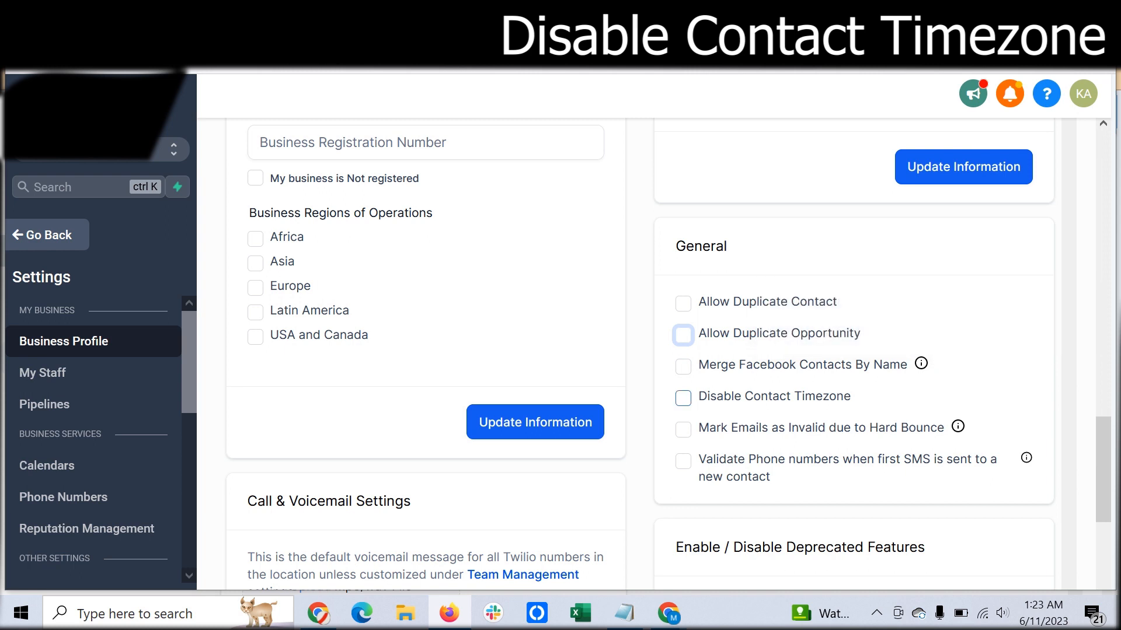
{"action": "left_click", "coordinate": [683, 397]}
{"action": "left_click", "coordinate": [683, 398]}
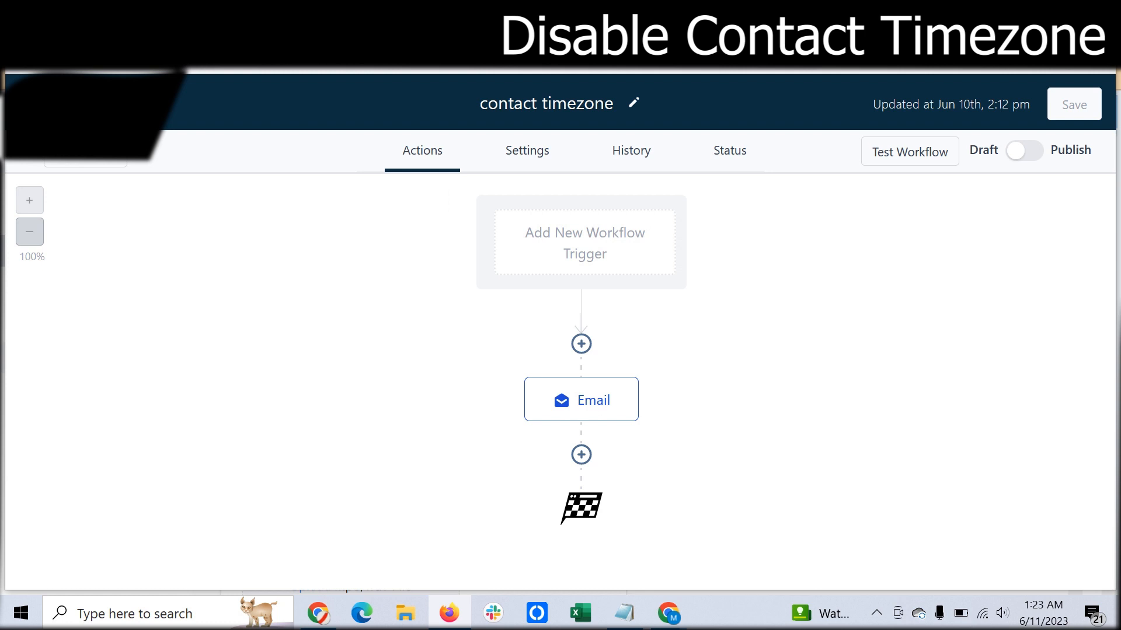
- Add a Form Submitted trigger to the contact timezone workflow and save the workflow
{"action": "type", "text": "form"}
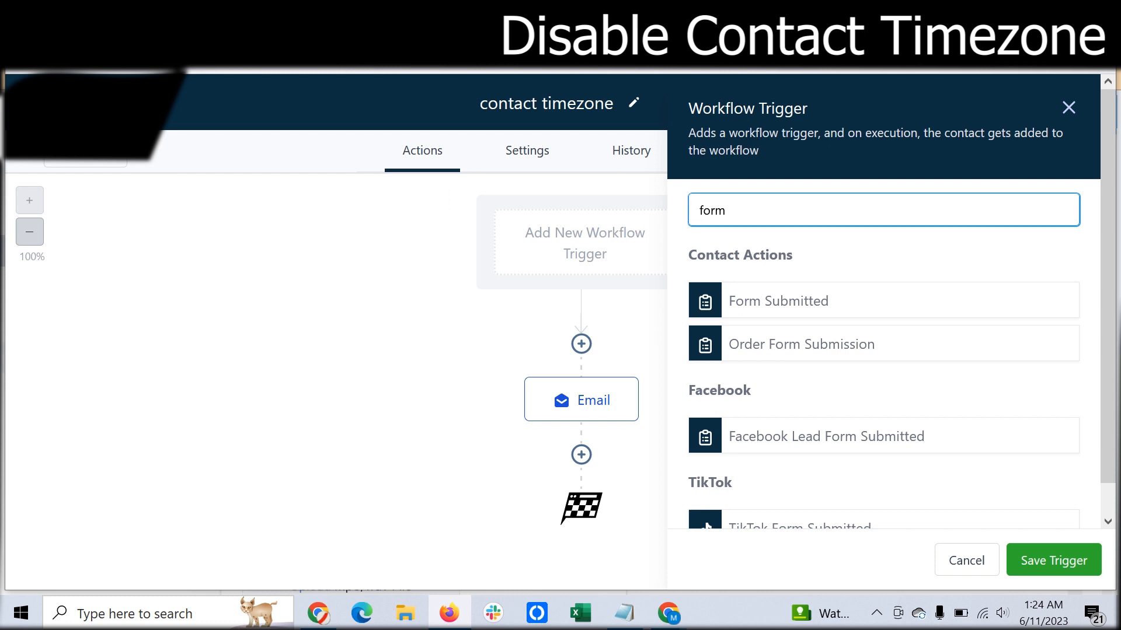
{"action": "left_click", "coordinate": [779, 301]}
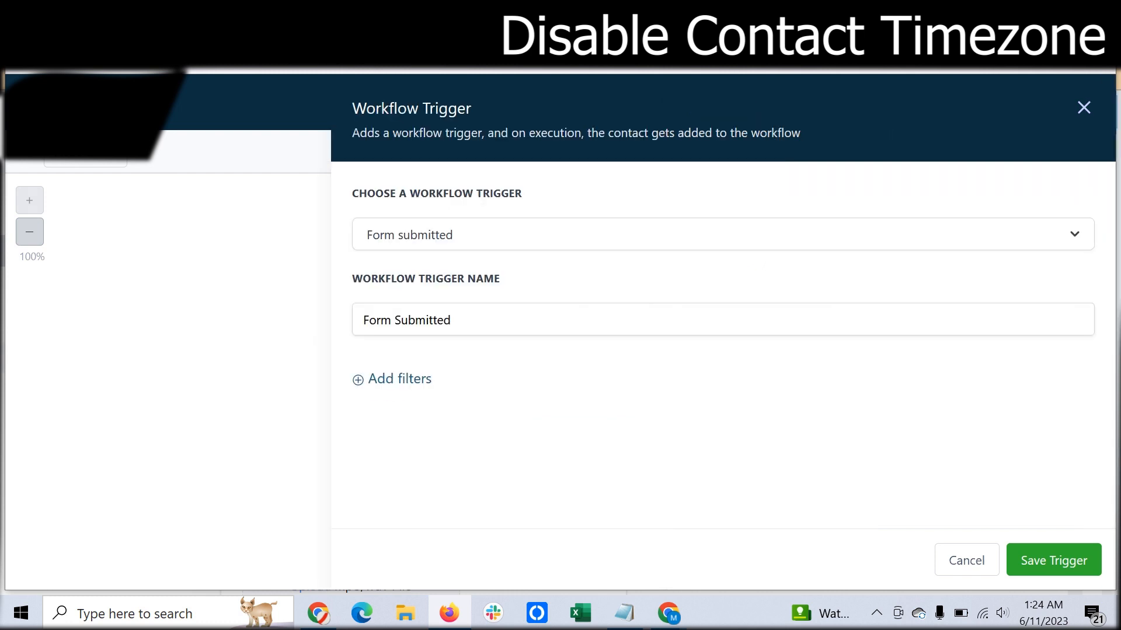
{"action": "left_click", "coordinate": [1054, 561]}
{"action": "left_click", "coordinate": [1053, 91]}
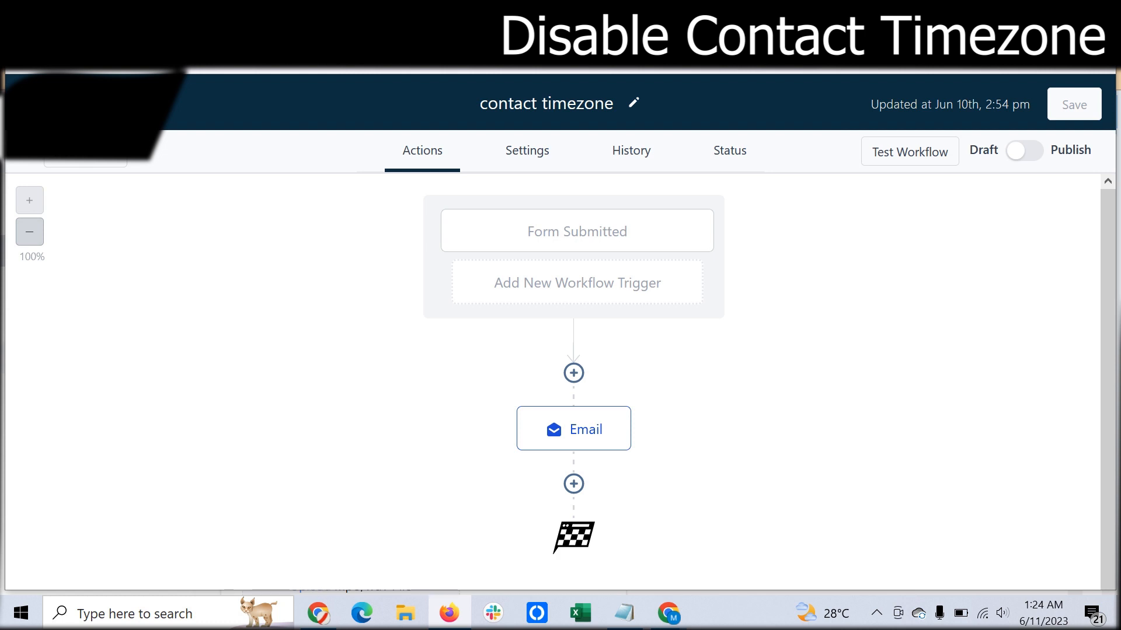
- Review the workflow's Communication Management time window and timezone settings alongside the account's Business Profile settings
{"action": "left_click", "coordinate": [527, 150]}
{"action": "scroll", "coordinate": [553, 383], "scroll_direction": "down", "scroll_amount": 1}
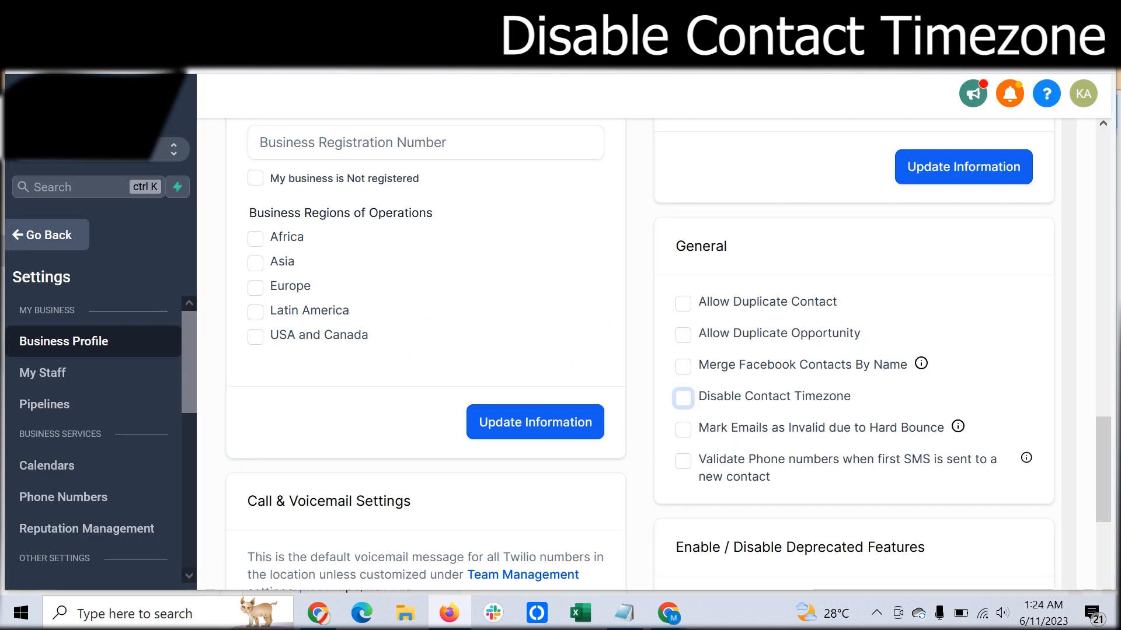
{"action": "scroll", "coordinate": [669, 354], "scroll_direction": "down", "scroll_amount": 2}
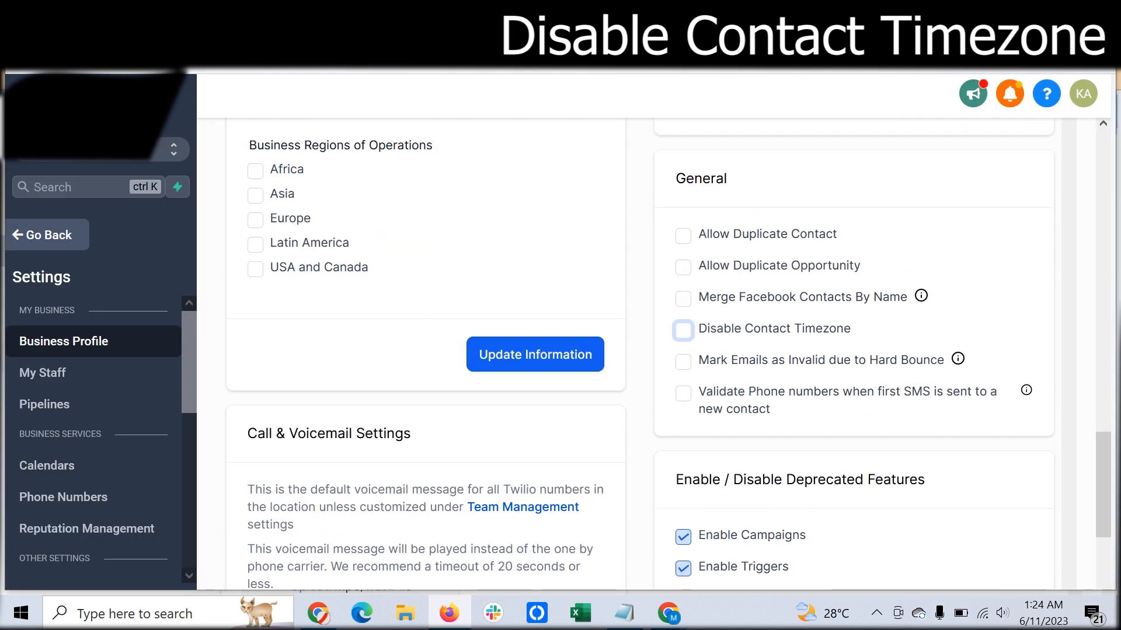
{"action": "scroll", "coordinate": [669, 353], "scroll_direction": "up", "scroll_amount": 8}
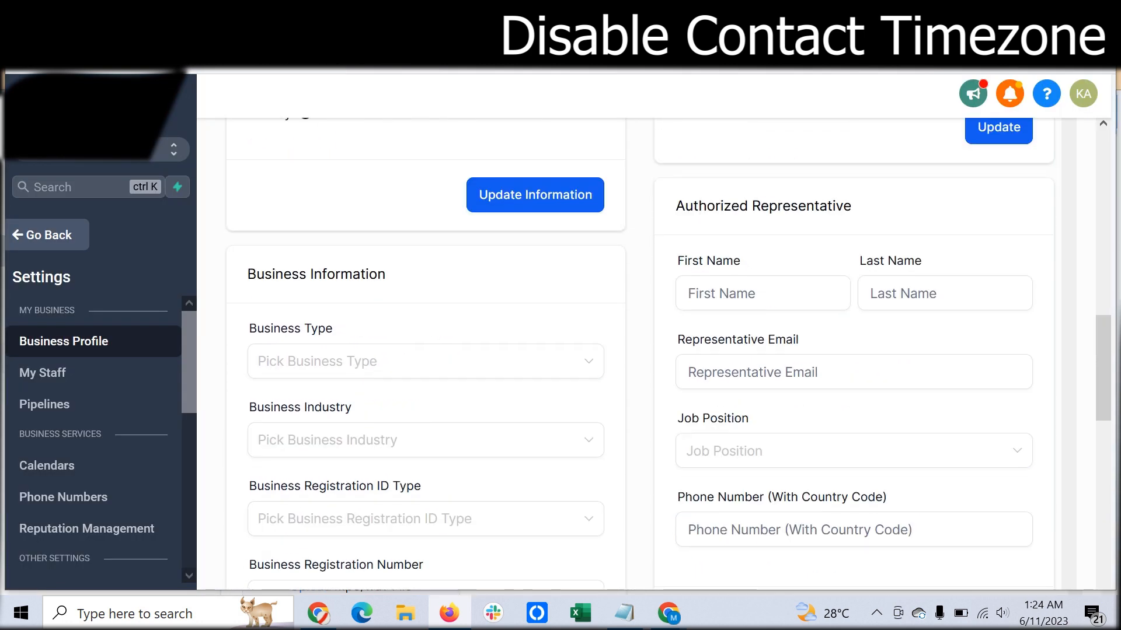
{"action": "scroll", "coordinate": [668, 354], "scroll_direction": "up", "scroll_amount": 5}
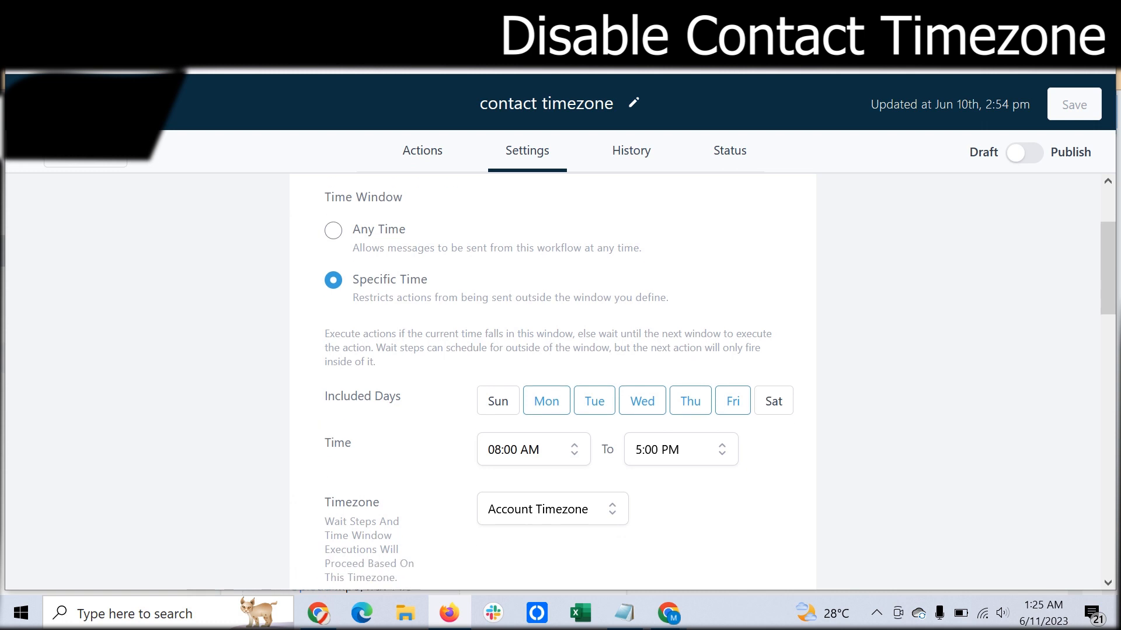
{"action": "scroll", "coordinate": [558, 382], "scroll_direction": "up", "scroll_amount": 2}
{"action": "left_click_drag", "start_coordinate": [324, 292], "coordinate": [538, 292]}
{"action": "scroll", "coordinate": [538, 291], "scroll_direction": "down", "scroll_amount": 3}
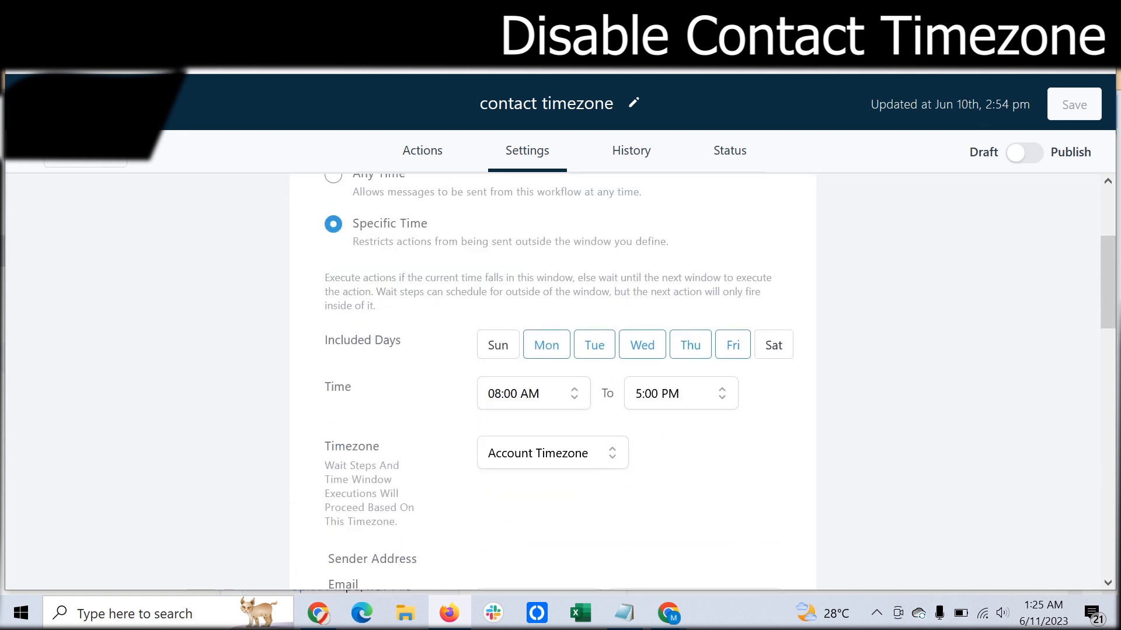
{"action": "scroll", "coordinate": [552, 382], "scroll_direction": "up", "scroll_amount": 3}
{"action": "scroll", "coordinate": [552, 383], "scroll_direction": "down", "scroll_amount": 1}
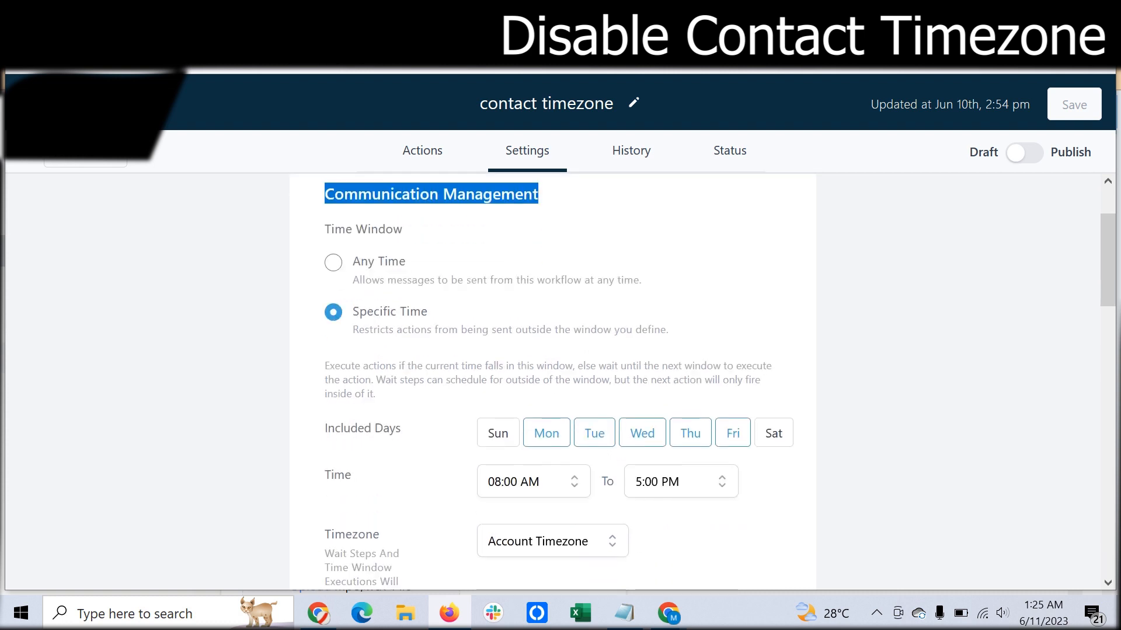
- Try the Any Time window, return to Specific Time, and exclude Tuesday and Wednesday from the included days
{"action": "left_click", "coordinate": [334, 263]}
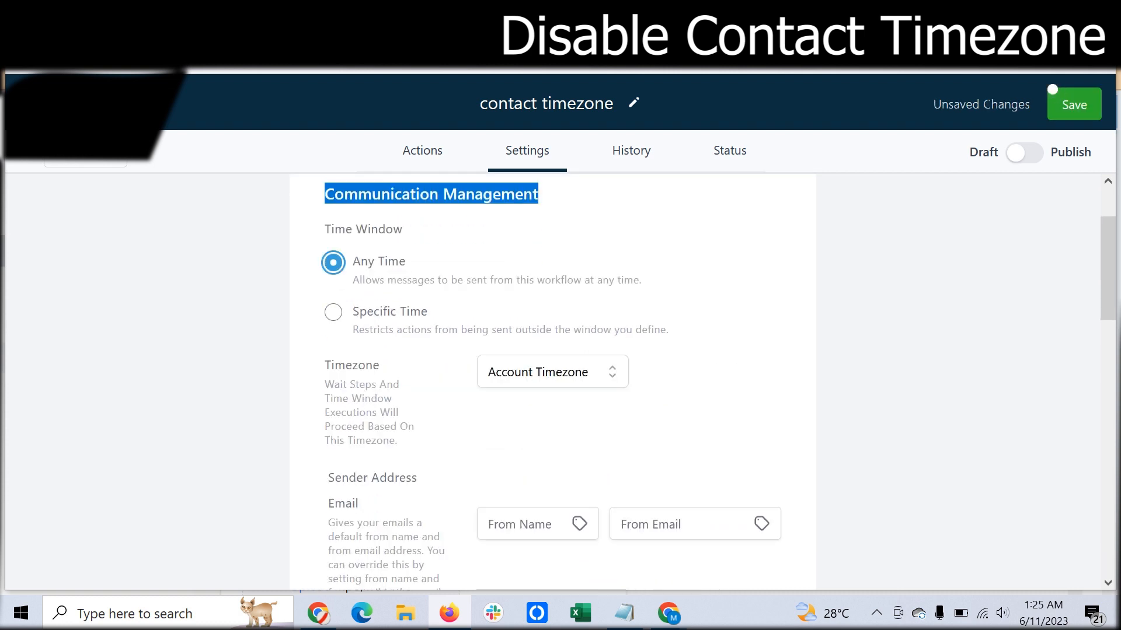
{"action": "left_click", "coordinate": [333, 312]}
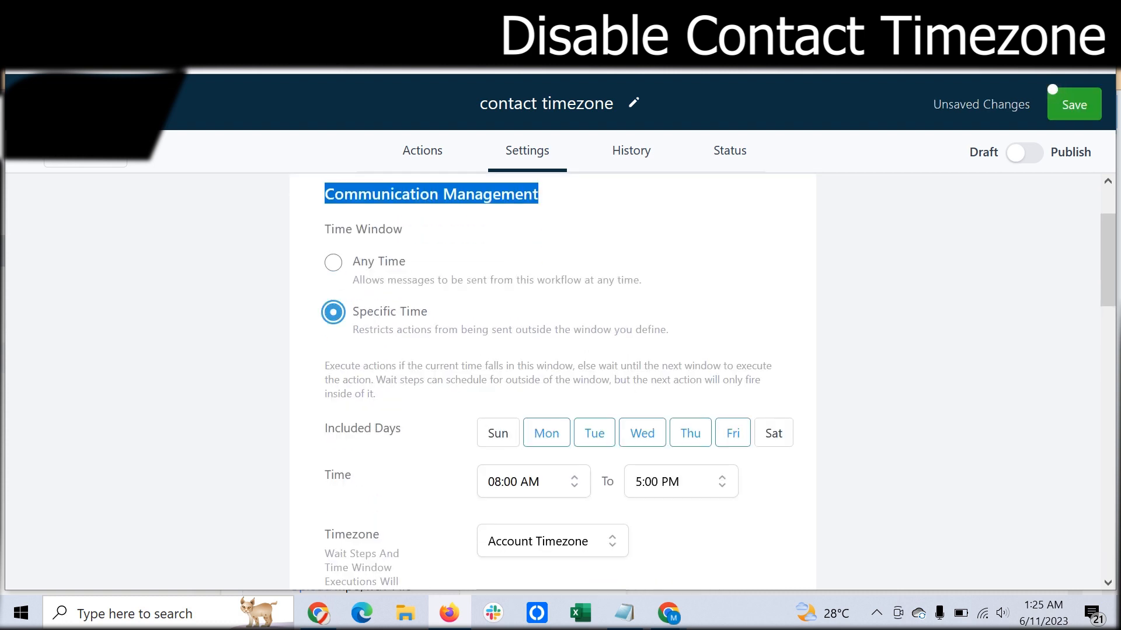
{"action": "left_click", "coordinate": [594, 433]}
{"action": "left_click", "coordinate": [642, 433]}
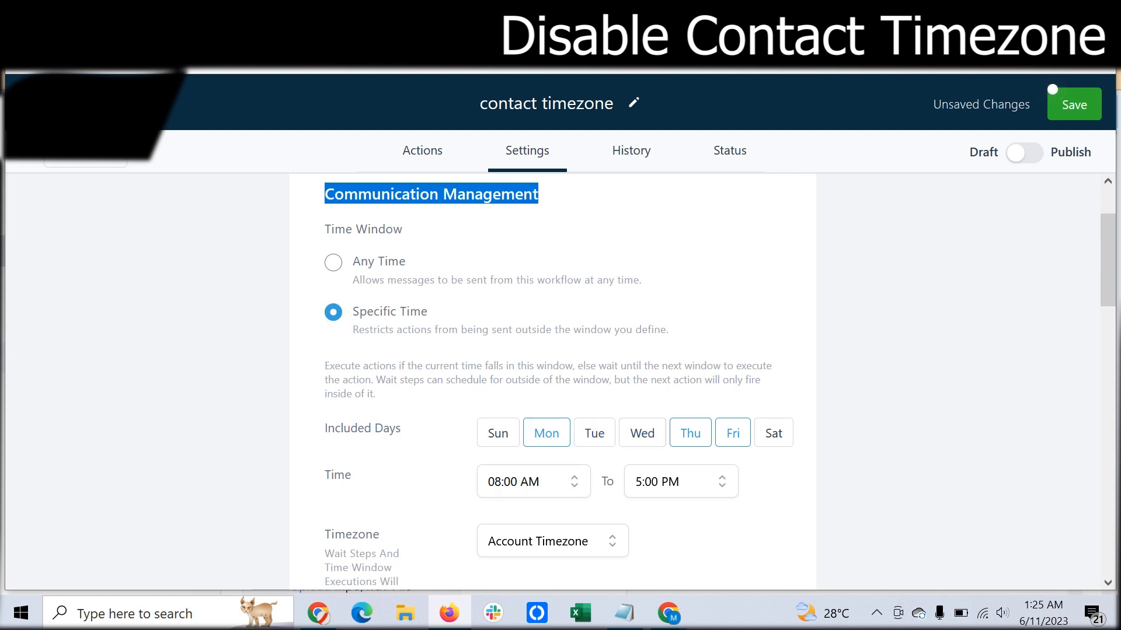
- Set the end of the workflow's specific time window to 2:15 PM
{"action": "left_click", "coordinate": [681, 481]}
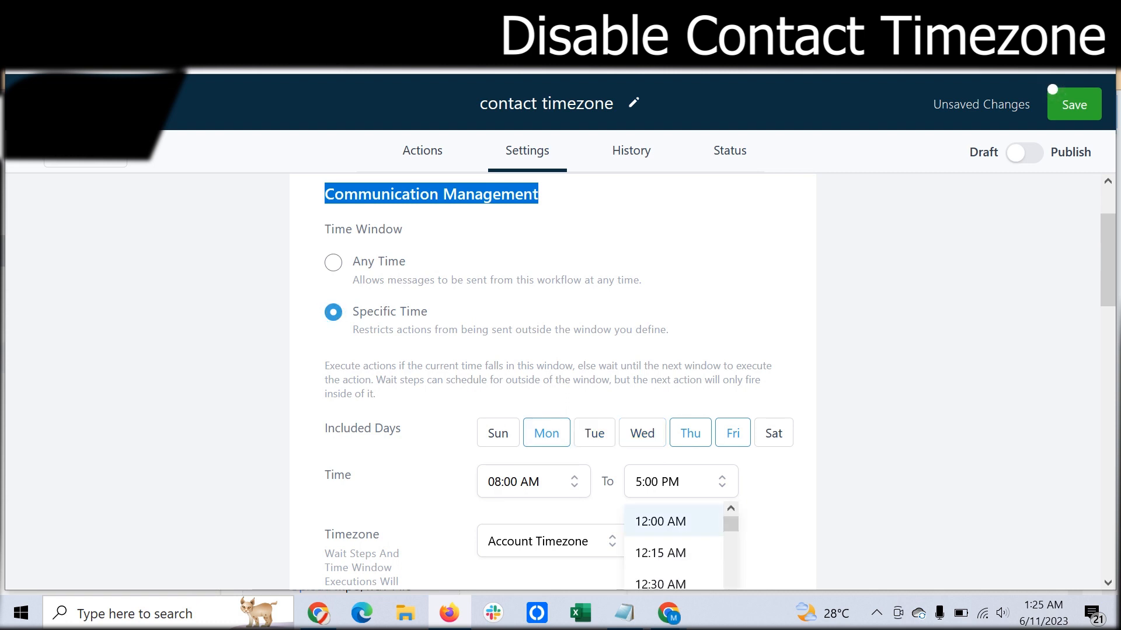
{"action": "scroll", "coordinate": [674, 543], "scroll_direction": "down", "scroll_amount": 3}
{"action": "scroll", "coordinate": [673, 546], "scroll_direction": "down", "scroll_amount": 10}
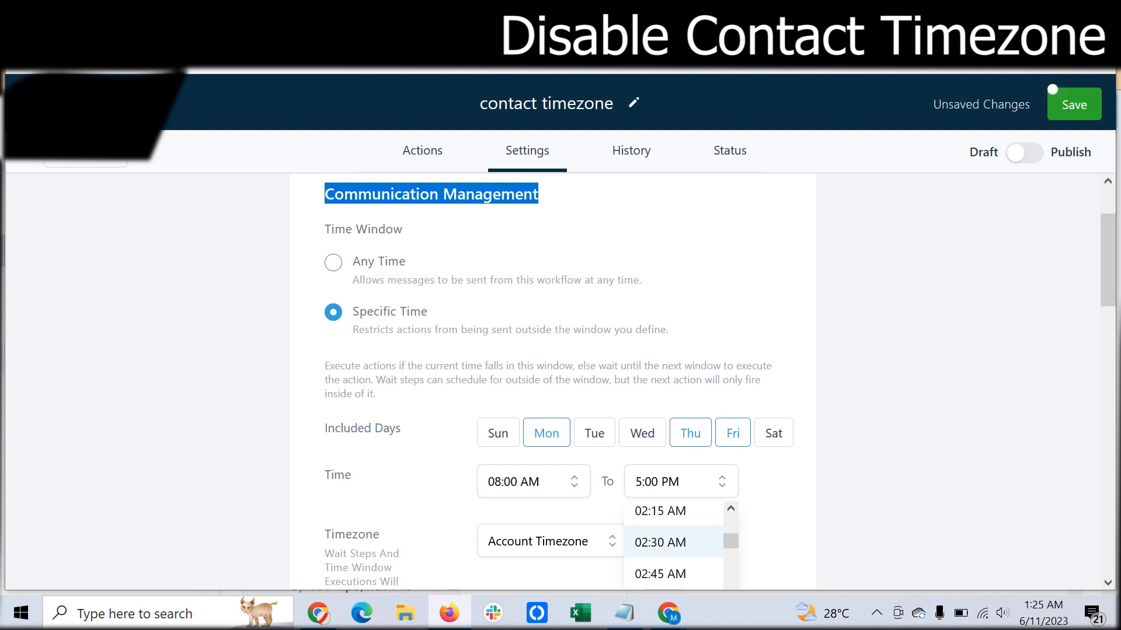
{"action": "scroll", "coordinate": [673, 546], "scroll_direction": "down", "scroll_amount": 8}
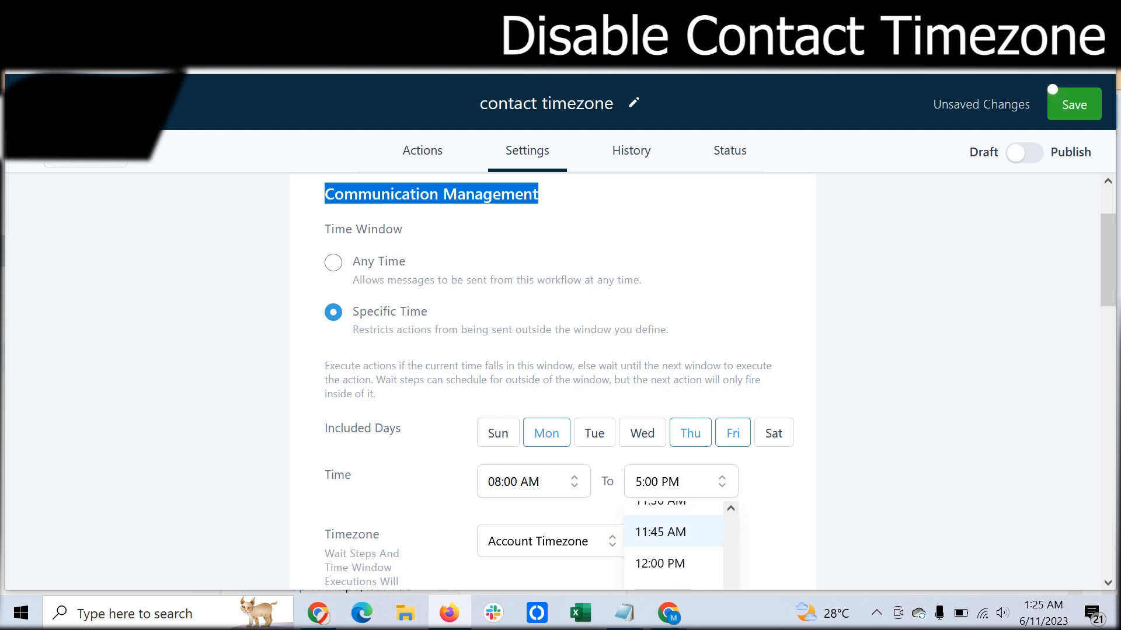
{"action": "scroll", "coordinate": [674, 546], "scroll_direction": "down", "scroll_amount": 1}
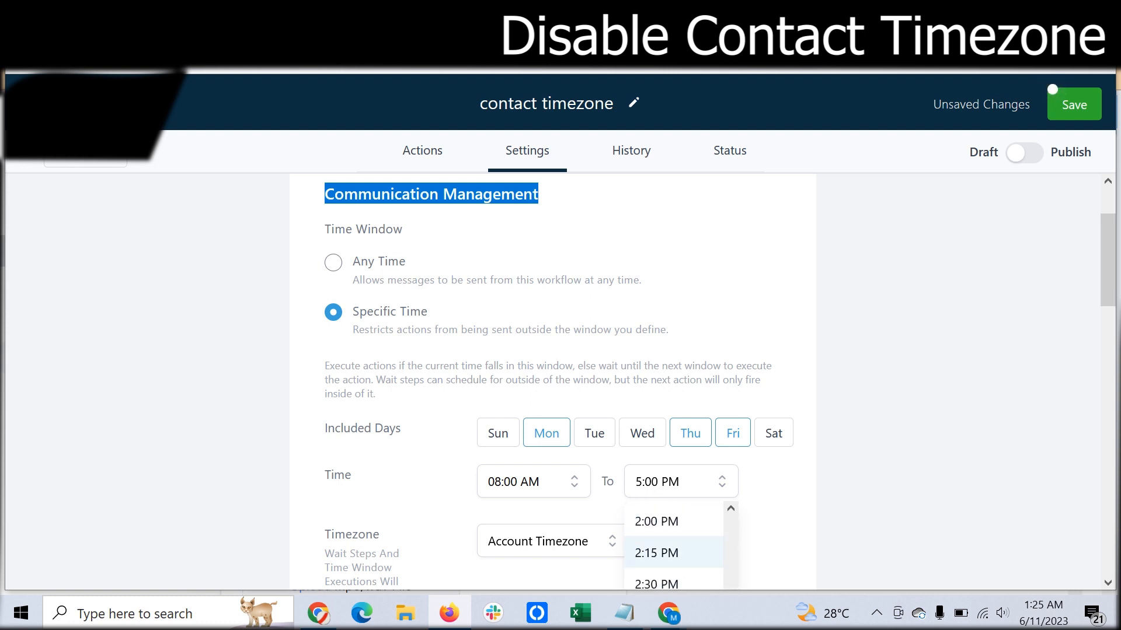
{"action": "left_click", "coordinate": [657, 553]}
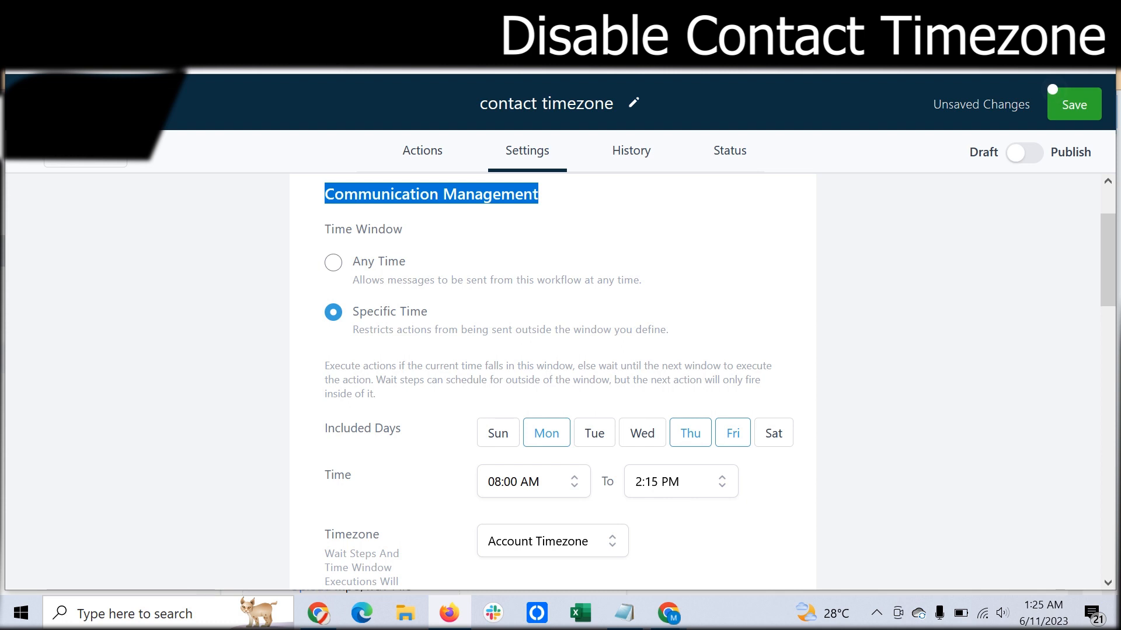
- Set the workflow's timezone to Contact Timezone and save the workflow
{"action": "scroll", "coordinate": [552, 380], "scroll_direction": "down", "scroll_amount": 2}
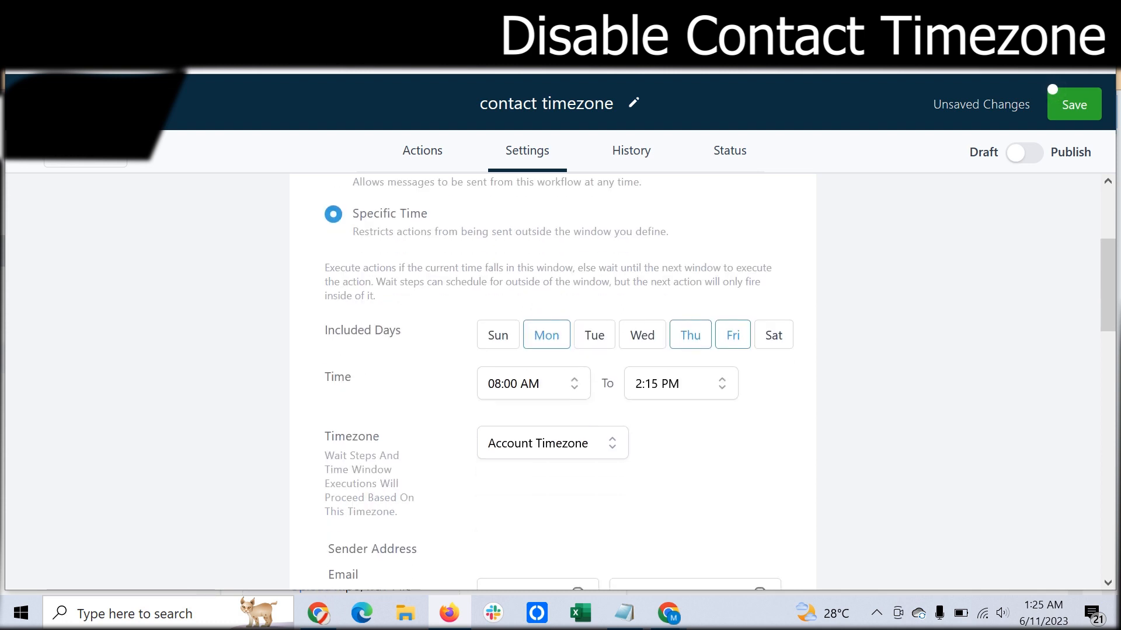
{"action": "left_click", "coordinate": [552, 443]}
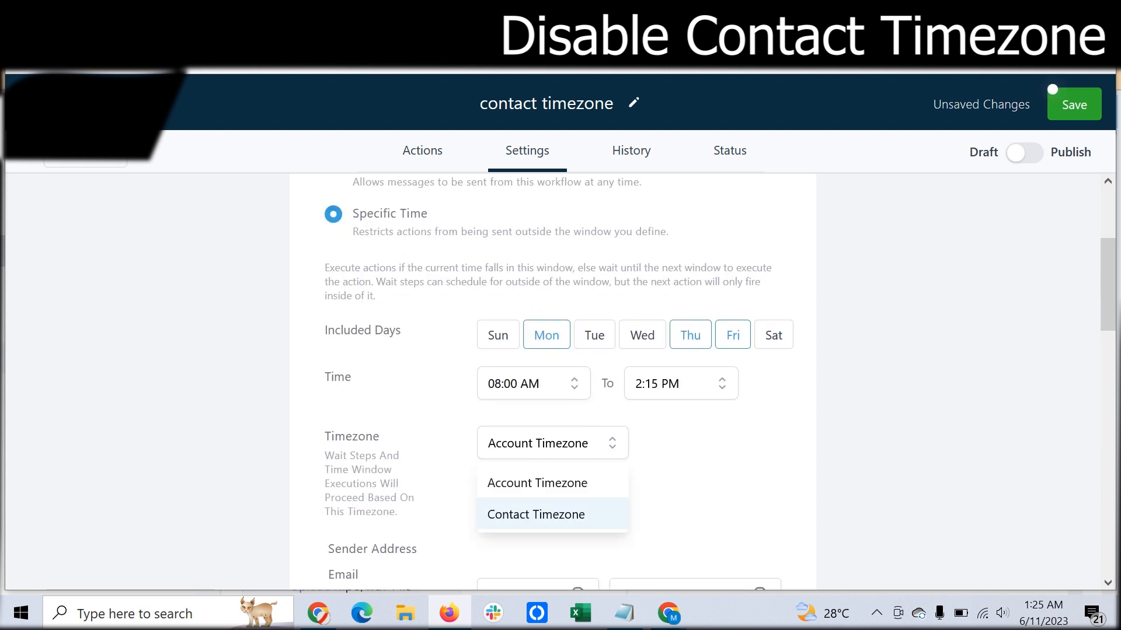
{"action": "left_click", "coordinate": [536, 514]}
{"action": "left_click", "coordinate": [1054, 91]}
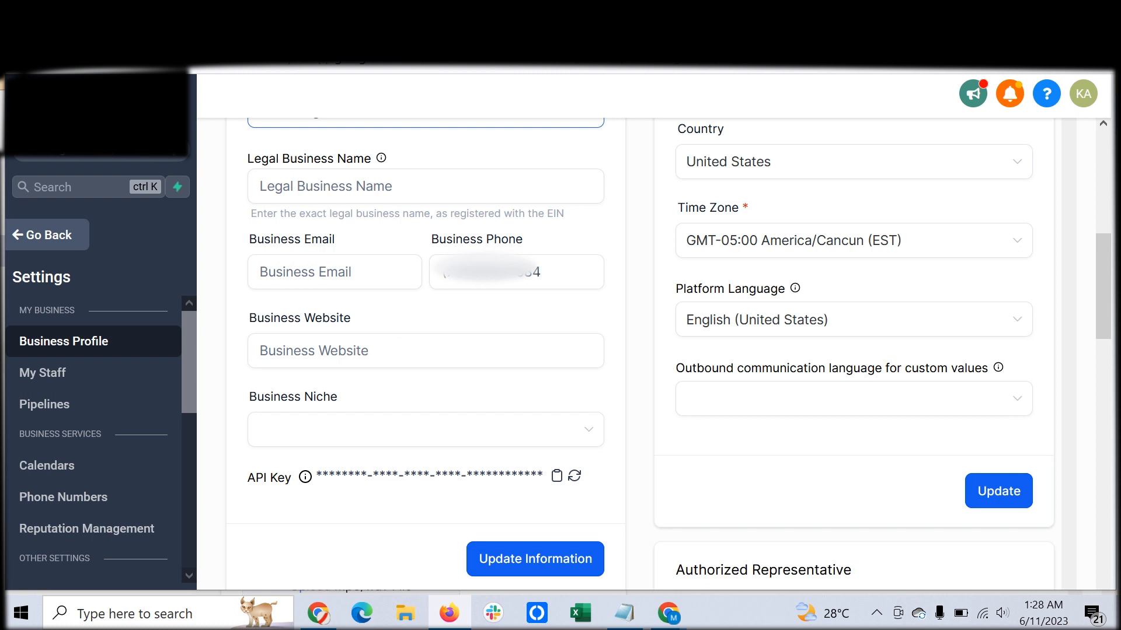
{"action": "scroll", "coordinate": [669, 353], "scroll_direction": "down", "scroll_amount": 8}
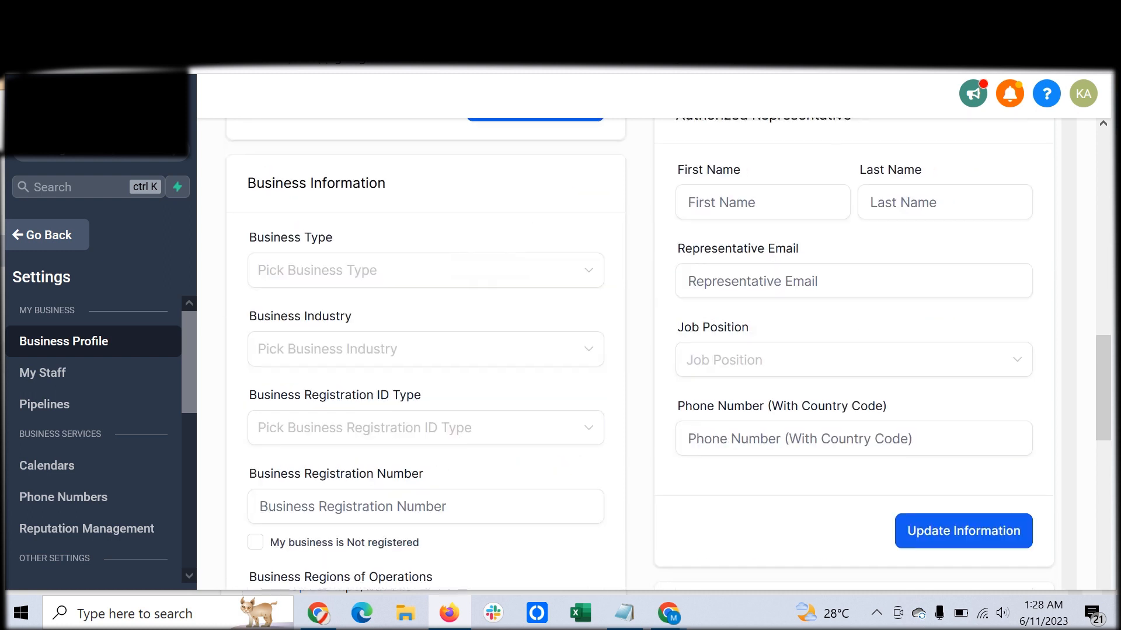
{"action": "scroll", "coordinate": [683, 408], "scroll_direction": "down", "scroll_amount": 5}
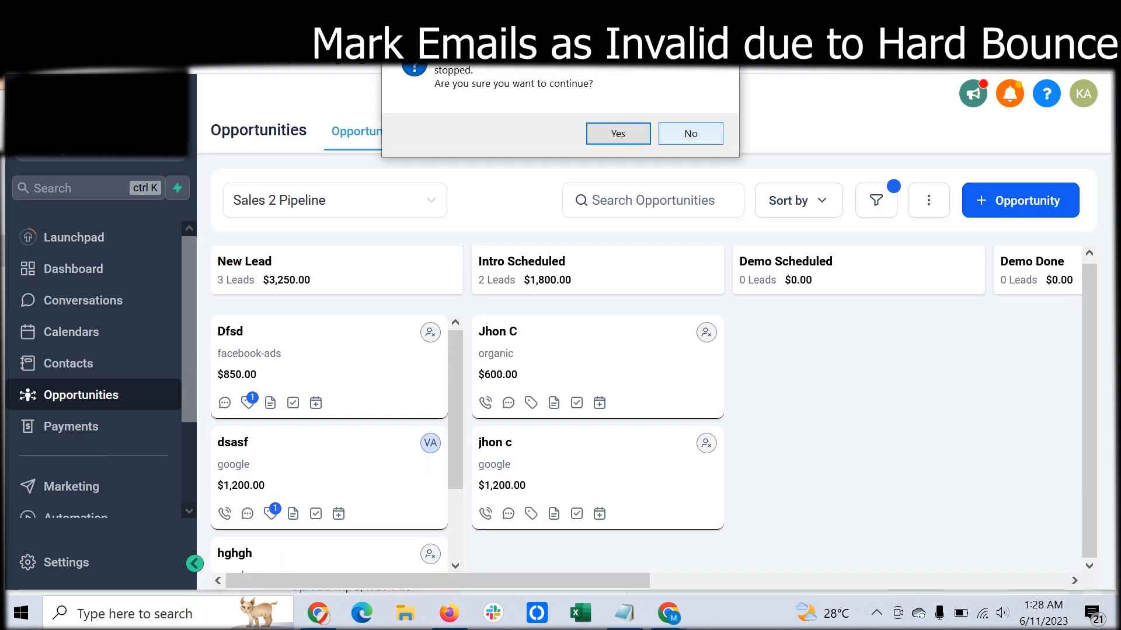
{"action": "left_click", "coordinate": [690, 134]}
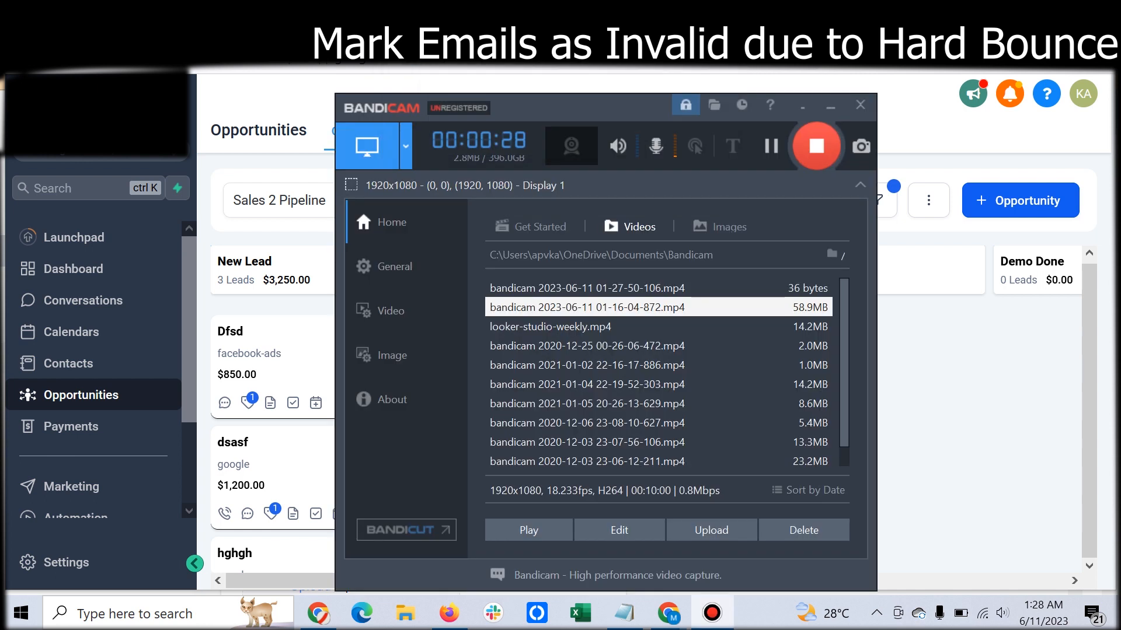
{"action": "left_click", "coordinate": [830, 106]}
- Open the contact matching the "jh" search, check its email field and return to the contacts list
{"action": "key", "text": "ctrl+Tab"}
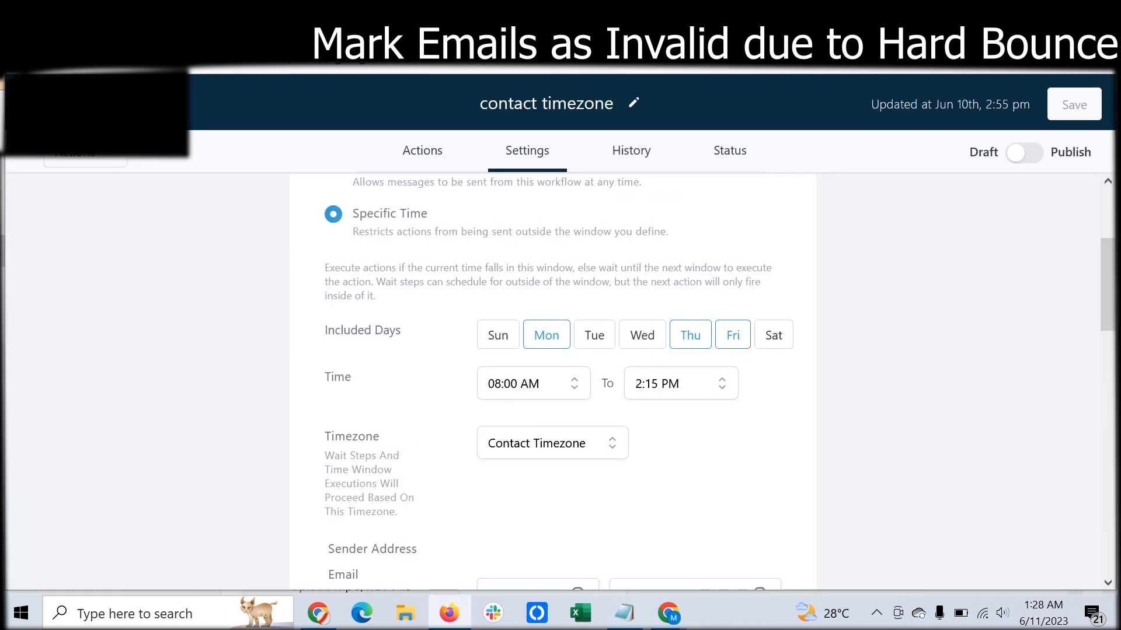
{"action": "key", "text": "ctrl+Tab"}
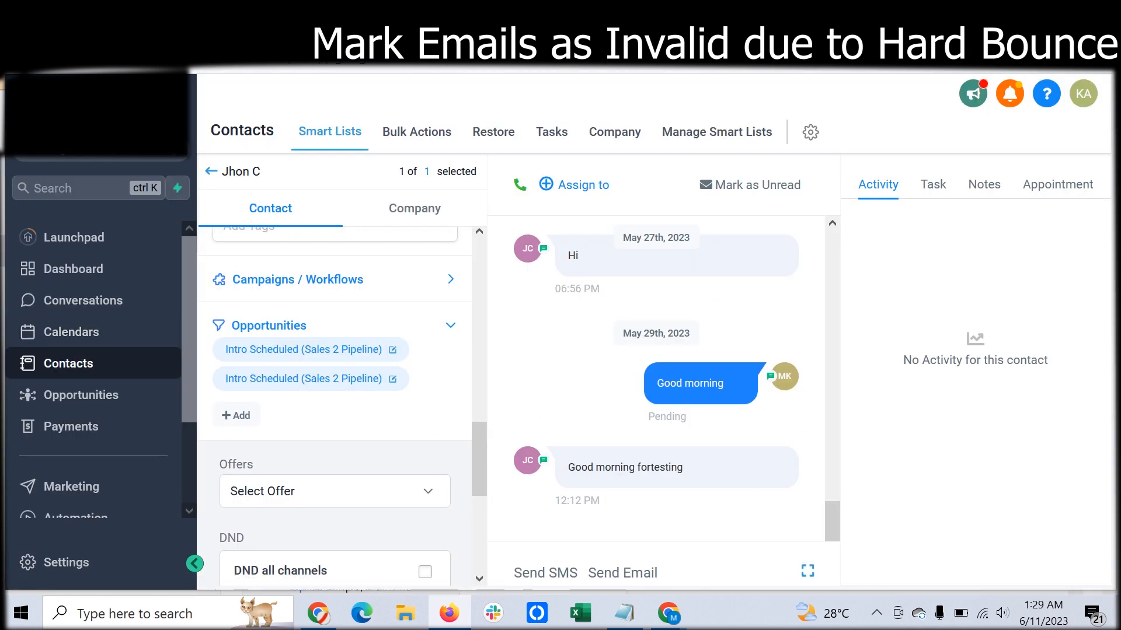
{"action": "key", "text": "alt+Left"}
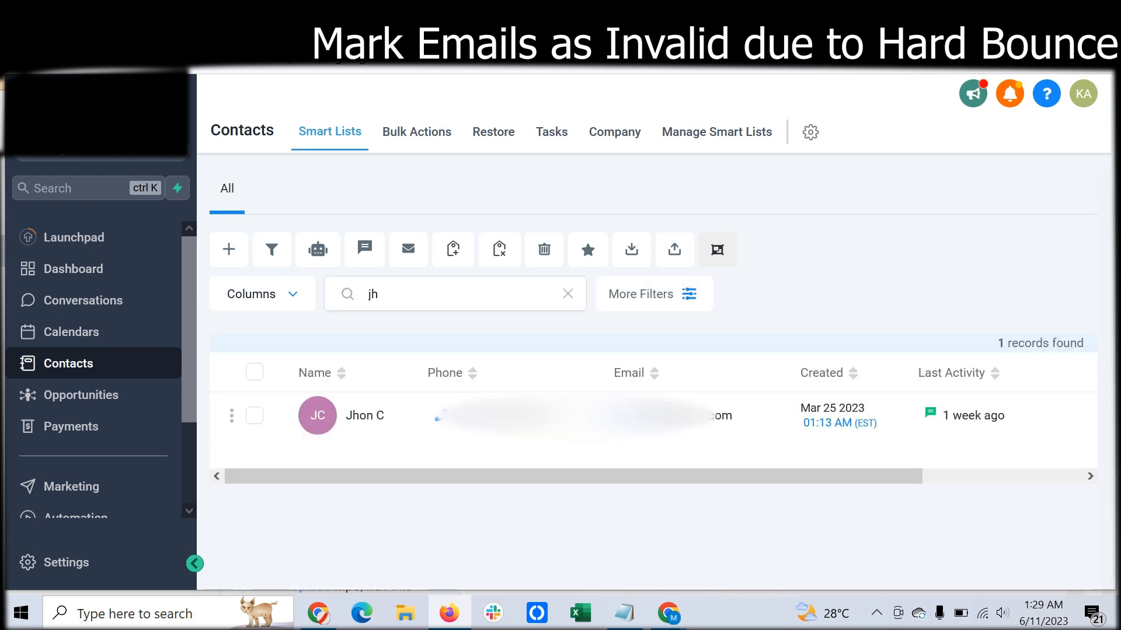
{"action": "left_click", "coordinate": [365, 416]}
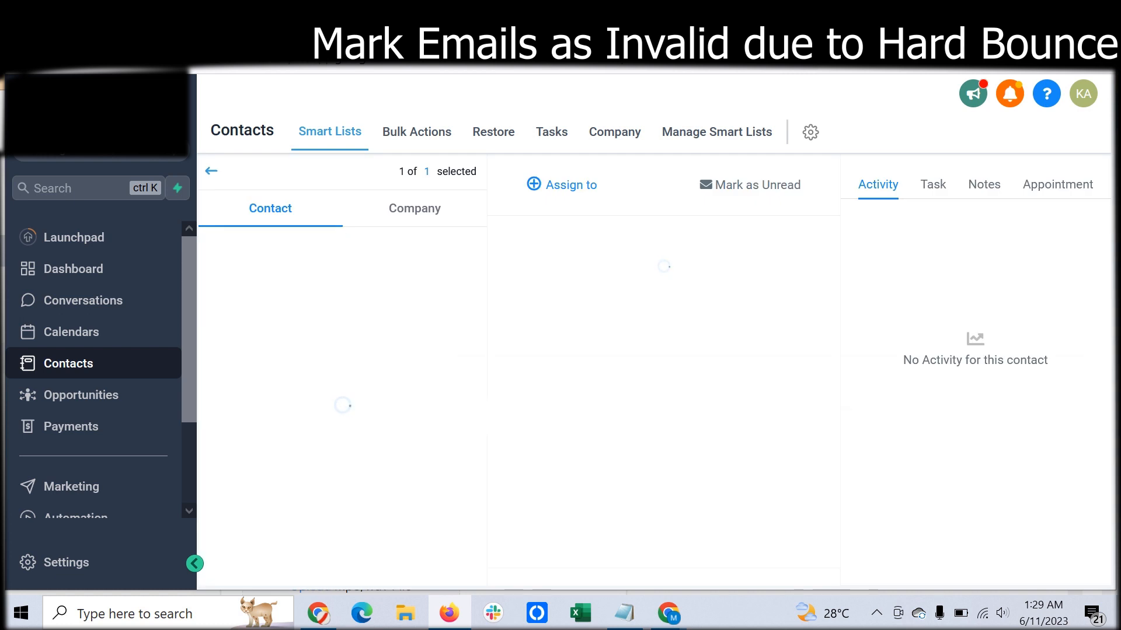
{"action": "scroll", "coordinate": [657, 380], "scroll_direction": "up", "scroll_amount": 4}
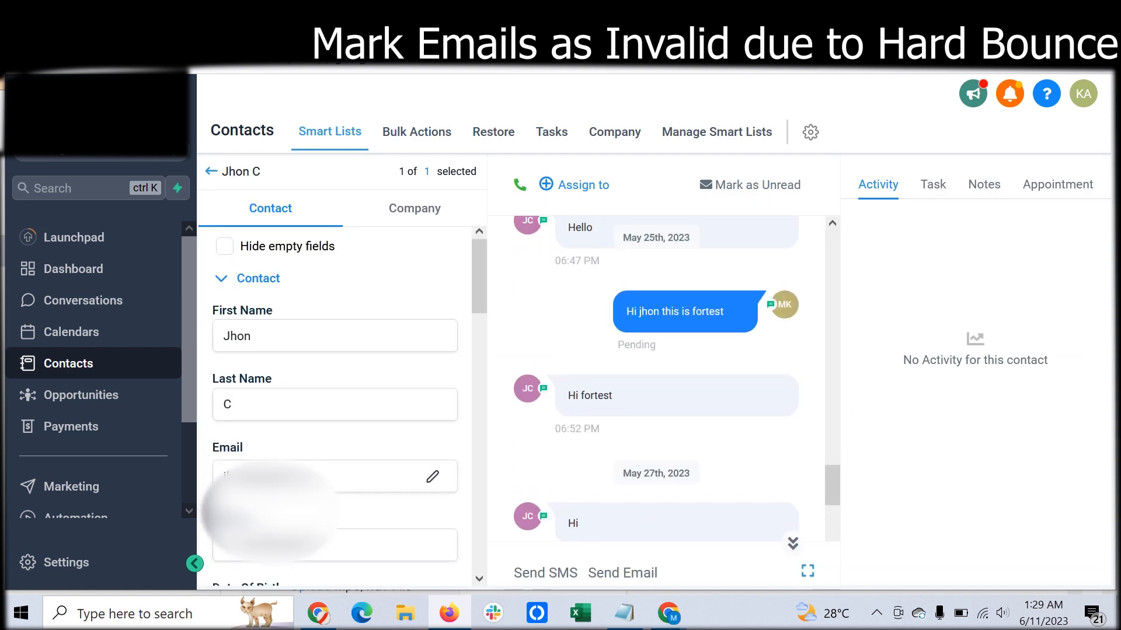
{"action": "left_click", "coordinate": [211, 171]}
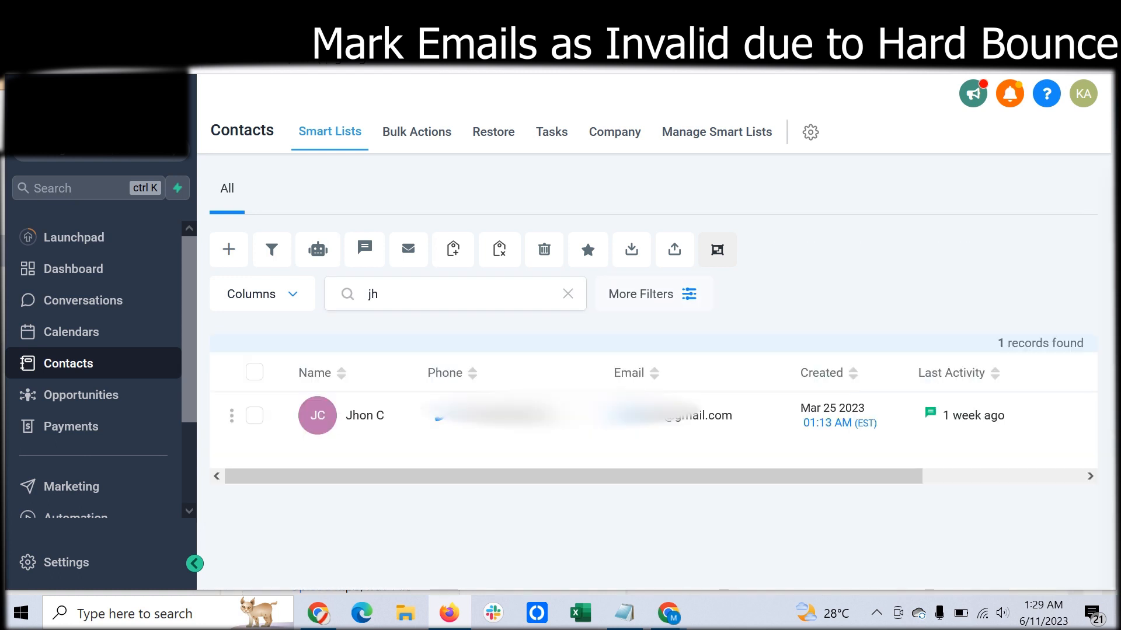
- Clear the contact search, check the first contact's email and conversation, and return to the full list
{"action": "left_click", "coordinate": [568, 293]}
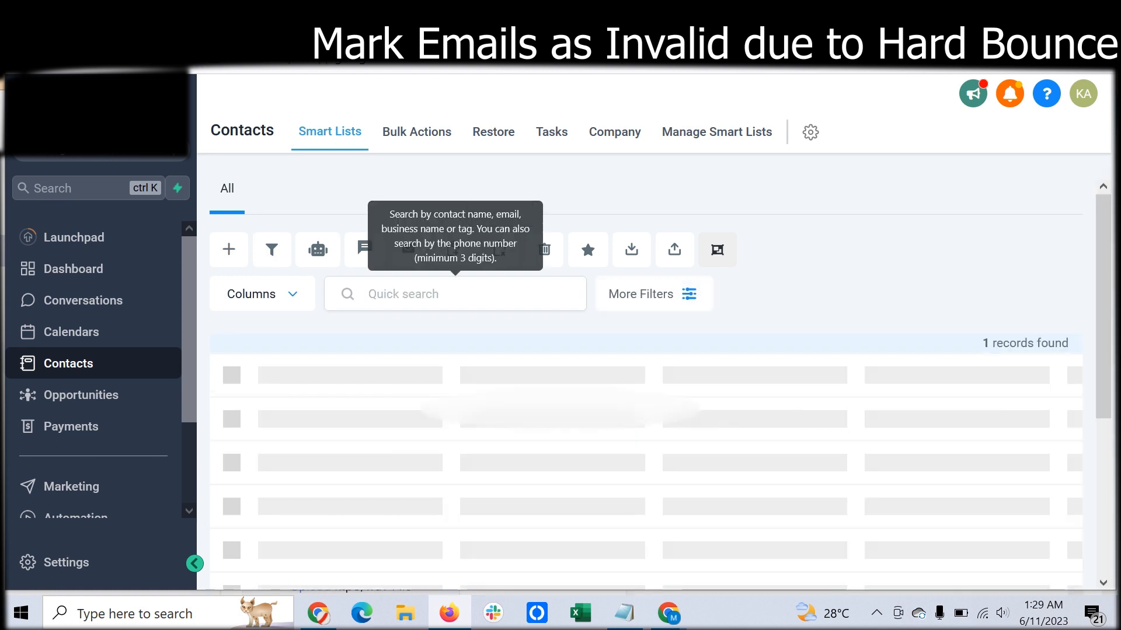
{"action": "left_click", "coordinate": [1026, 392]}
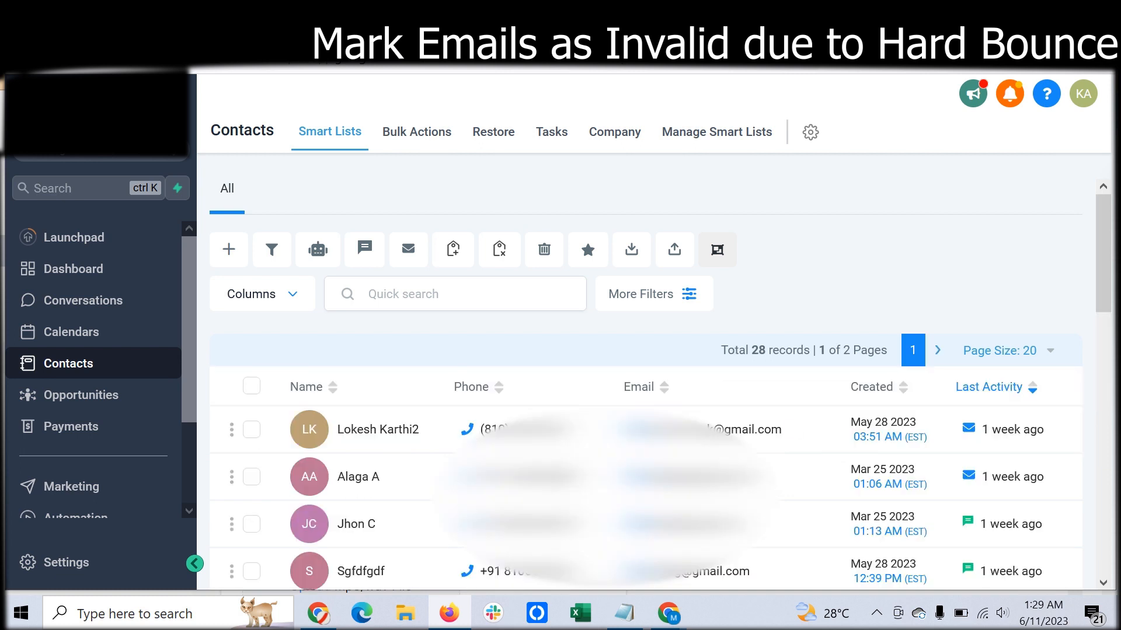
{"action": "left_click", "coordinate": [377, 430]}
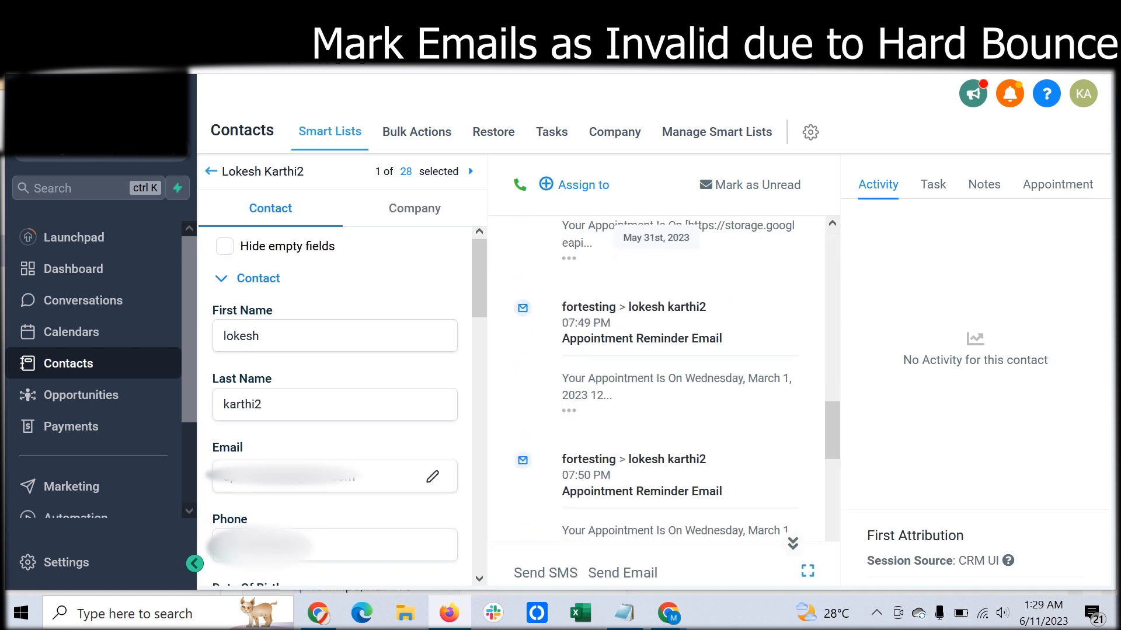
{"action": "key", "text": "alt+Left"}
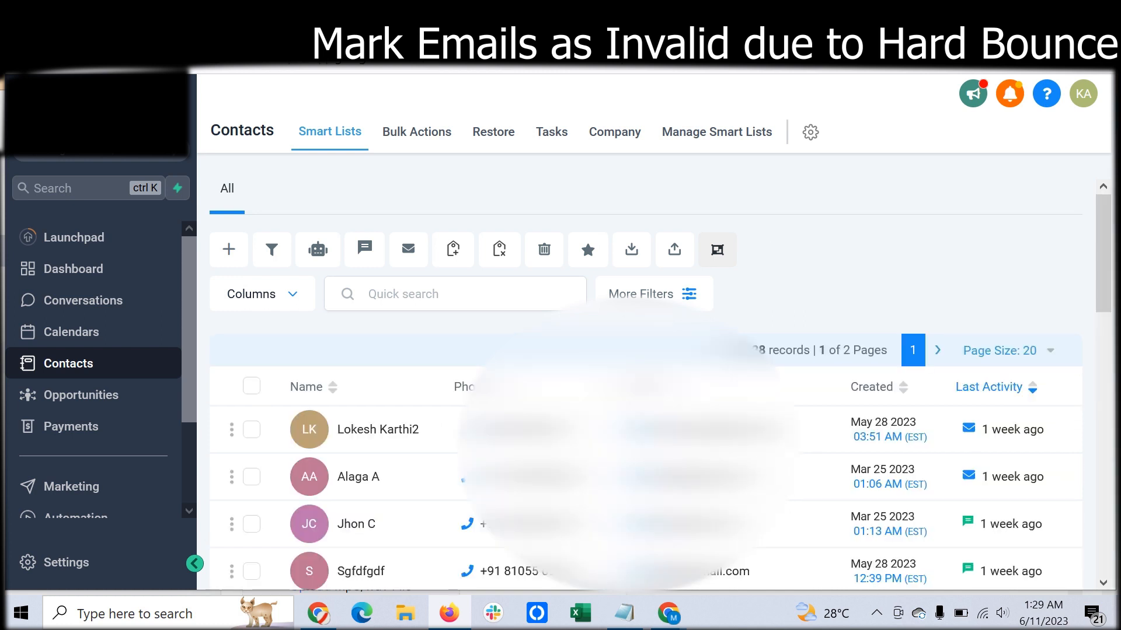
- Open the fifth contact in the list and review its email marker, contact fields and unsuccessful email
{"action": "scroll", "coordinate": [659, 385], "scroll_direction": "down", "scroll_amount": 2}
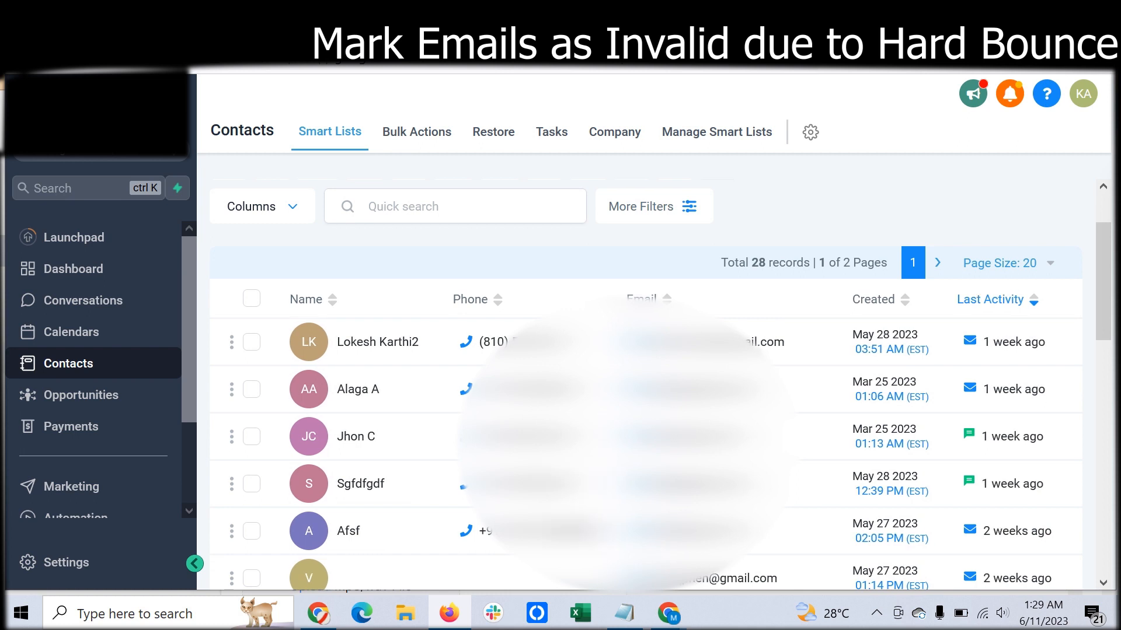
{"action": "left_click", "coordinate": [348, 532]}
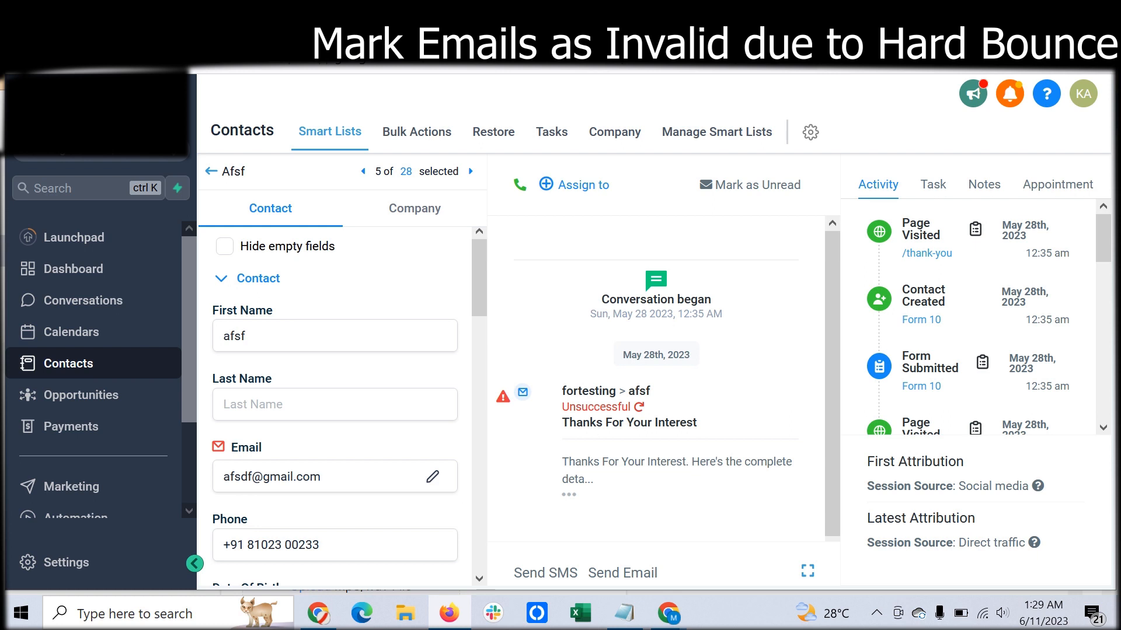
{"action": "scroll", "coordinate": [341, 408], "scroll_direction": "down", "scroll_amount": 10}
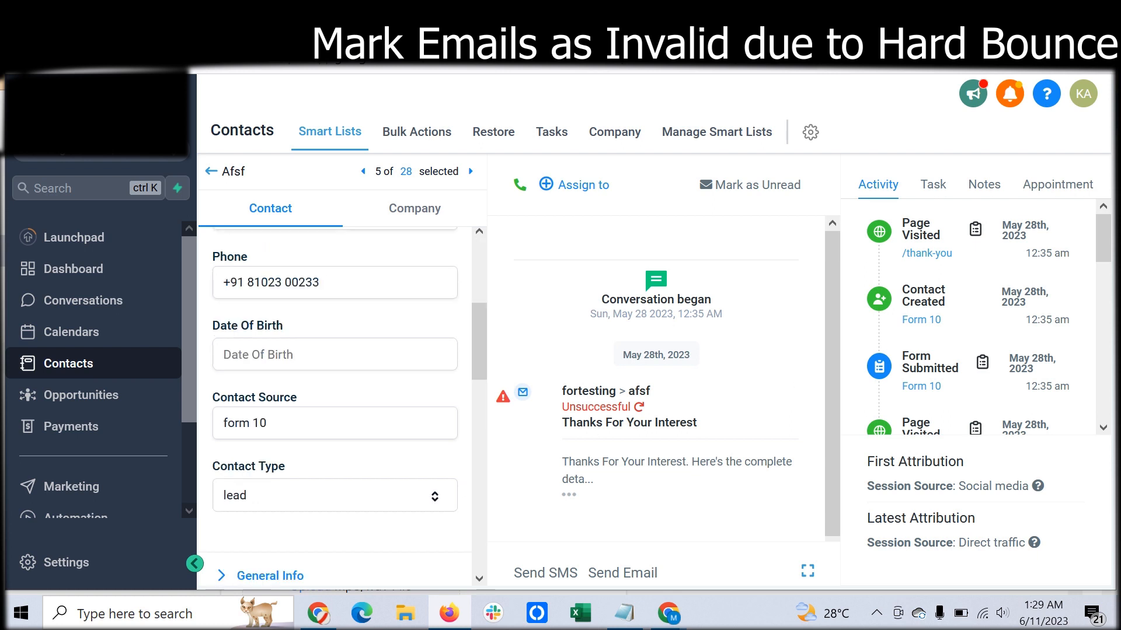
{"action": "scroll", "coordinate": [341, 409], "scroll_direction": "down", "scroll_amount": 1}
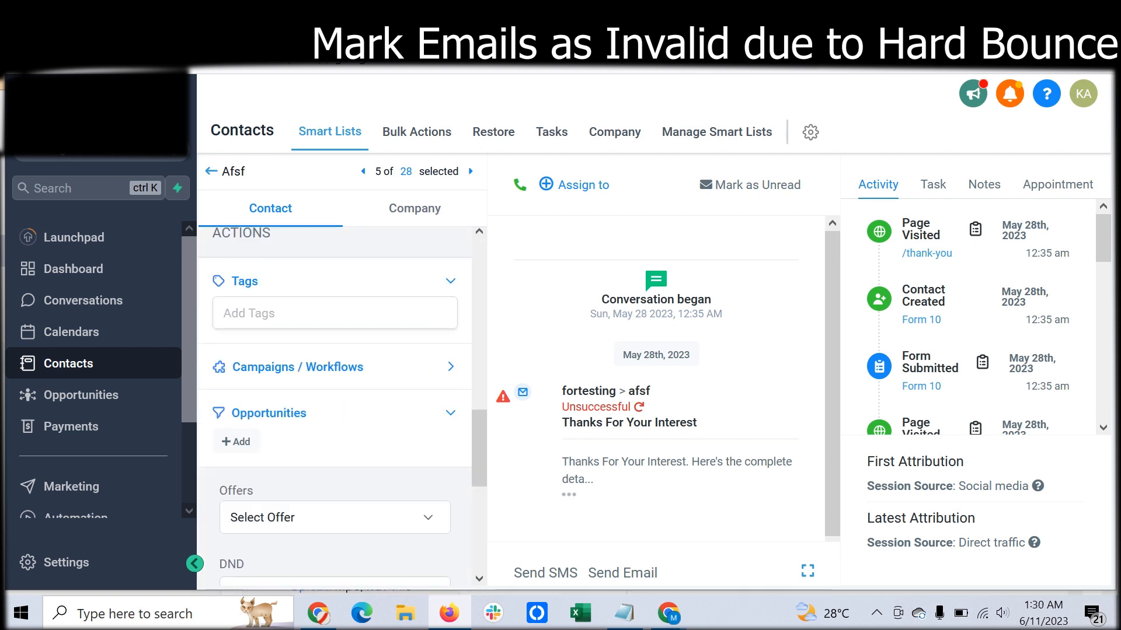
{"action": "scroll", "coordinate": [342, 408], "scroll_direction": "down", "scroll_amount": 5}
{"action": "scroll", "coordinate": [342, 409], "scroll_direction": "up", "scroll_amount": 2}
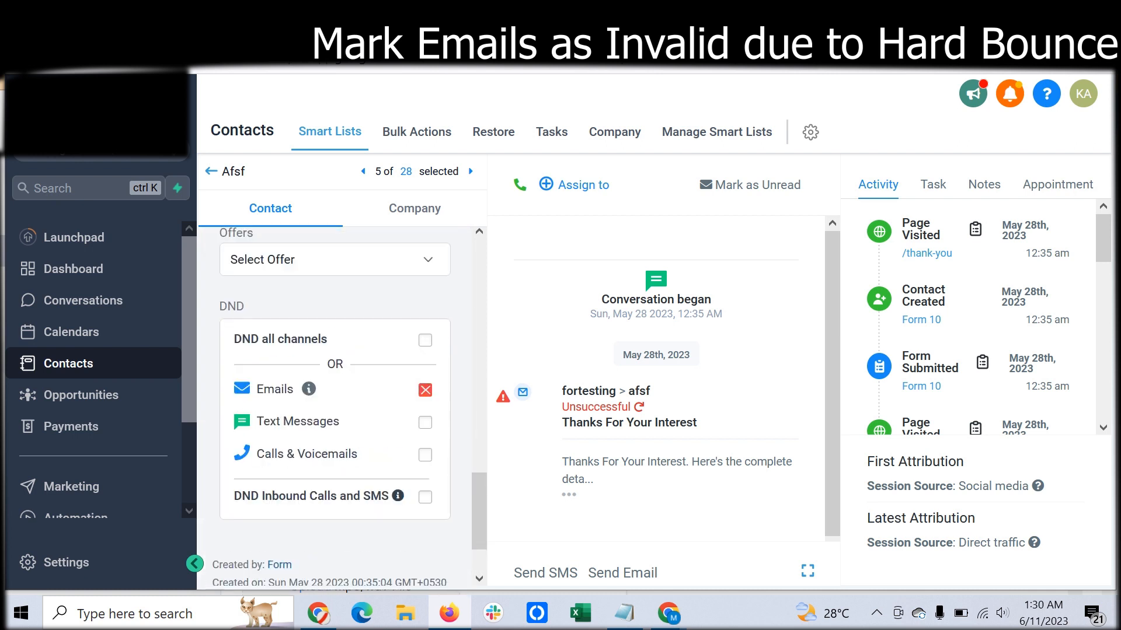
- Examine the contact's DND settings, including the Emails channel's information and checkbox
{"action": "mouse_move", "coordinate": [308, 389]}
{"action": "scroll", "coordinate": [656, 409], "scroll_direction": "down", "scroll_amount": 1}
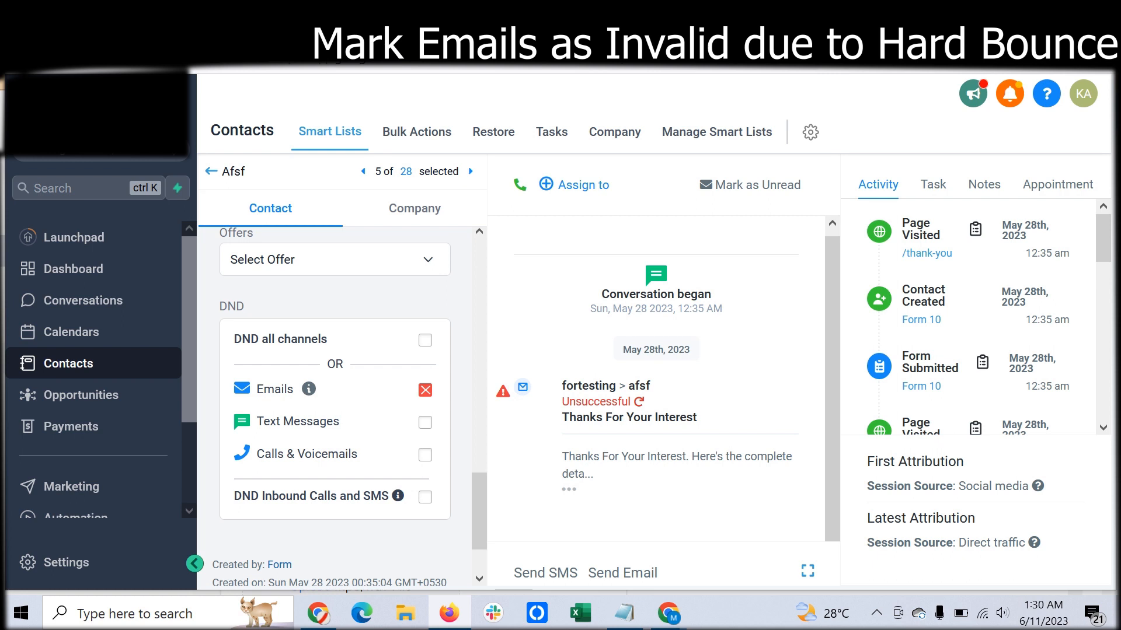
{"action": "scroll", "coordinate": [335, 408], "scroll_direction": "up", "scroll_amount": 1}
{"action": "scroll", "coordinate": [336, 409], "scroll_direction": "down", "scroll_amount": 3}
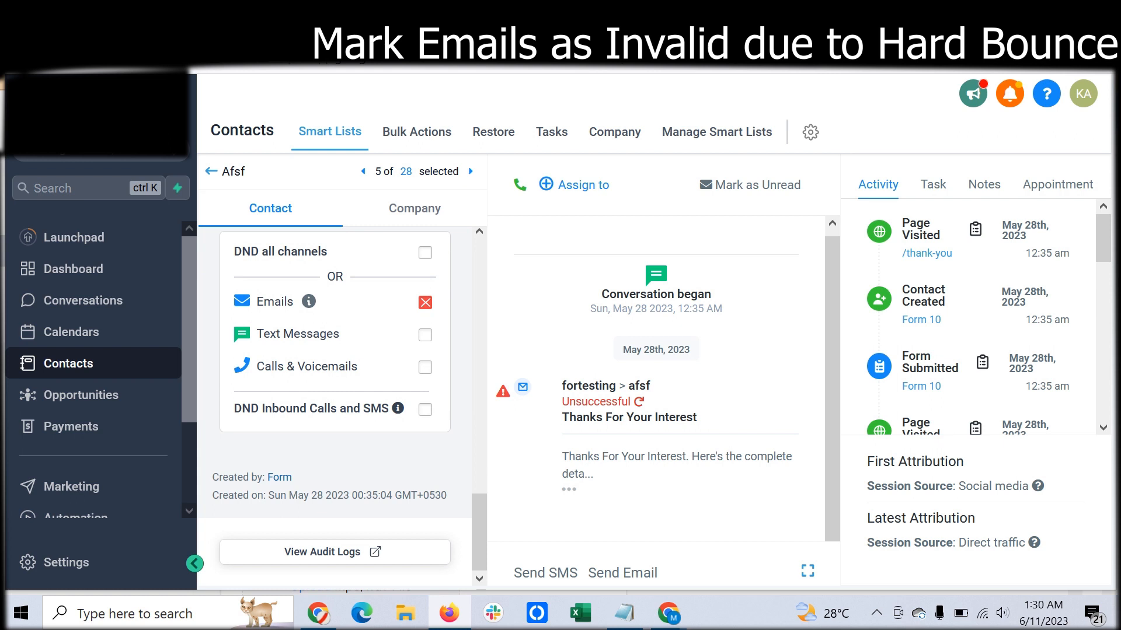
{"action": "left_click", "coordinate": [425, 302]}
{"action": "left_click", "coordinate": [425, 302]}
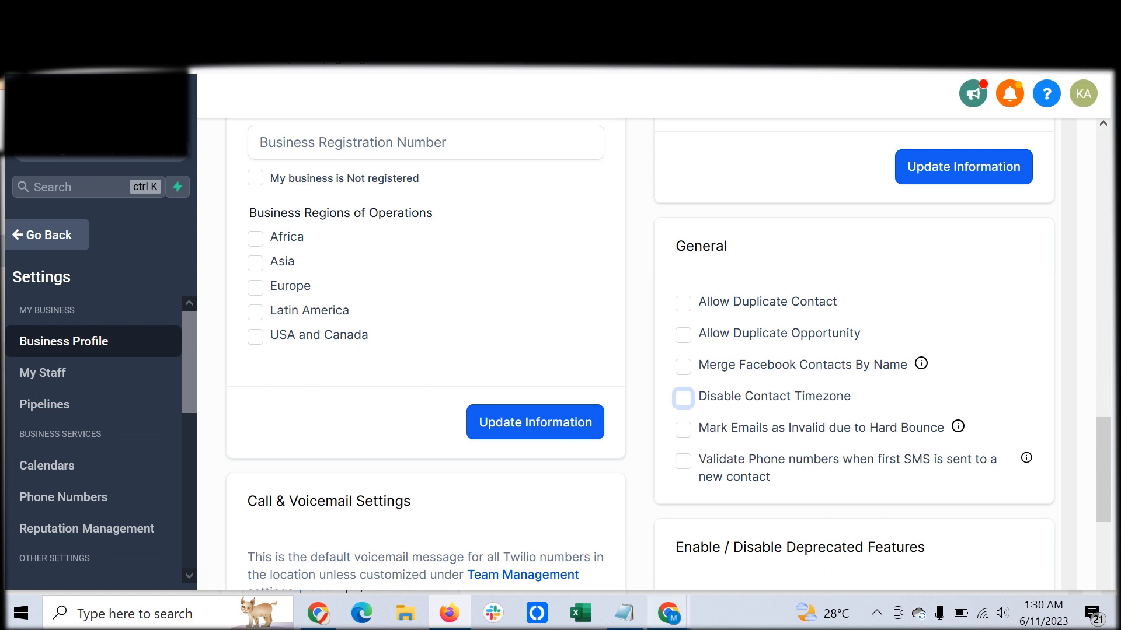
- Switch to the other account's Business Profile in Chrome and view its SMS and email compliance options, including the unsubscribe content, without changing them
{"action": "mouse_move", "coordinate": [667, 613]}
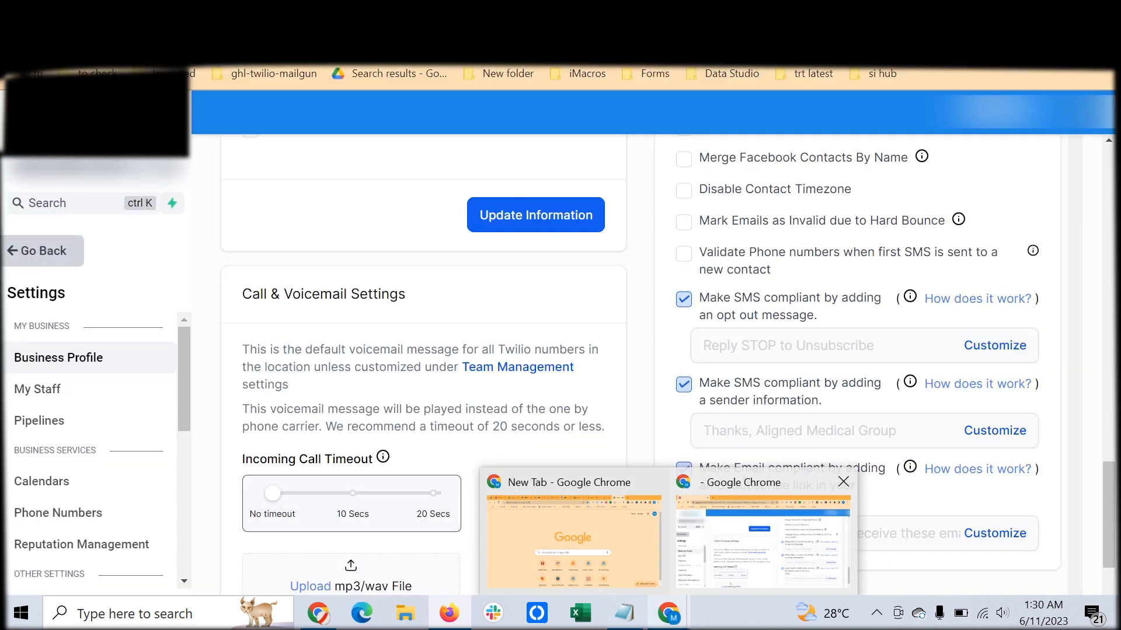
{"action": "left_click", "coordinate": [761, 543]}
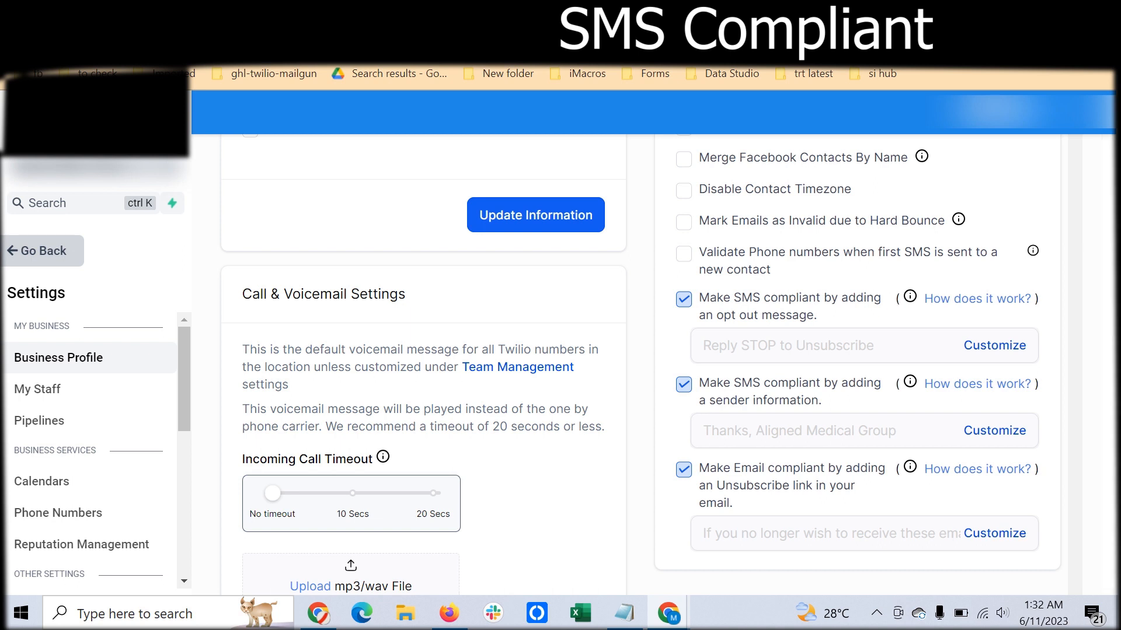
{"action": "left_click", "coordinate": [995, 533]}
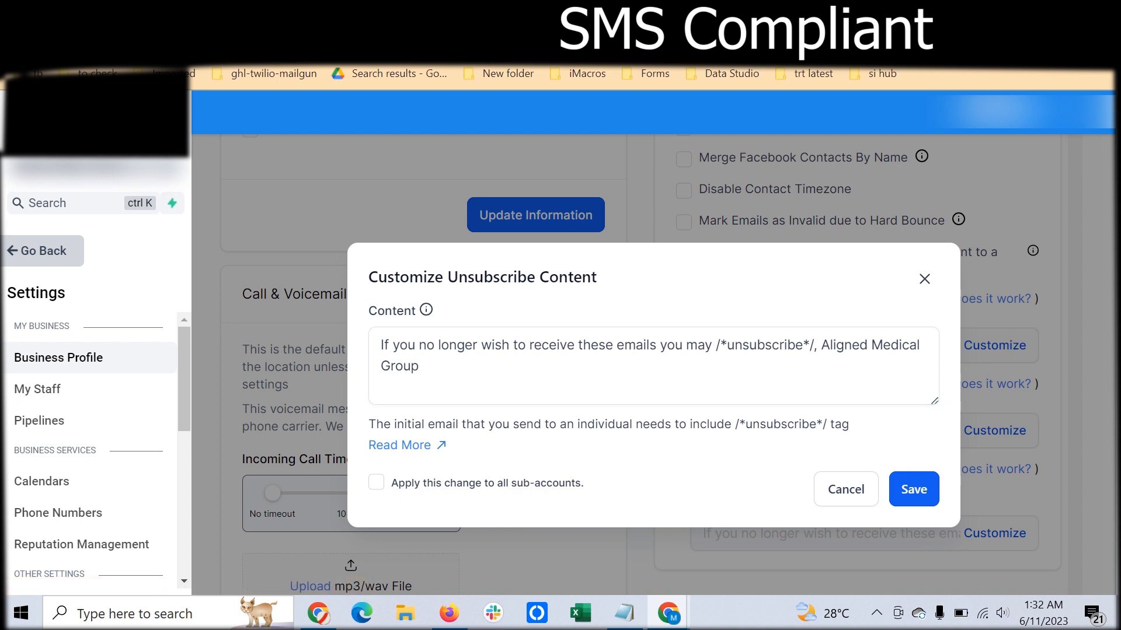
{"action": "left_click", "coordinate": [846, 489]}
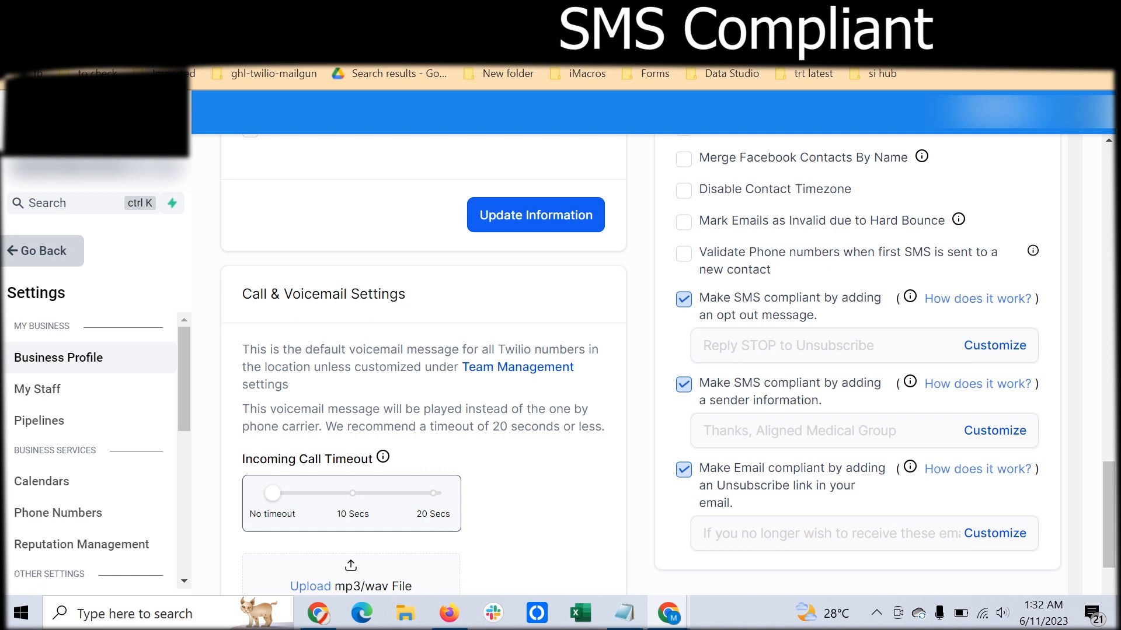
{"action": "scroll", "coordinate": [654, 362], "scroll_direction": "down", "scroll_amount": 3}
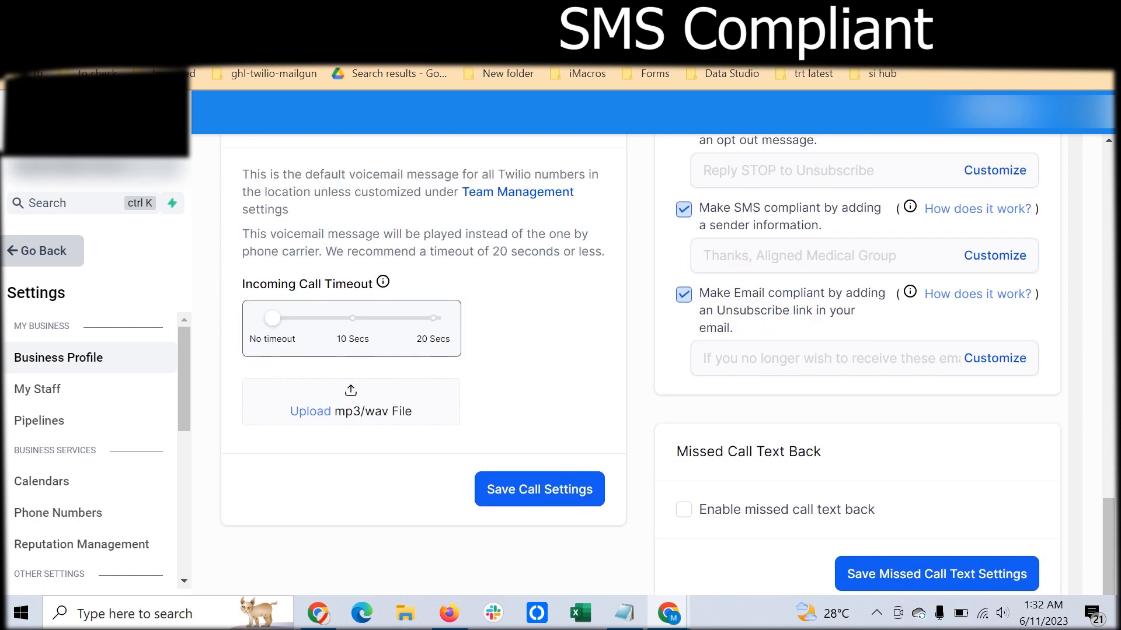
- Switch back to the Business Profile in Firefox and enable missed call text back
{"action": "mouse_move", "coordinate": [318, 613]}
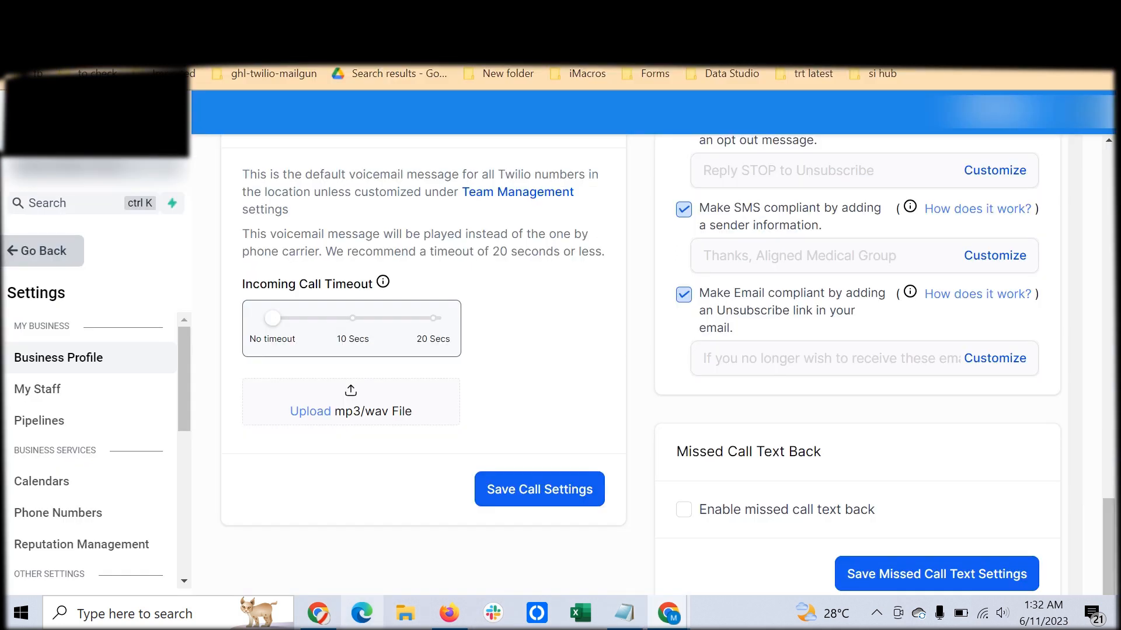
{"action": "mouse_move", "coordinate": [448, 613]}
{"action": "mouse_move", "coordinate": [449, 541]}
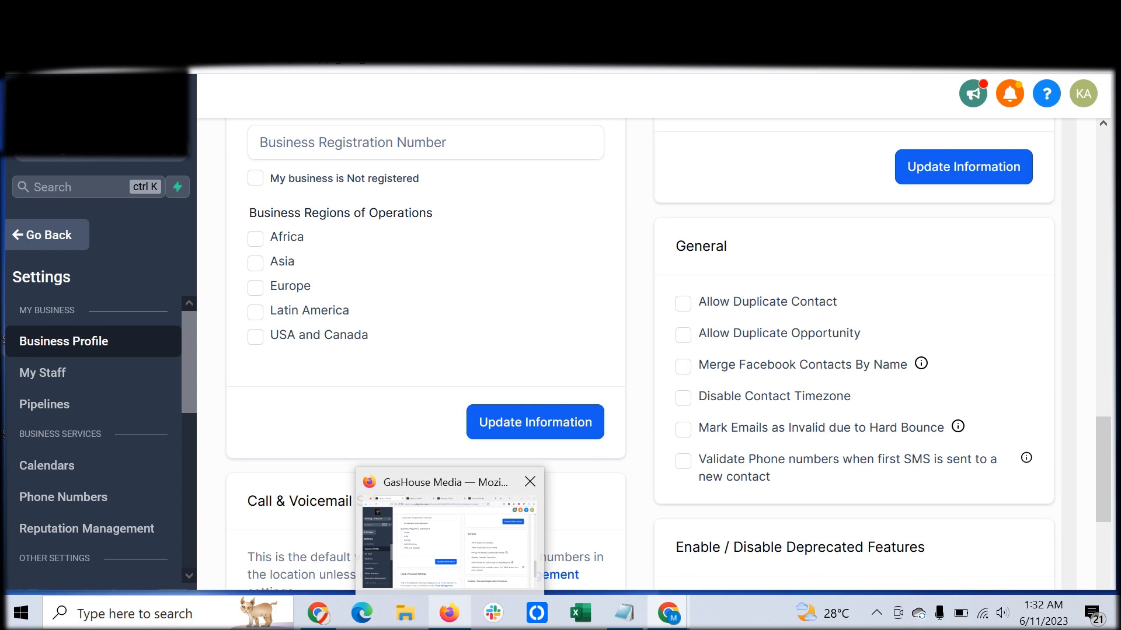
{"action": "left_click", "coordinate": [450, 542]}
{"action": "scroll", "coordinate": [683, 397], "scroll_direction": "down", "scroll_amount": 6}
{"action": "scroll", "coordinate": [654, 355], "scroll_direction": "down", "scroll_amount": 1}
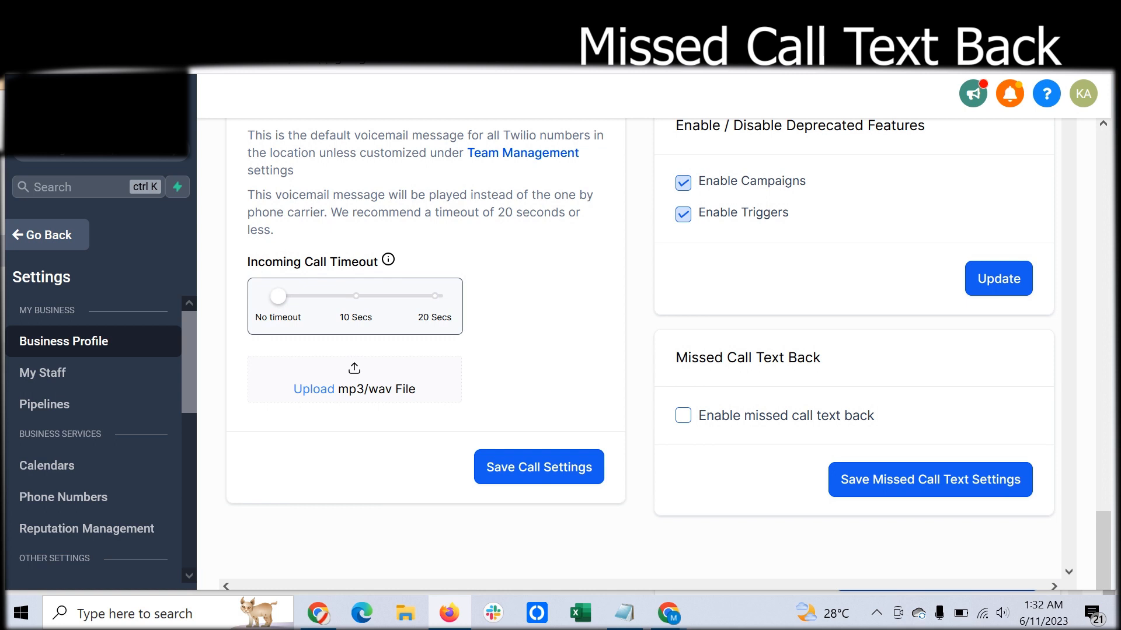
{"action": "left_click", "coordinate": [683, 415]}
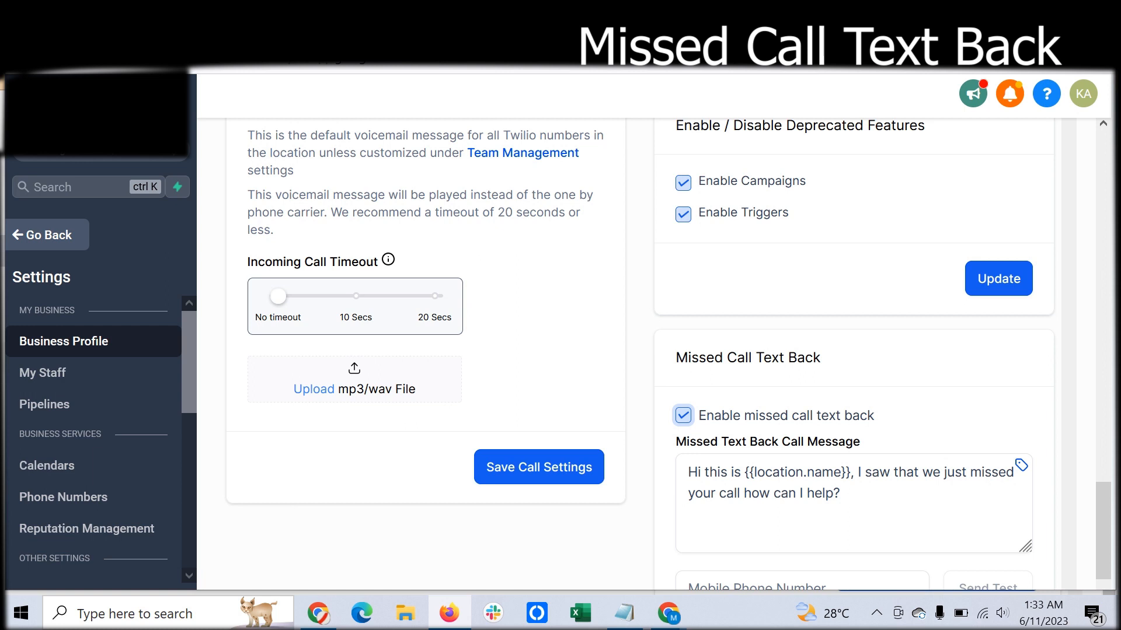
- Add "please text for any query or call during business hours" to the end of the missed call text back message
{"action": "left_click", "coordinate": [840, 493]}
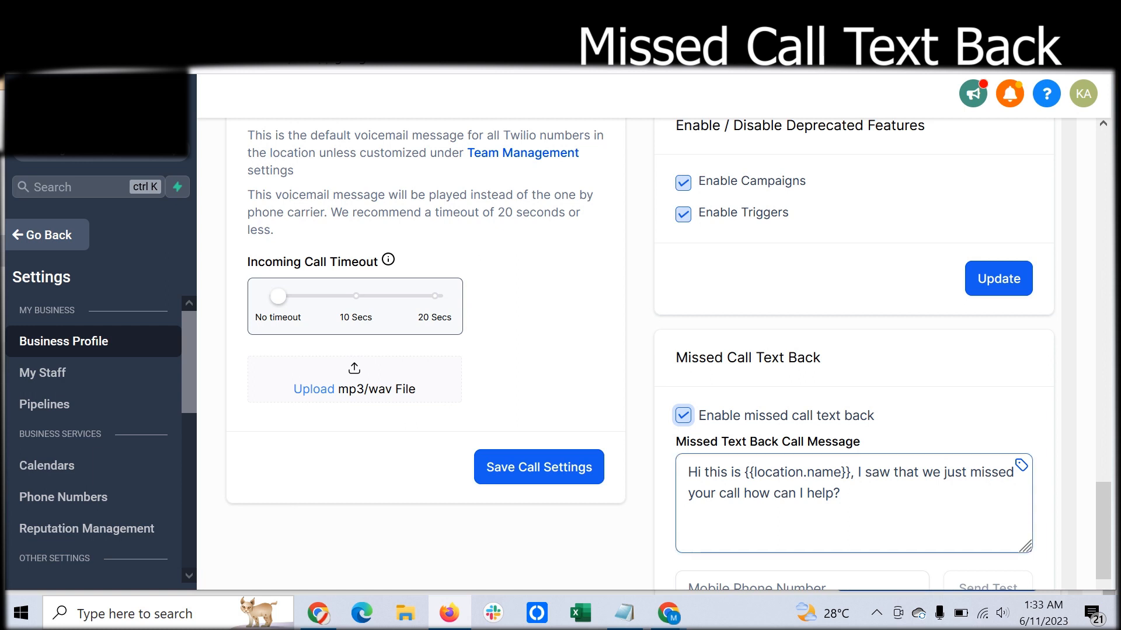
{"action": "type", "text": "plr"}
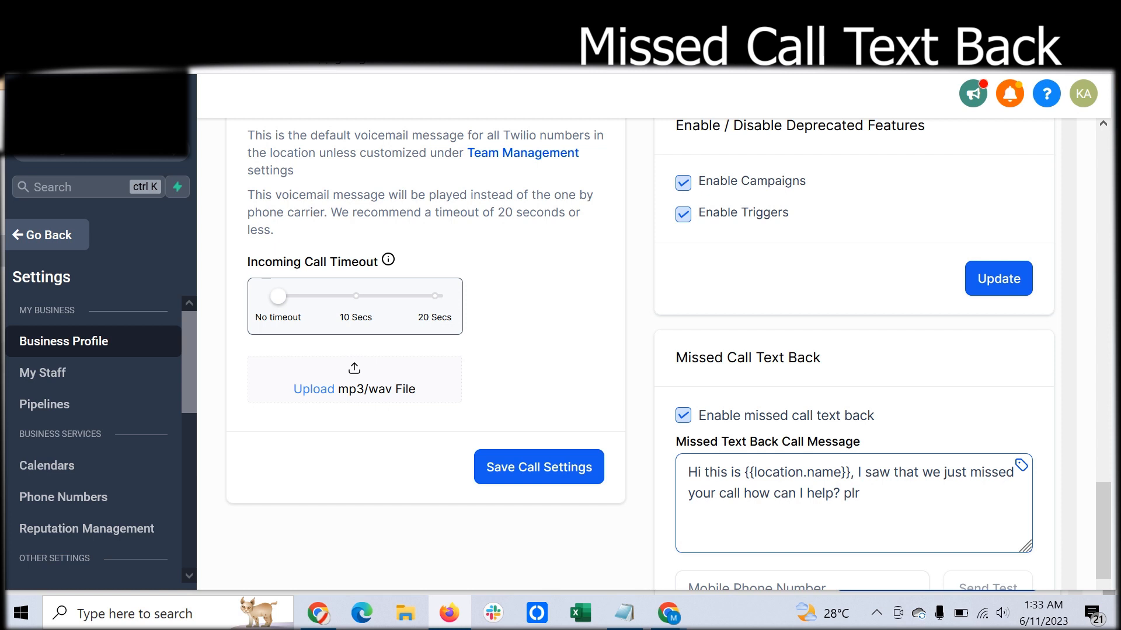
{"action": "key", "text": "BackSpace"}
{"action": "type", "text": "ease txt"}
{"action": "key", "text": "BackSpace"}
{"action": "key", "text": "BackSpace"}
{"action": "key", "text": "BackSpace"}
{"action": "type", "text": "text for any"}
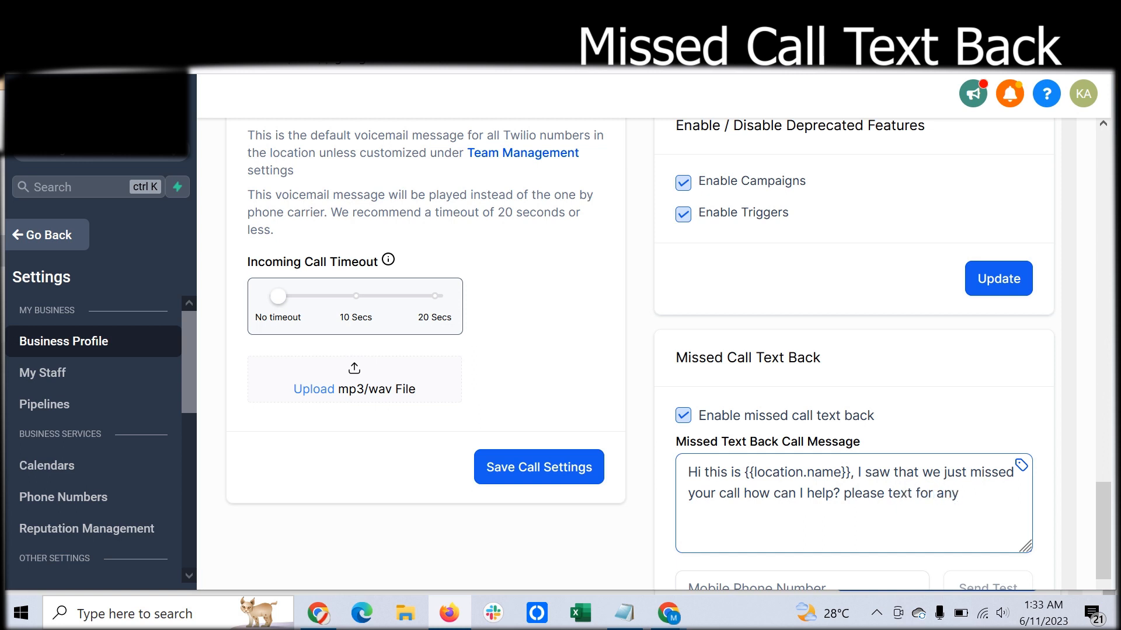
{"action": "type", "text": " query or call duing"}
{"action": "key", "text": "BackSpace"}
{"action": "key", "text": "BackSpace"}
{"action": "key", "text": "BackSpace"}
{"action": "type", "text": "ruing busess"}
{"action": "key", "text": "BackSpace"}
{"action": "key", "text": "BackSpace"}
{"action": "key", "text": "BackSpace"}
{"action": "key", "text": "BackSpace"}
{"action": "type", "text": "isness"}
{"action": "key", "text": "BackSpace"}
{"action": "key", "text": "BackSpace"}
{"action": "key", "text": "BackSpace"}
{"action": "key", "text": "BackSpace"}
{"action": "key", "text": "BackSpace"}
{"action": "key", "text": "BackSpace"}
{"action": "type", "text": "sine"}
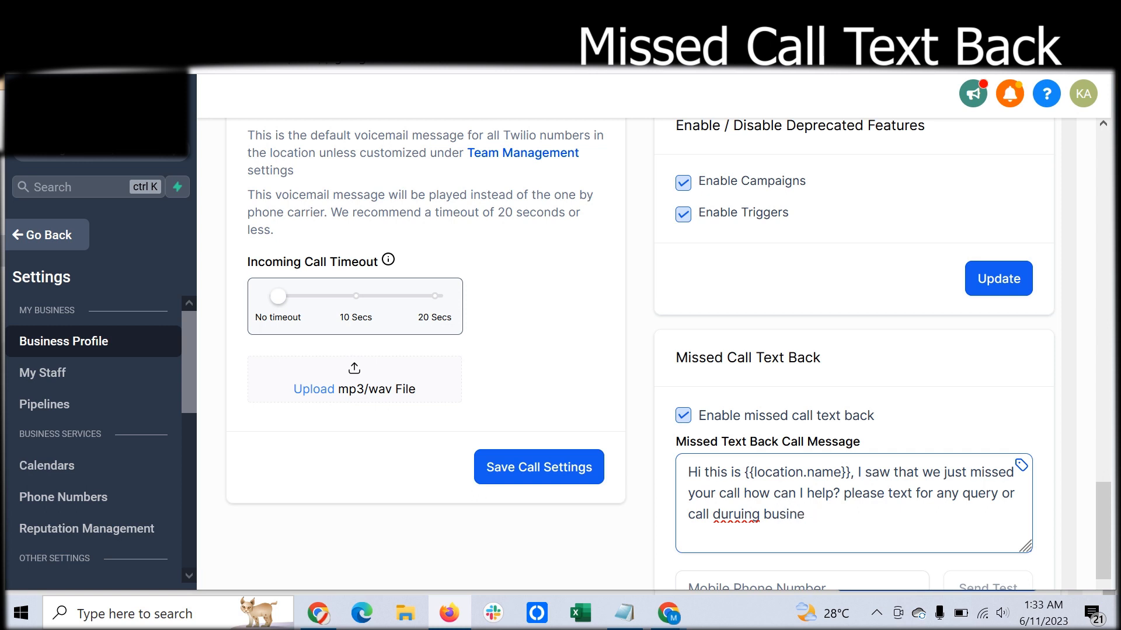
{"action": "type", "text": "ss hours"}
{"action": "key", "text": "BackSpace"}
{"action": "scroll", "coordinate": [853, 409], "scroll_direction": "down", "scroll_amount": 3}
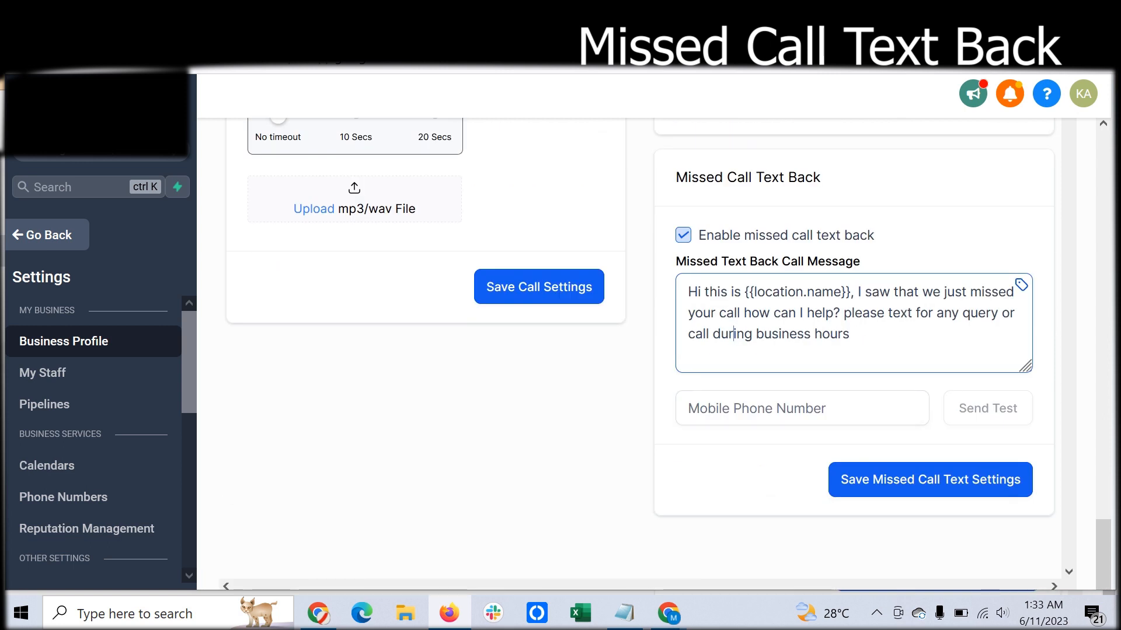
- Save the missed call text settings and turn the missed call text back option off
{"action": "left_click", "coordinate": [930, 479]}
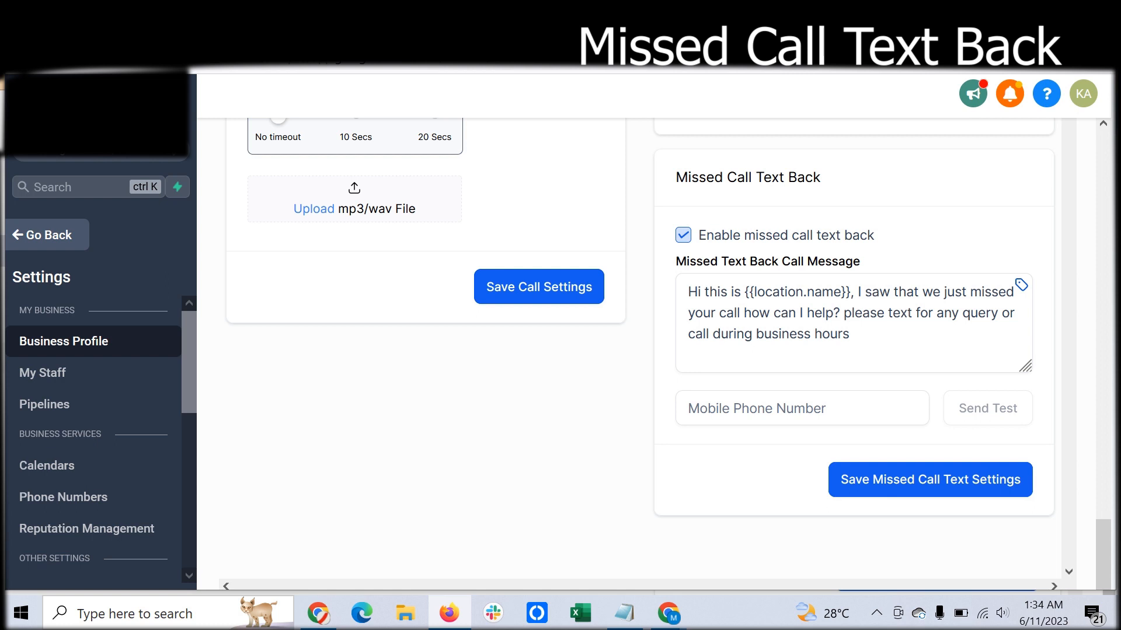
{"action": "left_click", "coordinate": [683, 235]}
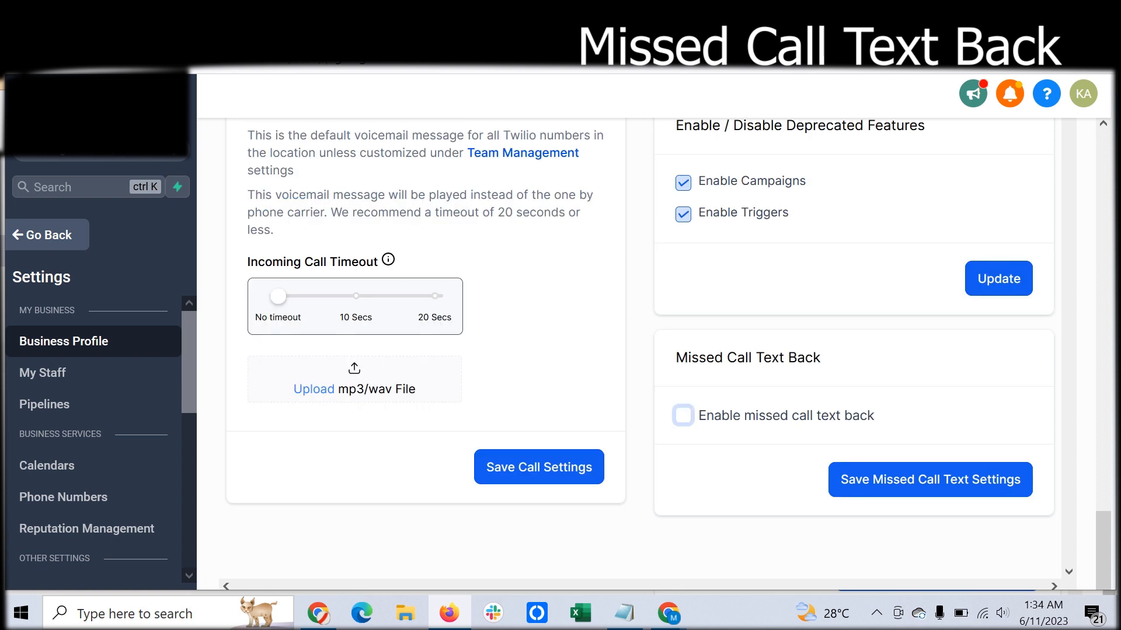
- Disable the deprecated Campaigns and Triggers features in the Business Profile and save the update
{"action": "scroll", "coordinate": [643, 350], "scroll_direction": "up", "scroll_amount": 5}
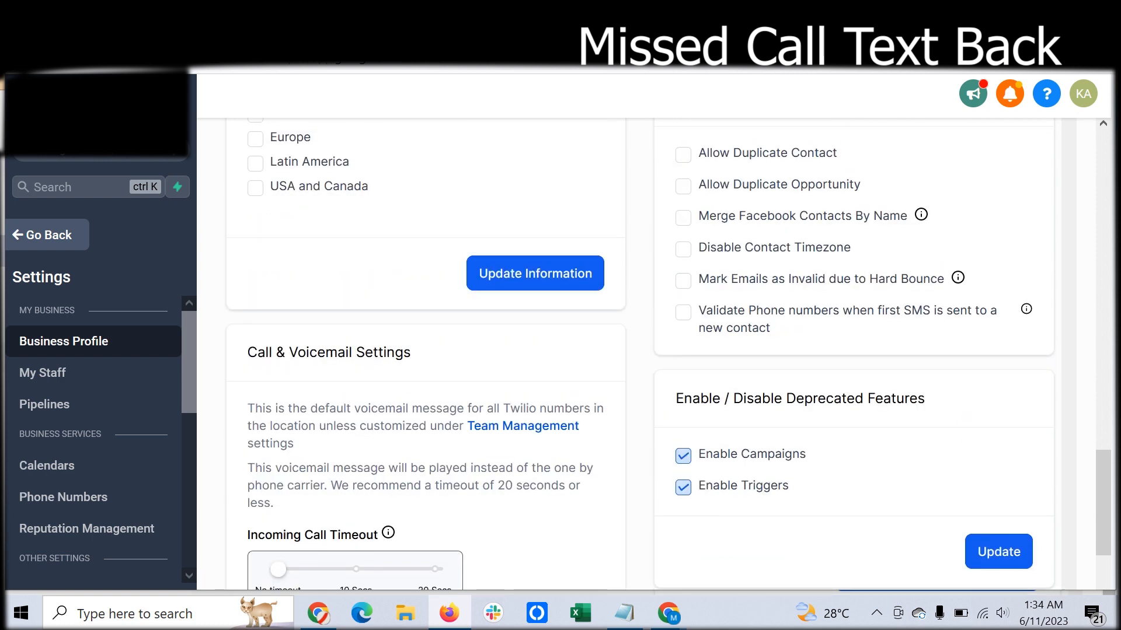
{"action": "left_click_drag", "start_coordinate": [675, 398], "coordinate": [925, 398]}
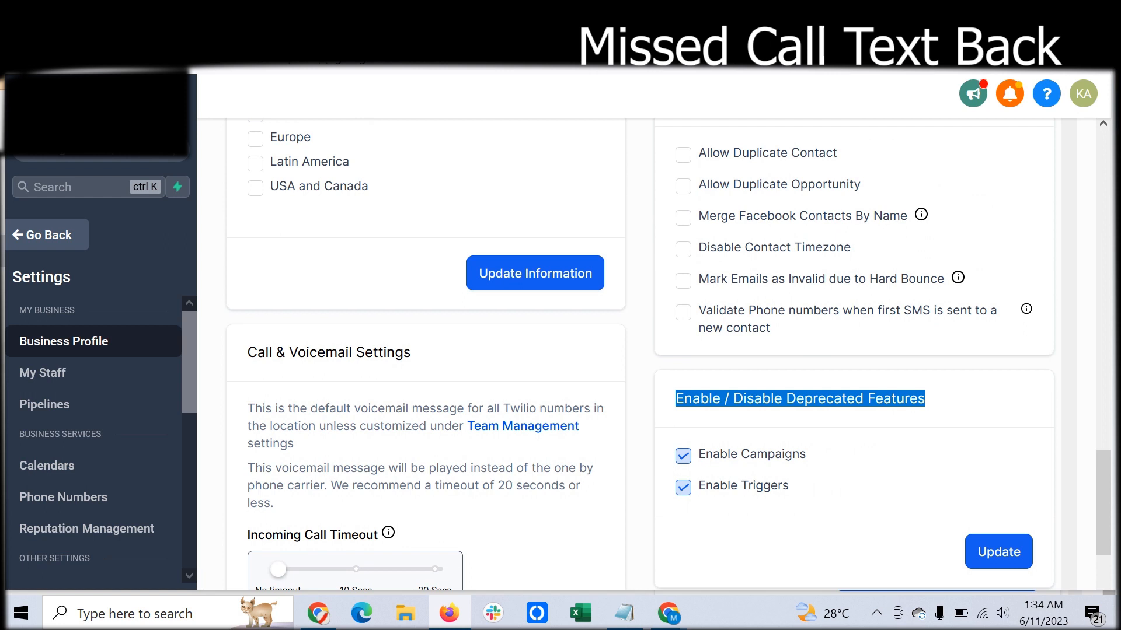
{"action": "left_click", "coordinate": [683, 456]}
{"action": "left_click", "coordinate": [683, 488]}
{"action": "left_click", "coordinate": [999, 552]}
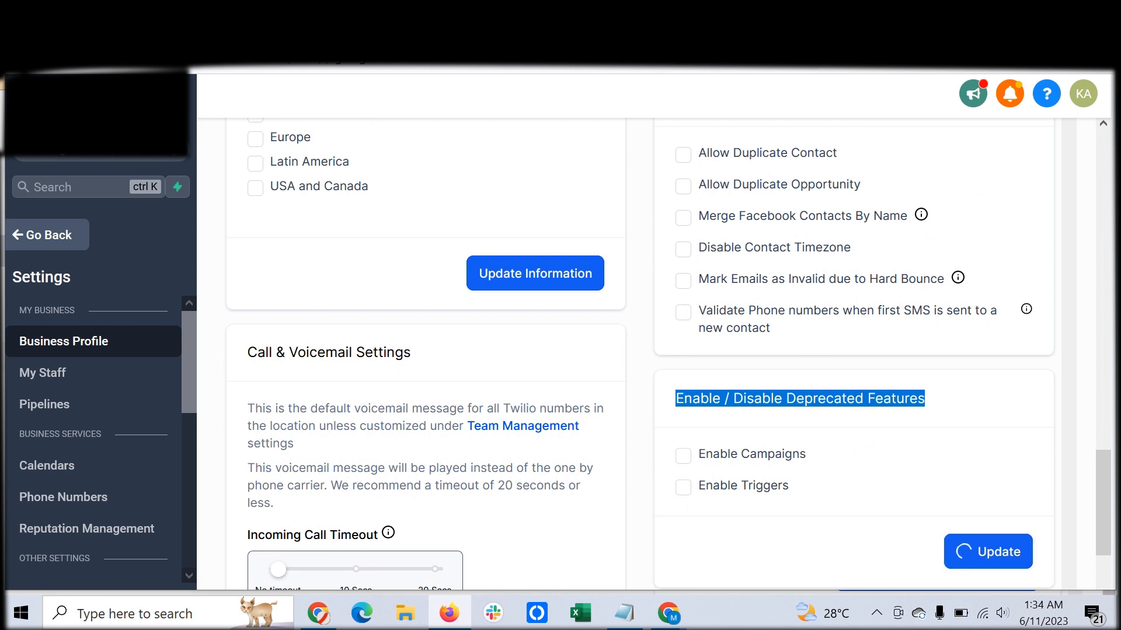
{"action": "scroll", "coordinate": [817, 461], "scroll_direction": "up", "scroll_amount": 3}
{"action": "scroll", "coordinate": [643, 350], "scroll_direction": "down", "scroll_amount": 5}
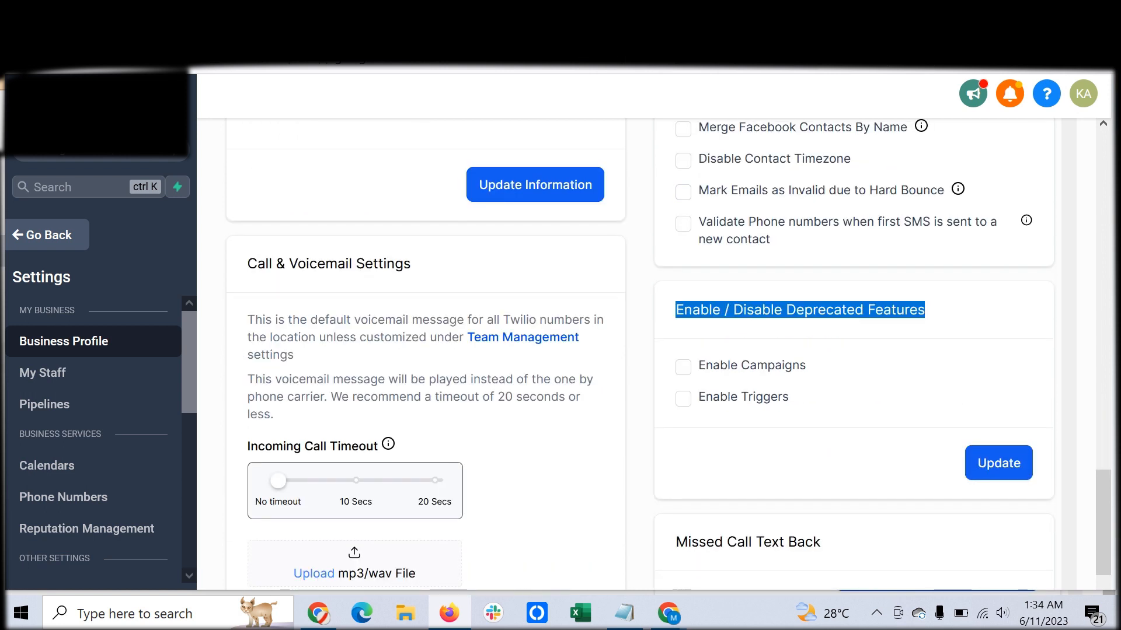
{"action": "scroll", "coordinate": [642, 350], "scroll_direction": "up", "scroll_amount": 2}
{"action": "scroll", "coordinate": [642, 350], "scroll_direction": "down", "scroll_amount": 5}
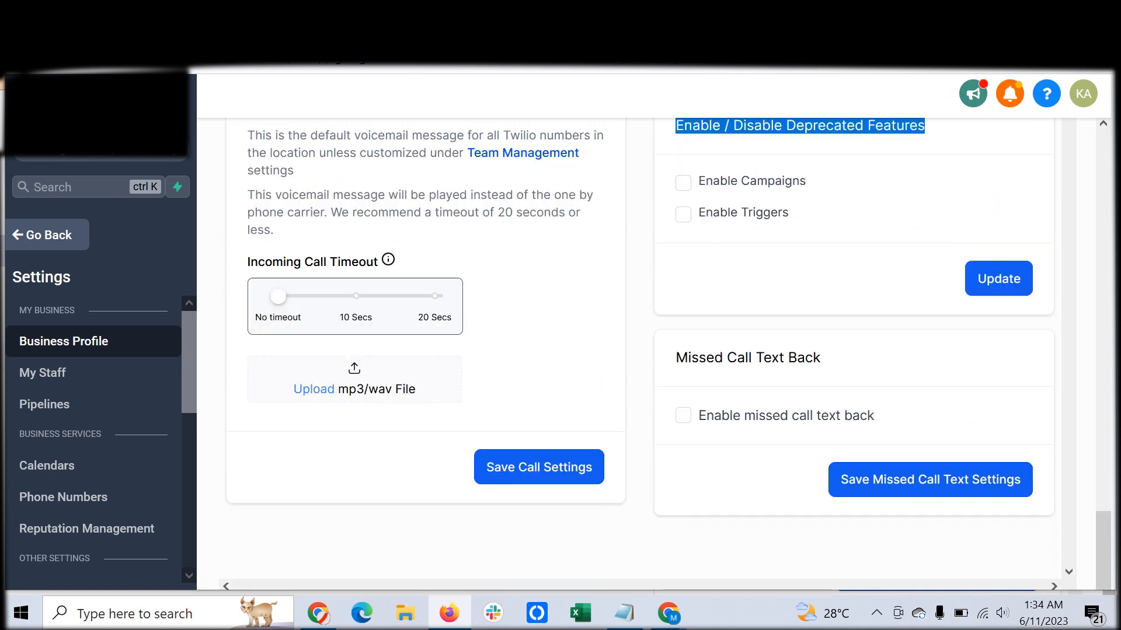
{"action": "scroll", "coordinate": [642, 351], "scroll_direction": "up", "scroll_amount": 2}
{"action": "scroll", "coordinate": [642, 351], "scroll_direction": "up", "scroll_amount": 3}
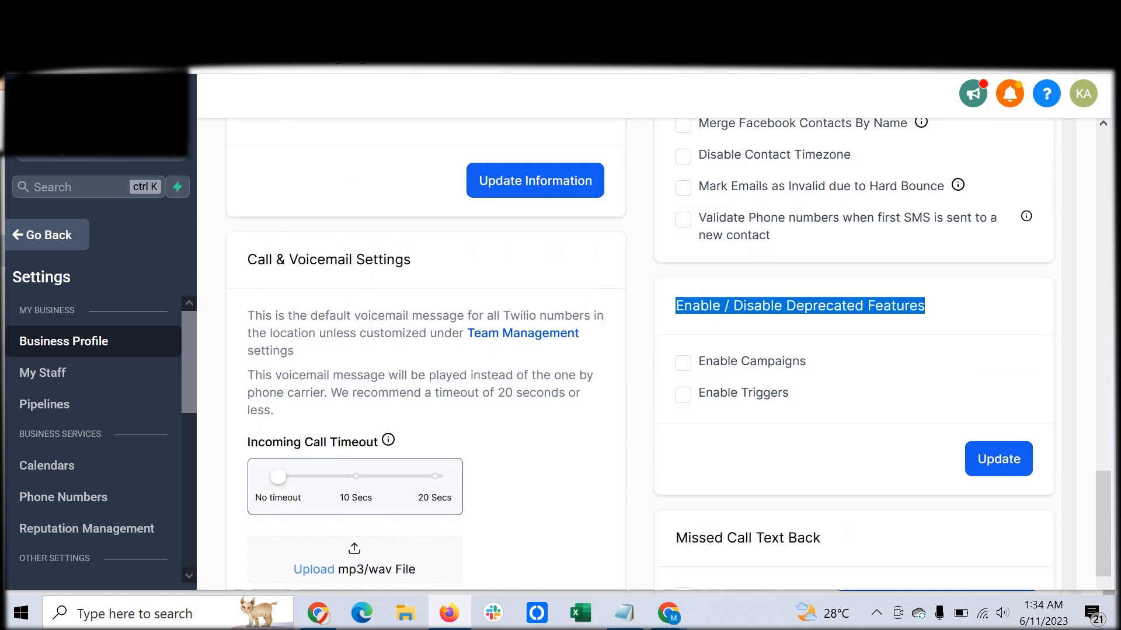
{"action": "scroll", "coordinate": [642, 350], "scroll_direction": "down", "scroll_amount": 2}
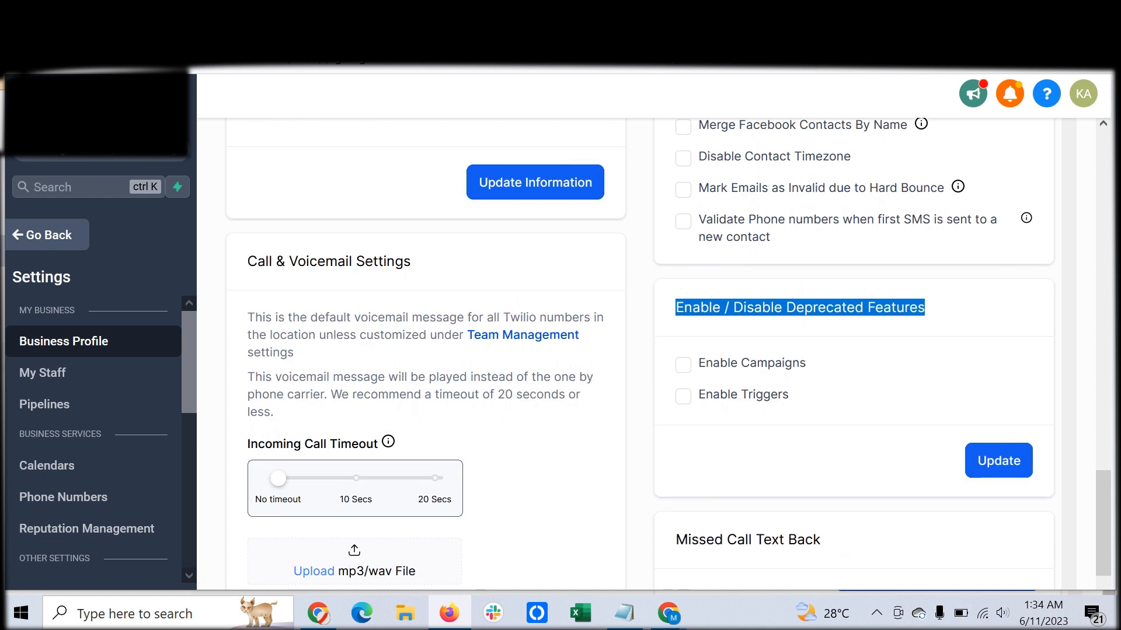